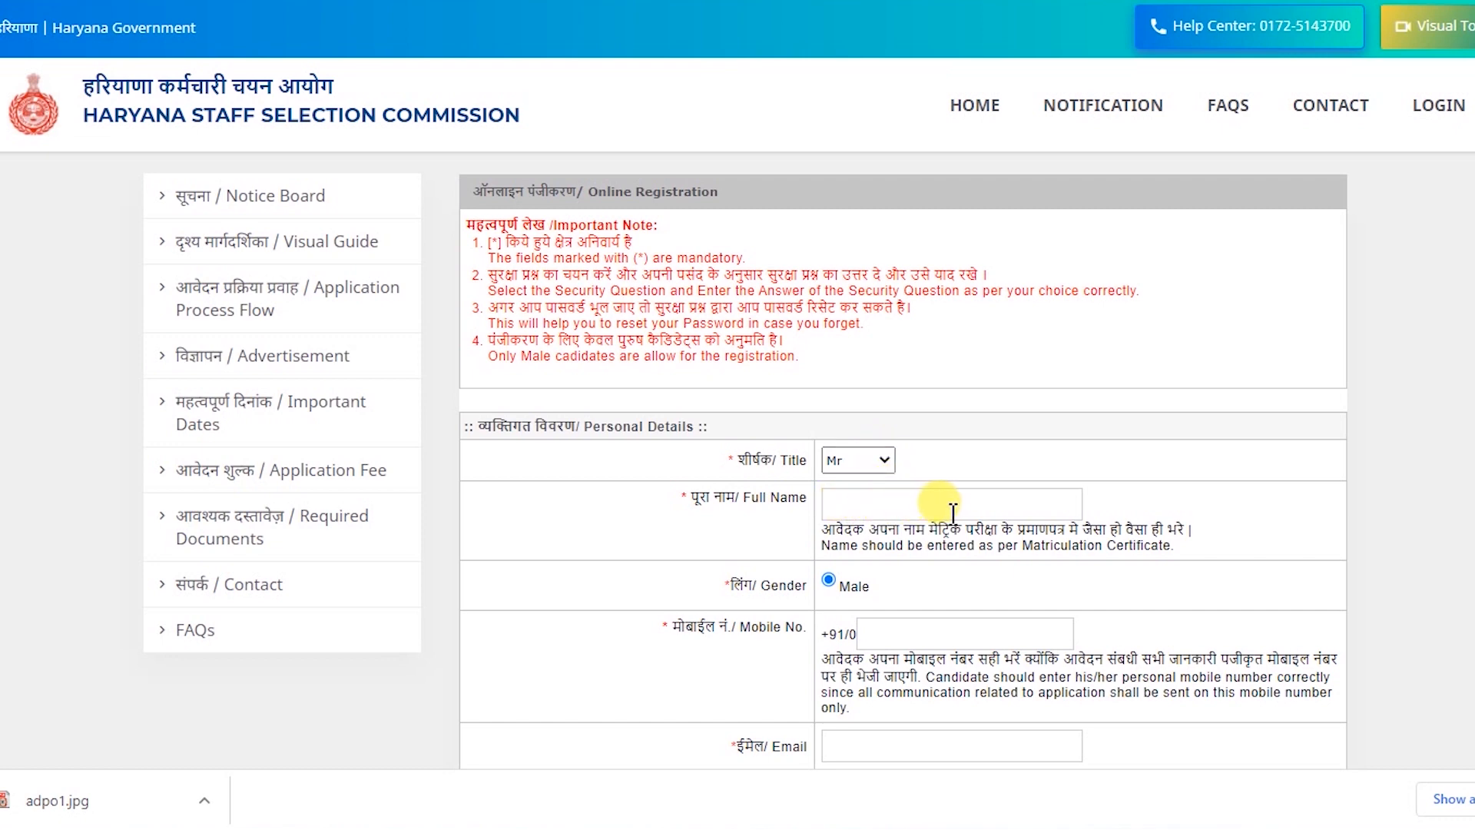
Step: Scroll through the registration form, opening and closing the security question list unchanged
{"action": "scroll", "coordinate": [981, 530], "scroll_direction": "down", "scroll_amount": 1}
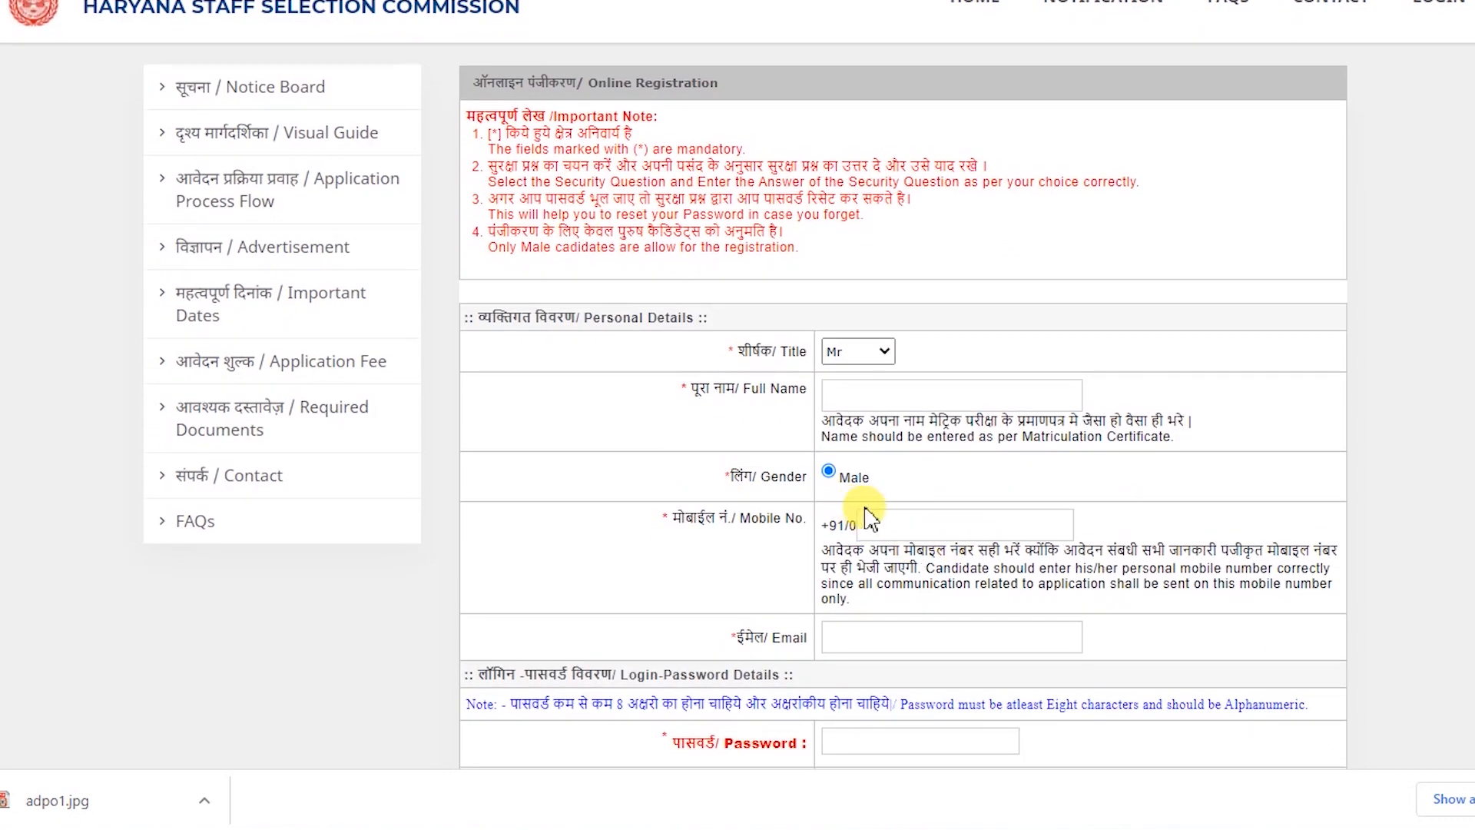
{"action": "scroll", "coordinate": [952, 613], "scroll_direction": "down", "scroll_amount": 1}
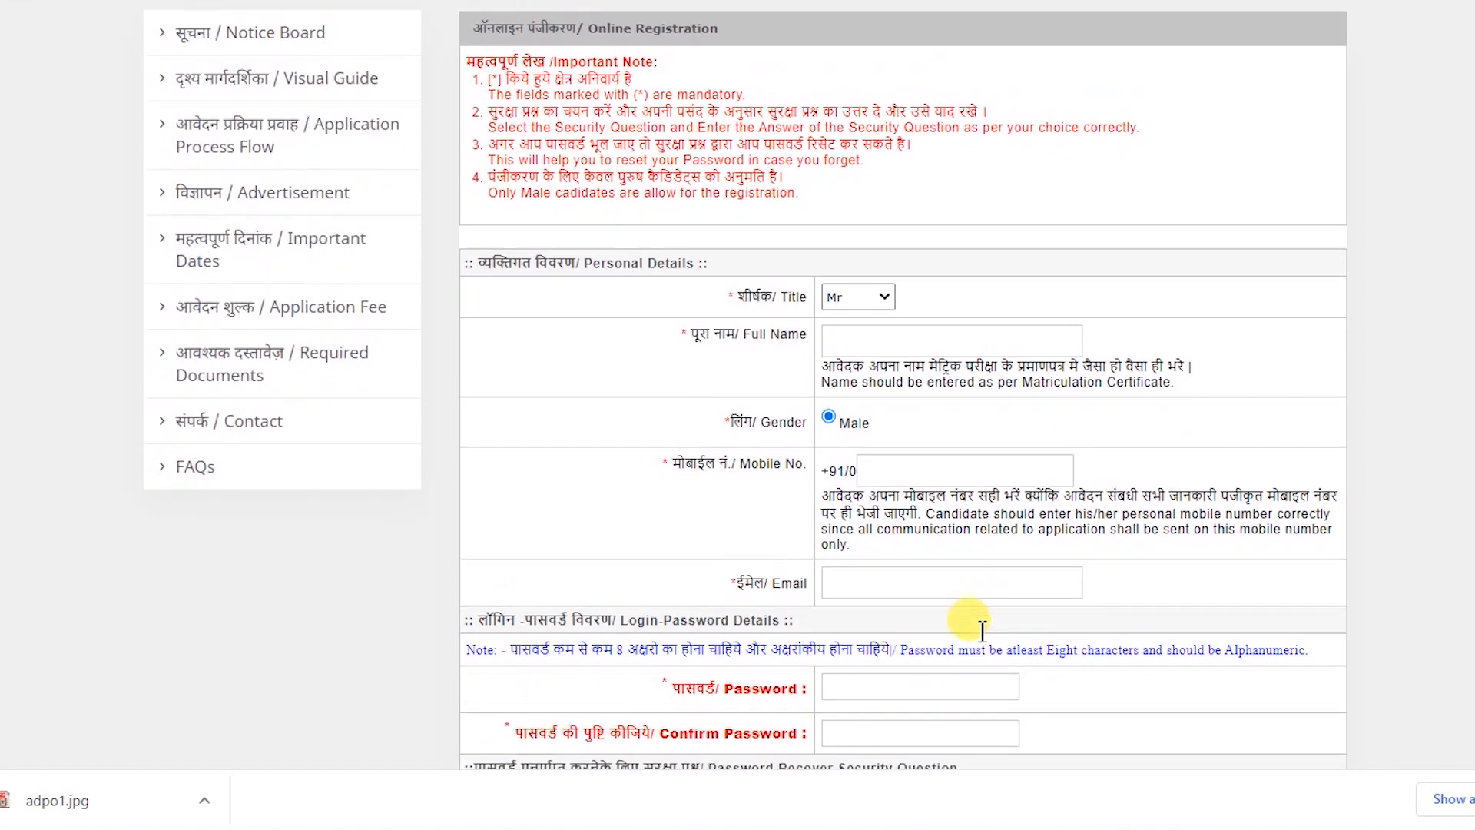
{"action": "scroll", "coordinate": [945, 642], "scroll_direction": "down", "scroll_amount": 3}
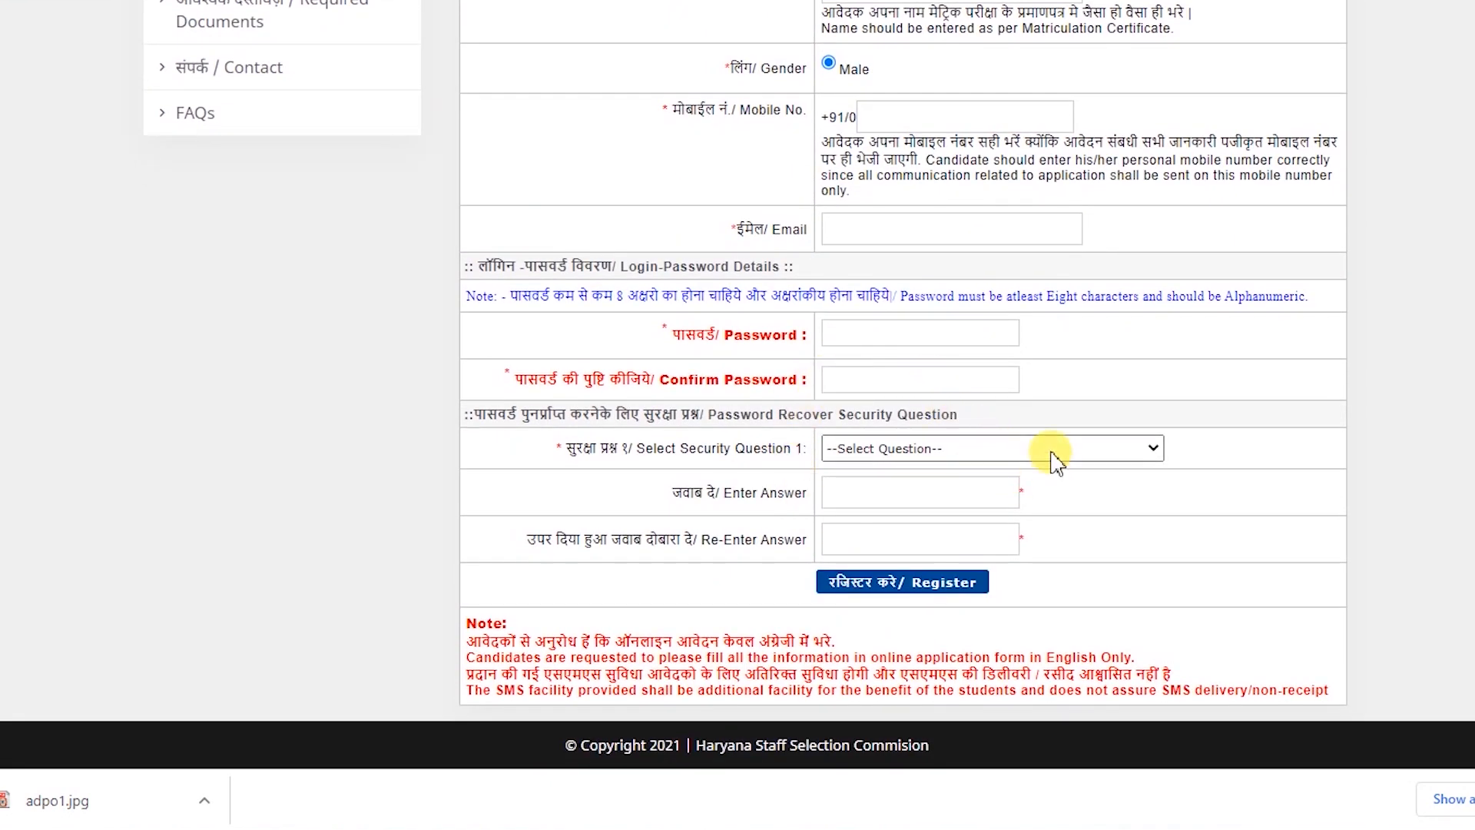
{"action": "left_click", "coordinate": [968, 447]}
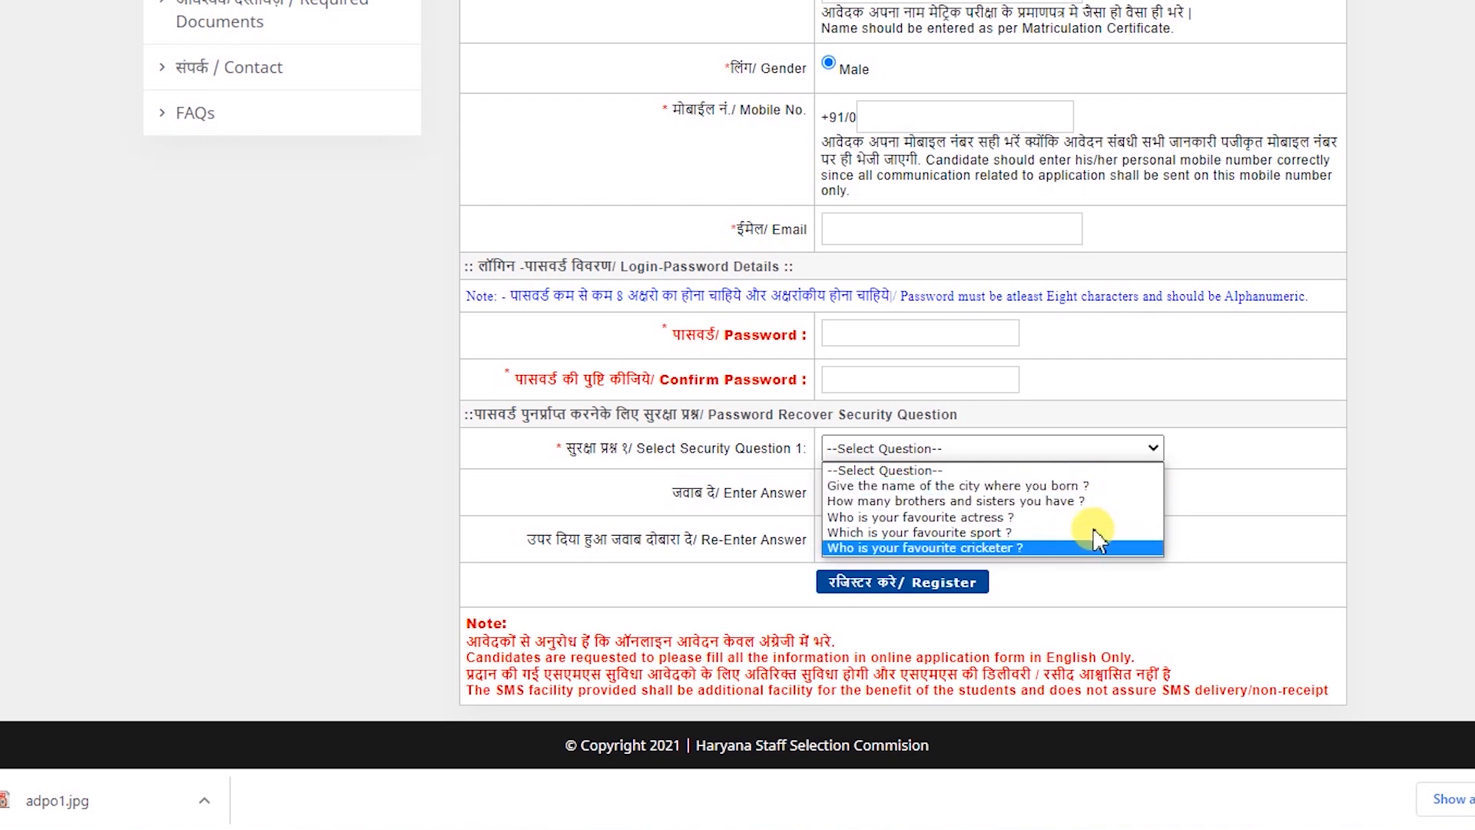
{"action": "left_click", "coordinate": [1294, 492]}
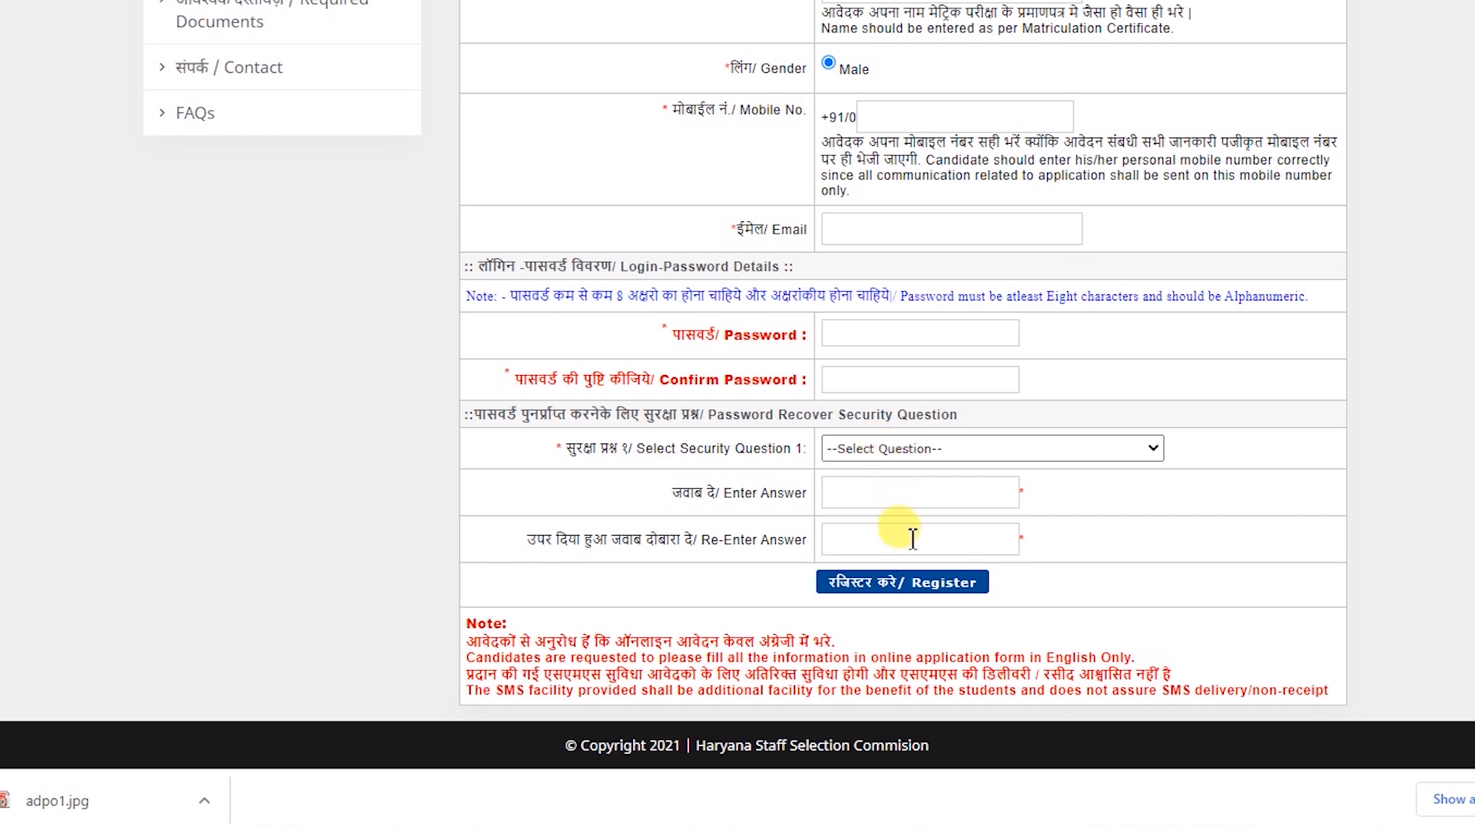
{"action": "scroll", "coordinate": [932, 546], "scroll_direction": "up", "scroll_amount": 7}
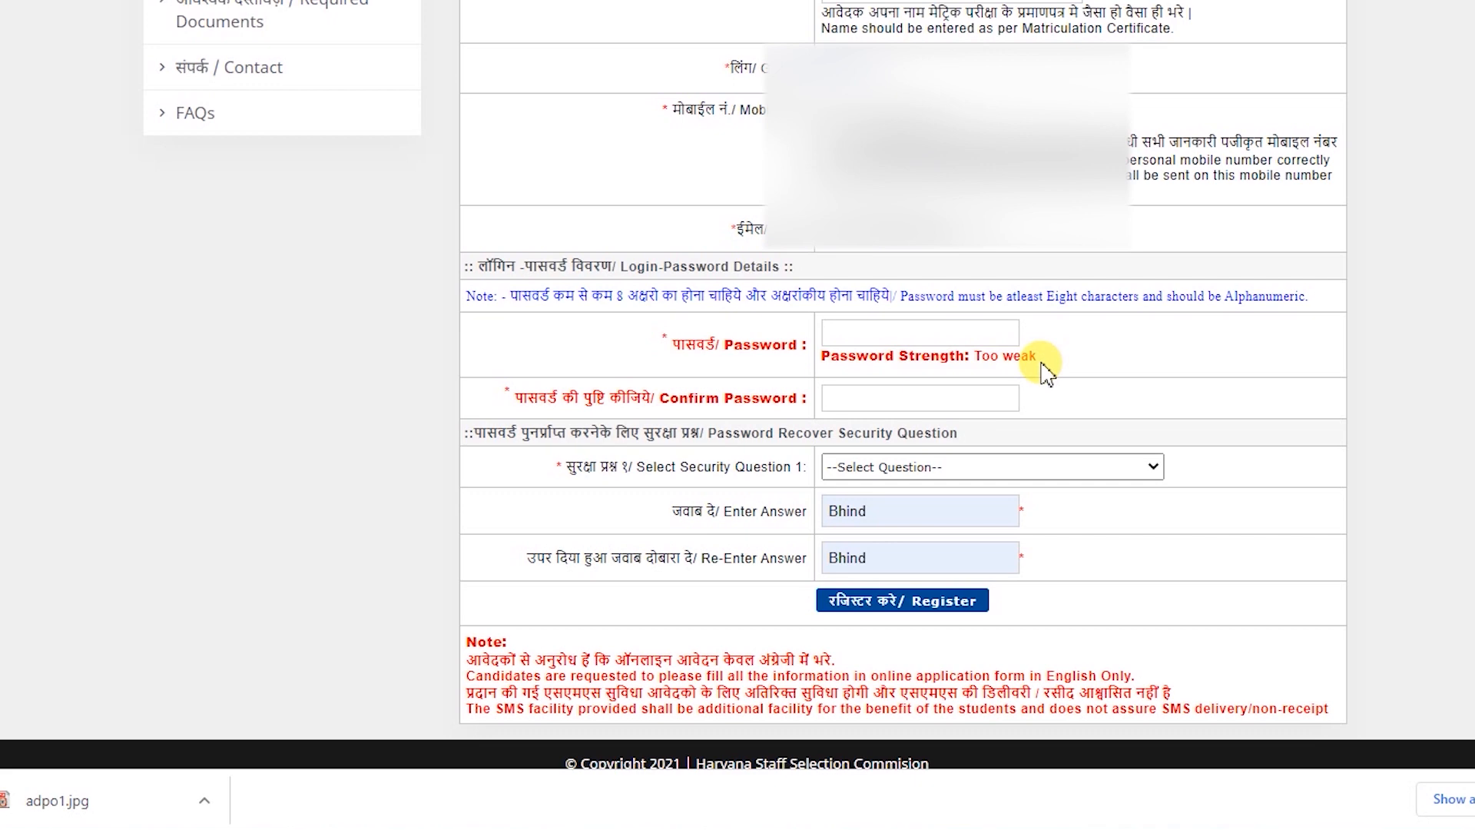
Step: Enter the account password, pick the birth-city security question, and submit the registration
{"action": "left_click", "coordinate": [977, 333]}
{"action": "type", "text": "••"}
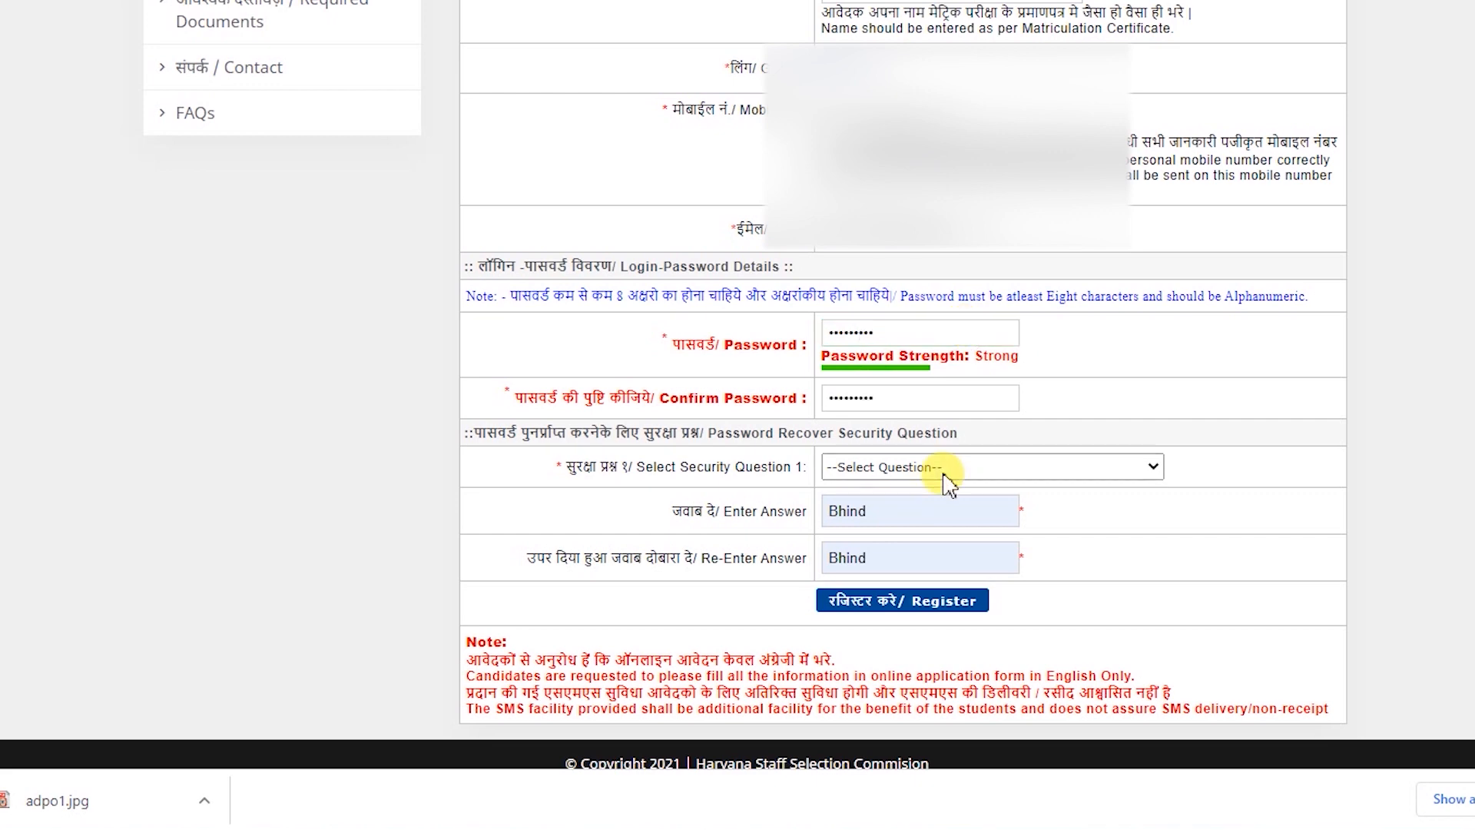
{"action": "left_click", "coordinate": [939, 468]}
{"action": "left_click", "coordinate": [964, 509]}
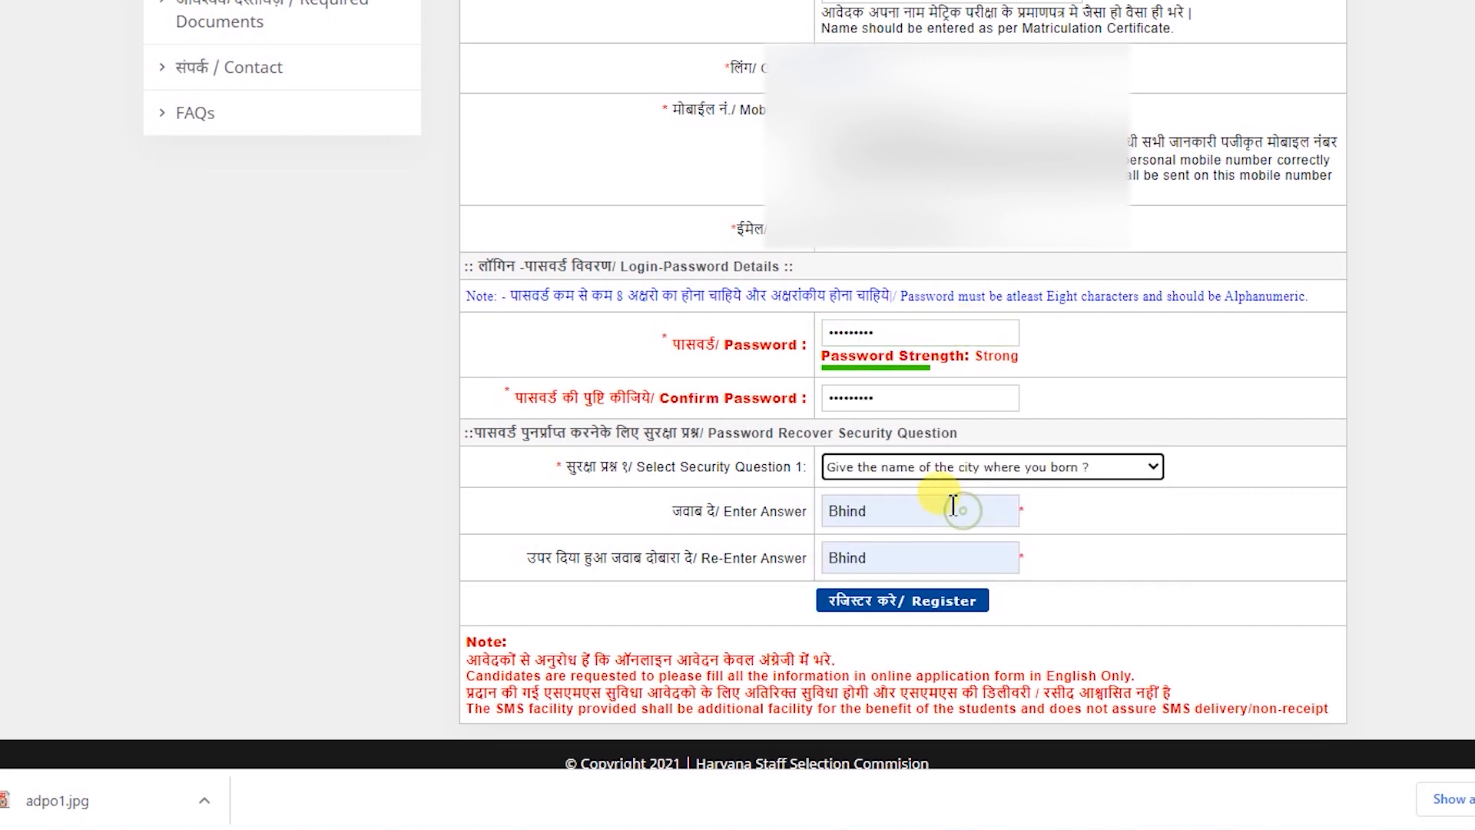
{"action": "left_click", "coordinate": [869, 602]}
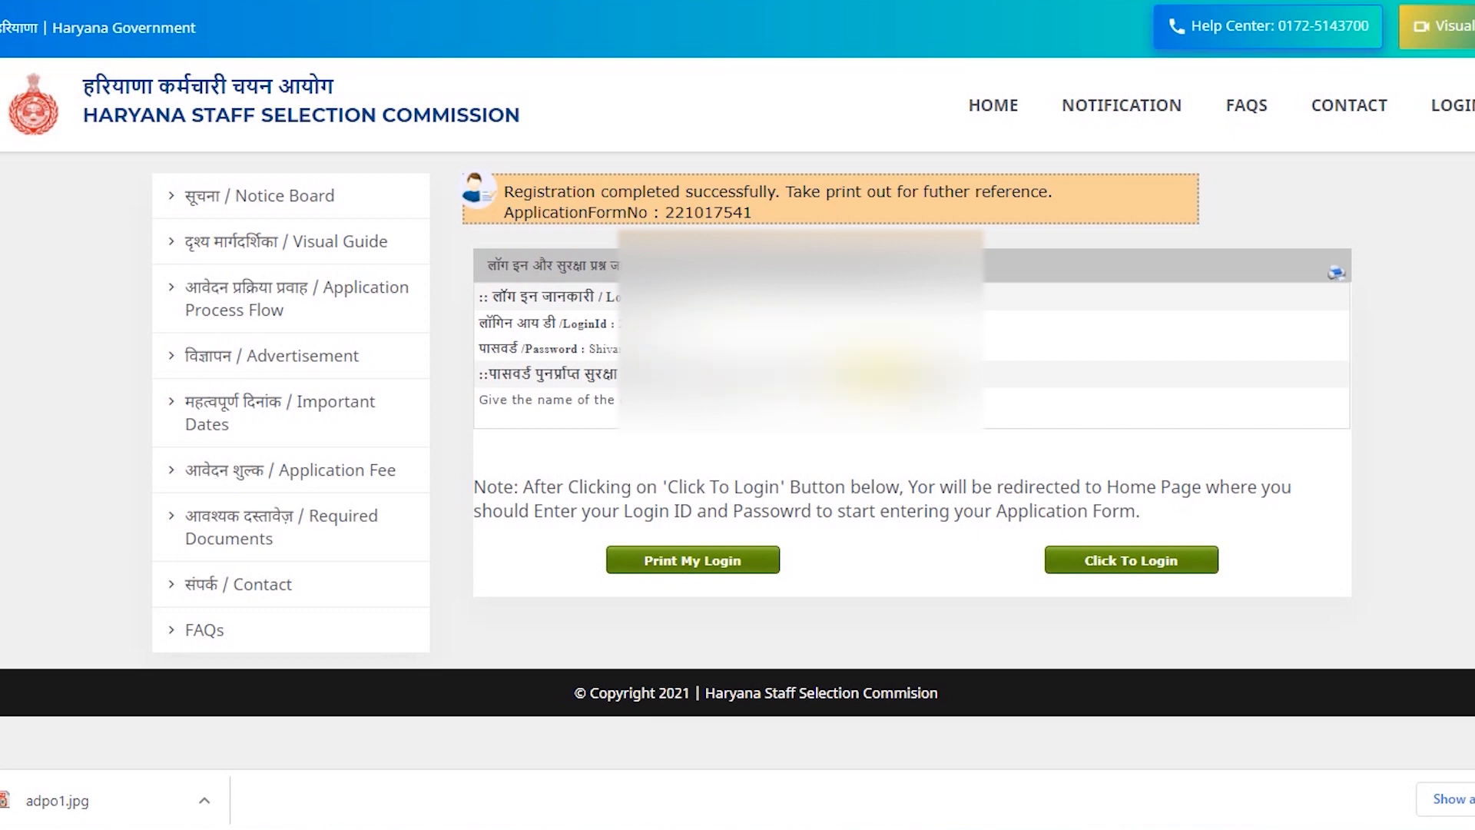
Step: Log in to the new applicant account and open the Personal Information form
{"action": "left_click", "coordinate": [1178, 566]}
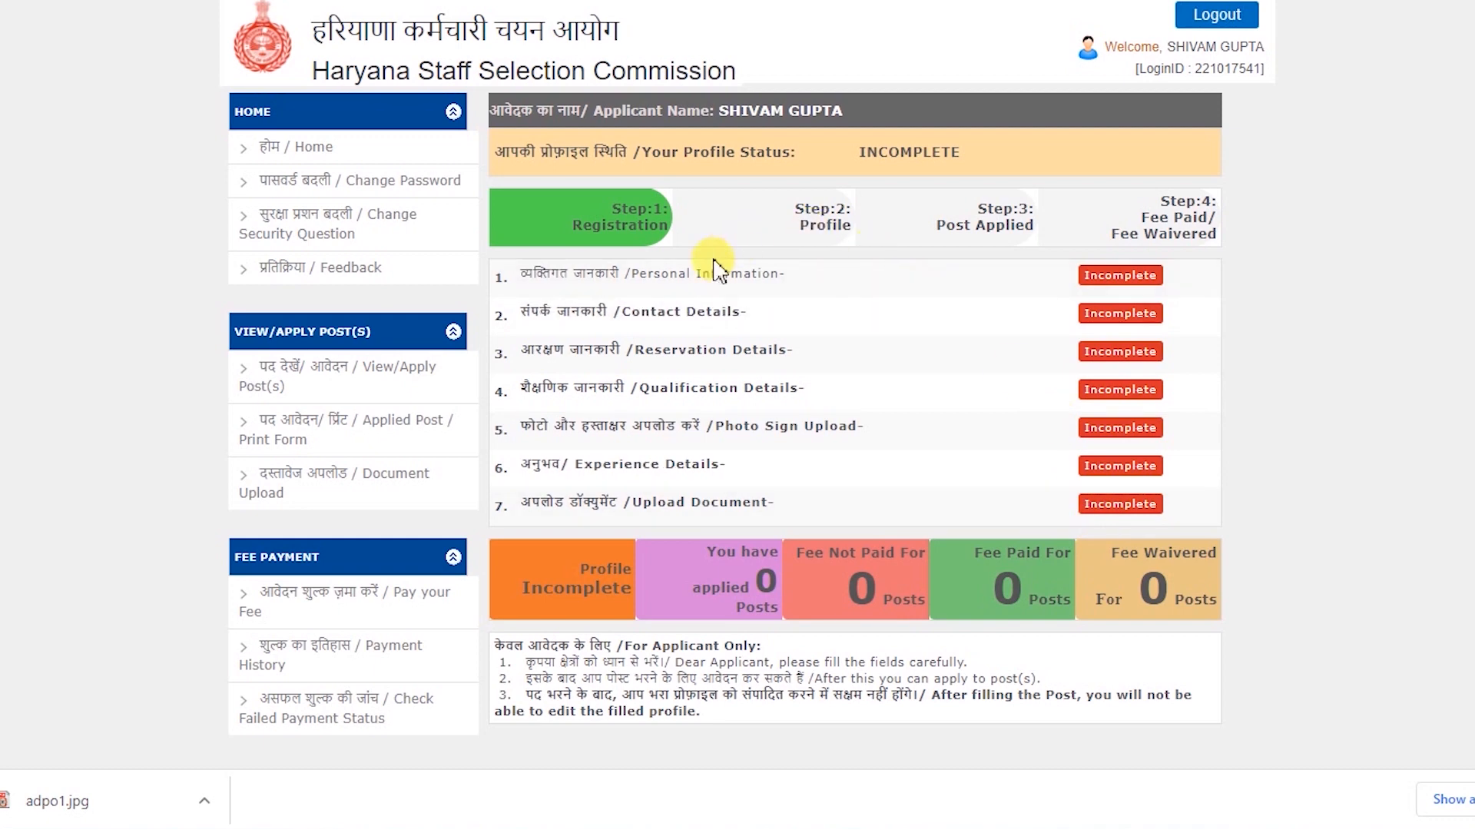
{"action": "left_click", "coordinate": [696, 284]}
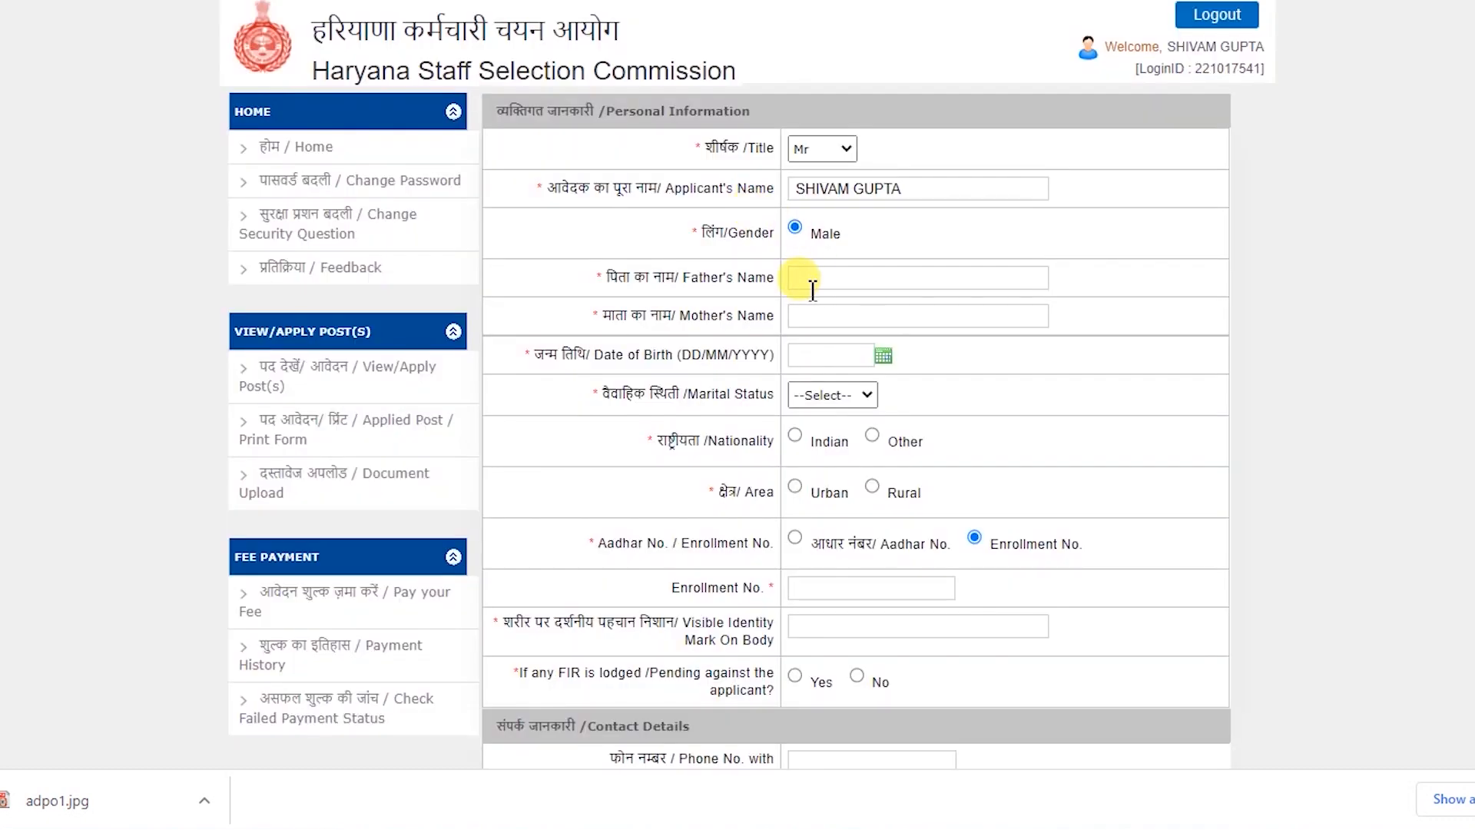
Step: Set marital status Unmarried, nationality Indian and area Urban, then save personal information
{"action": "left_click", "coordinate": [855, 395]}
{"action": "left_click", "coordinate": [831, 450]}
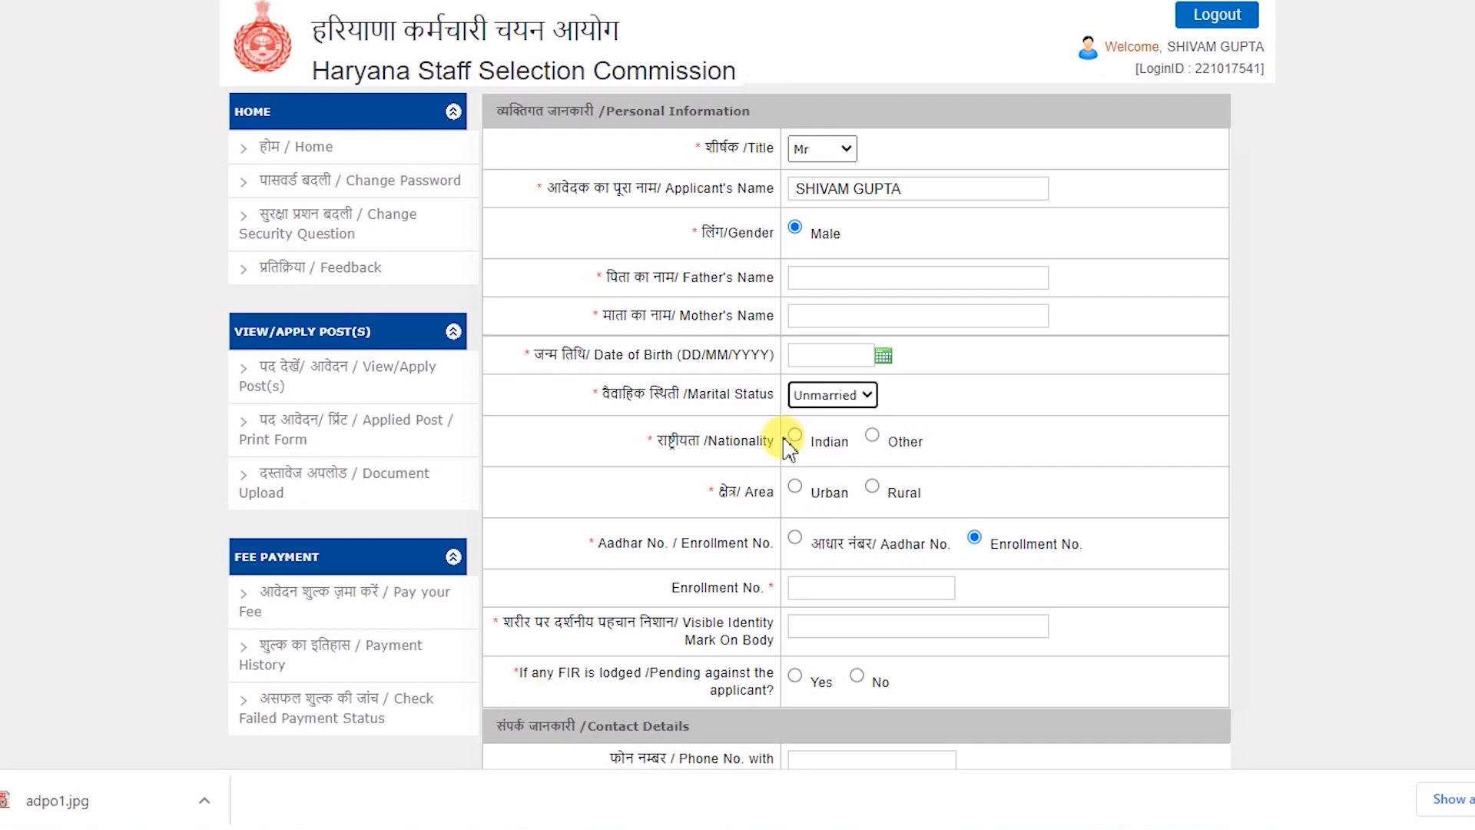
{"action": "left_click", "coordinate": [796, 439]}
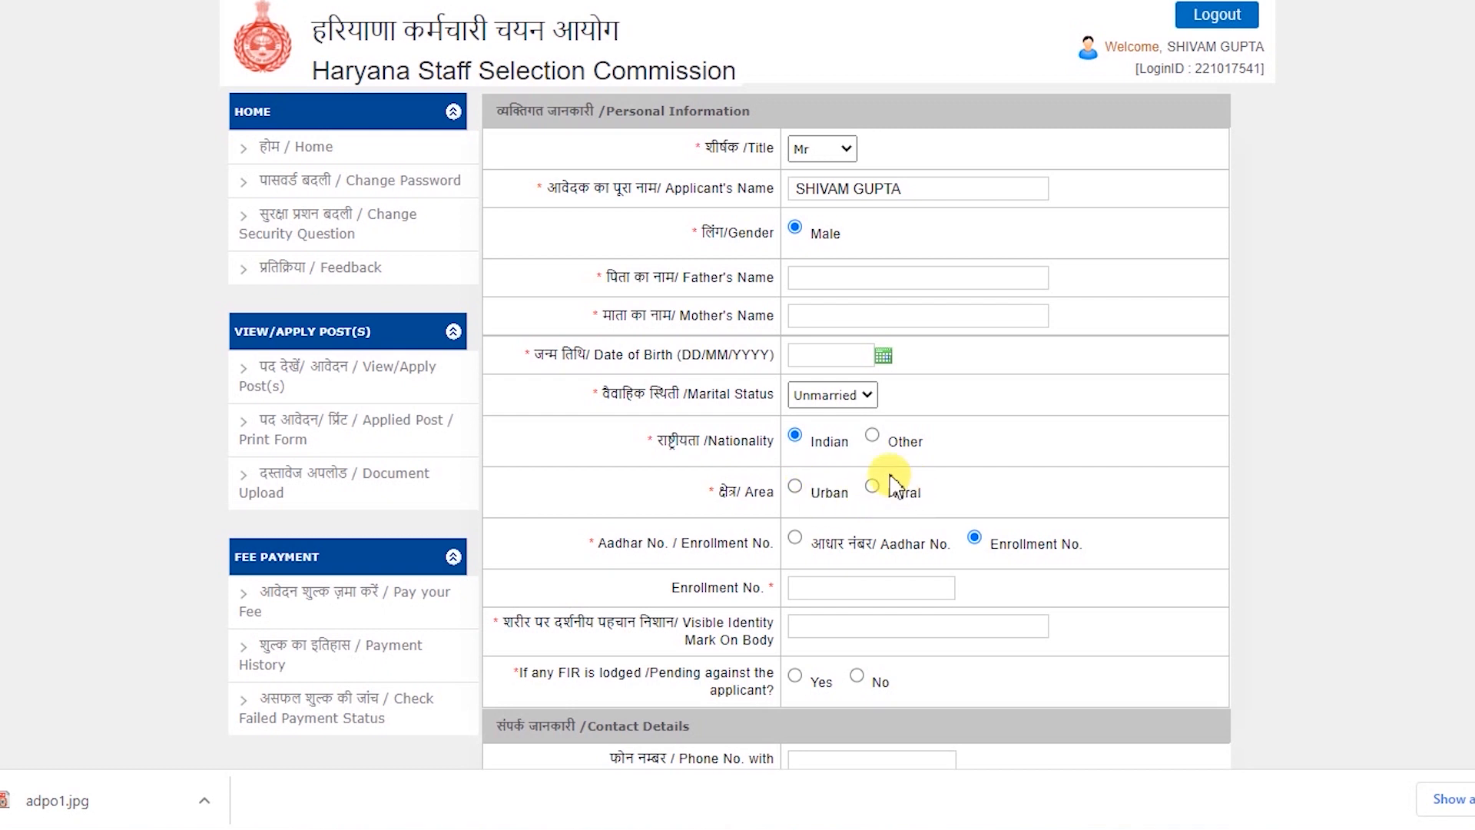
{"action": "left_click", "coordinate": [793, 487]}
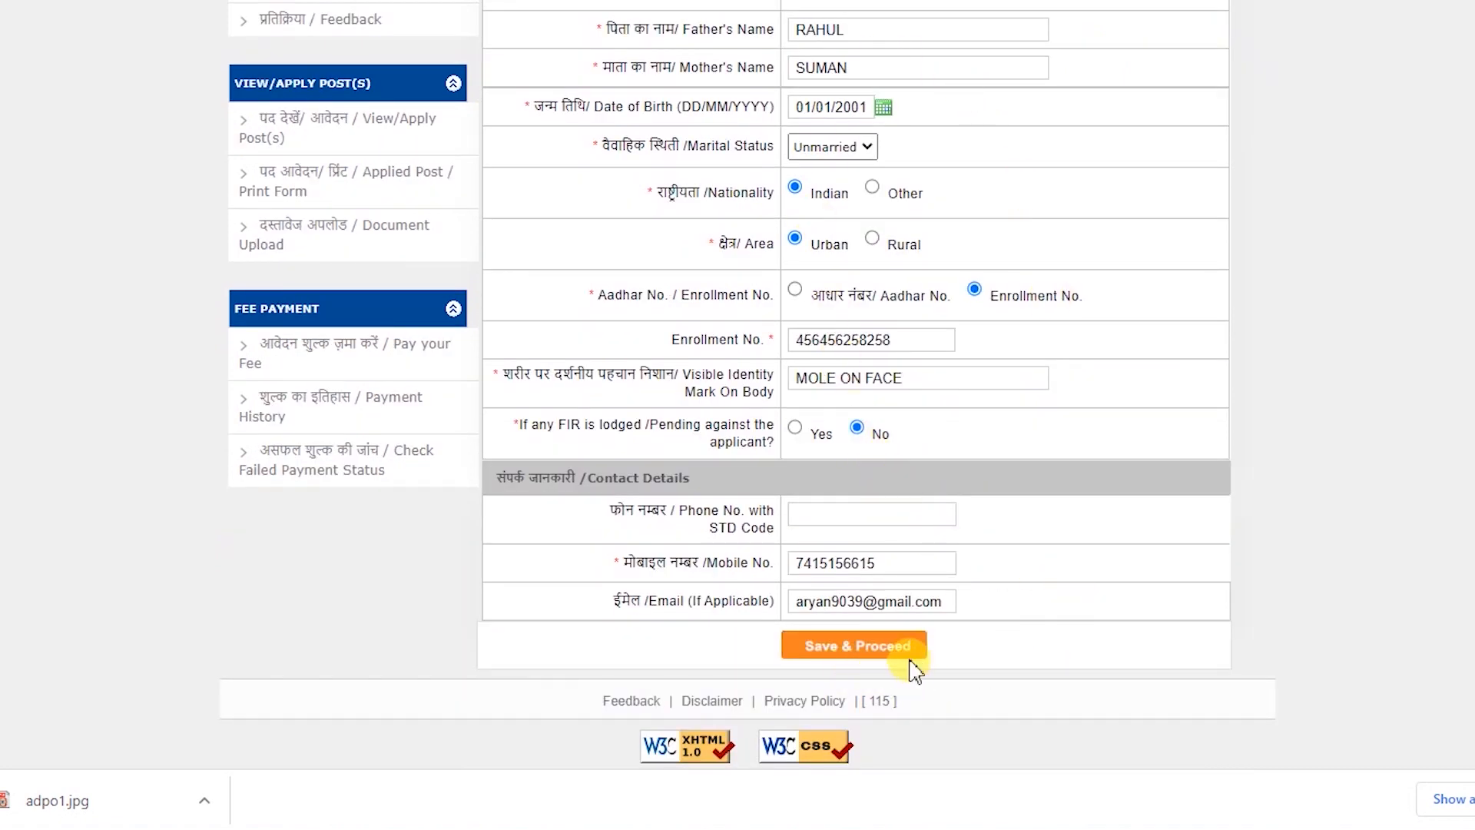
{"action": "left_click", "coordinate": [886, 651]}
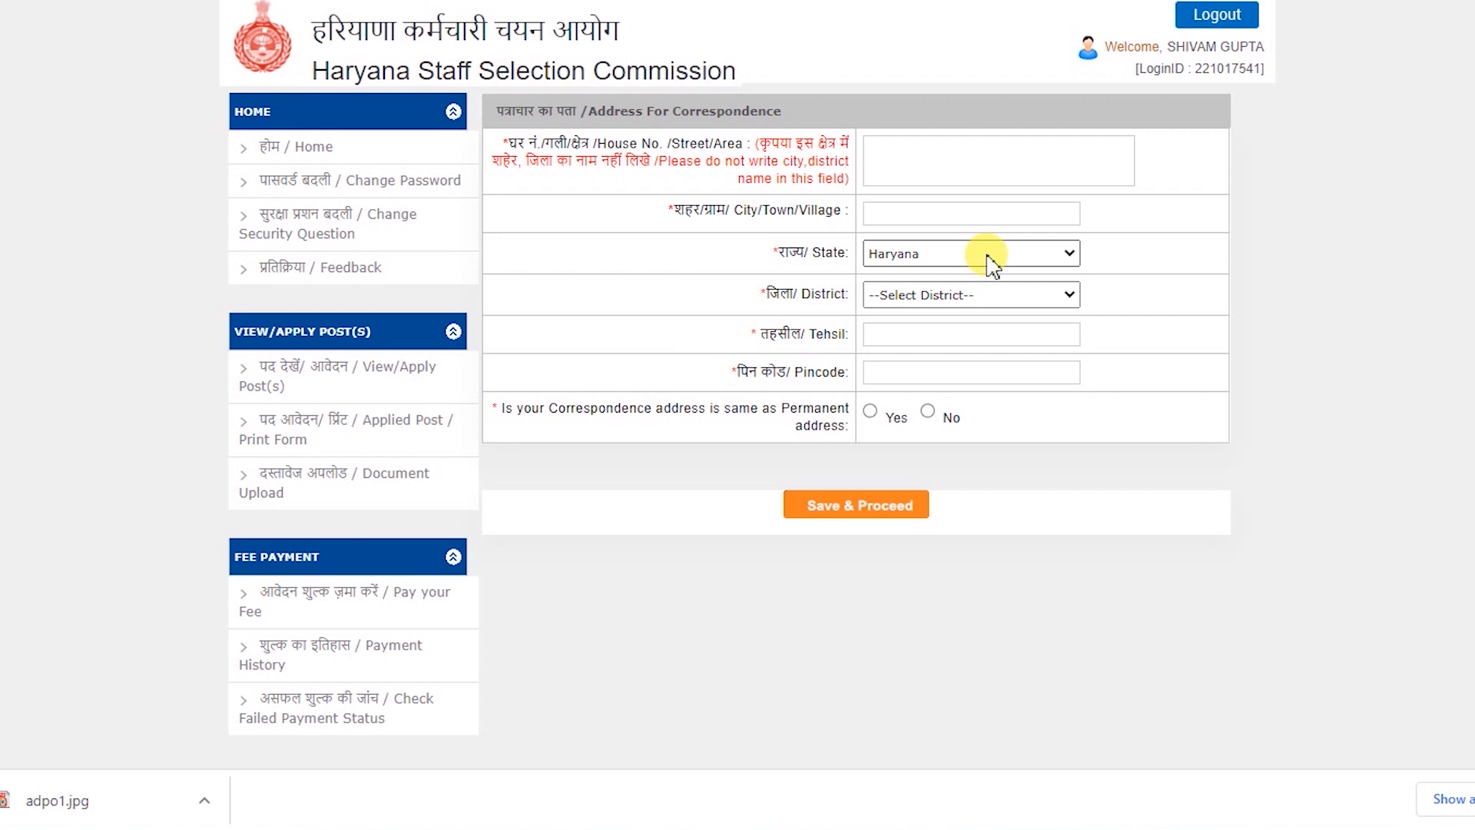
Step: Choose Madhya Pradesh as the address state and save the address details
{"action": "left_click", "coordinate": [947, 261]}
{"action": "scroll", "coordinate": [980, 421], "scroll_direction": "down", "scroll_amount": 5}
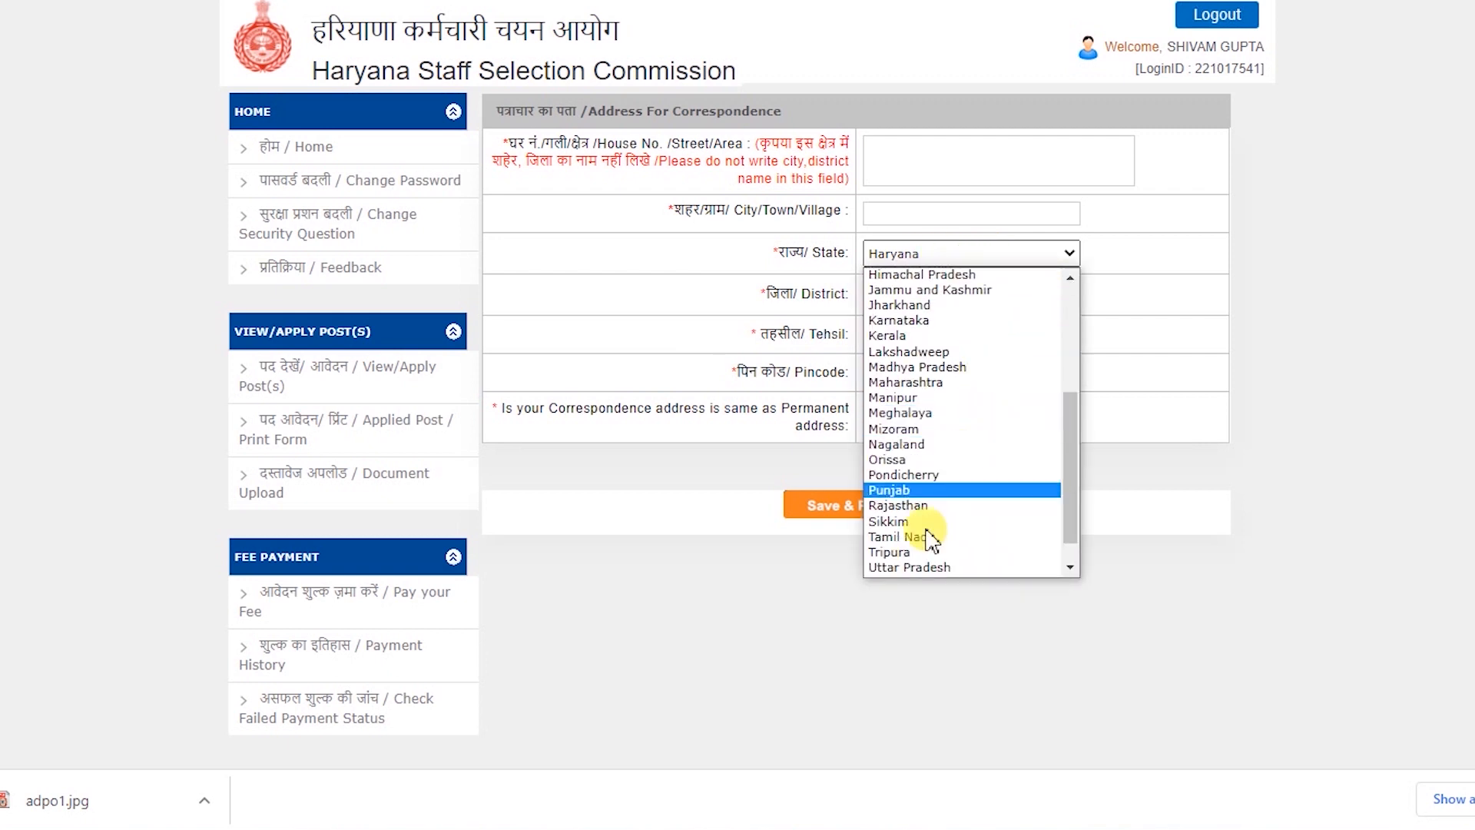
{"action": "left_click", "coordinate": [918, 366]}
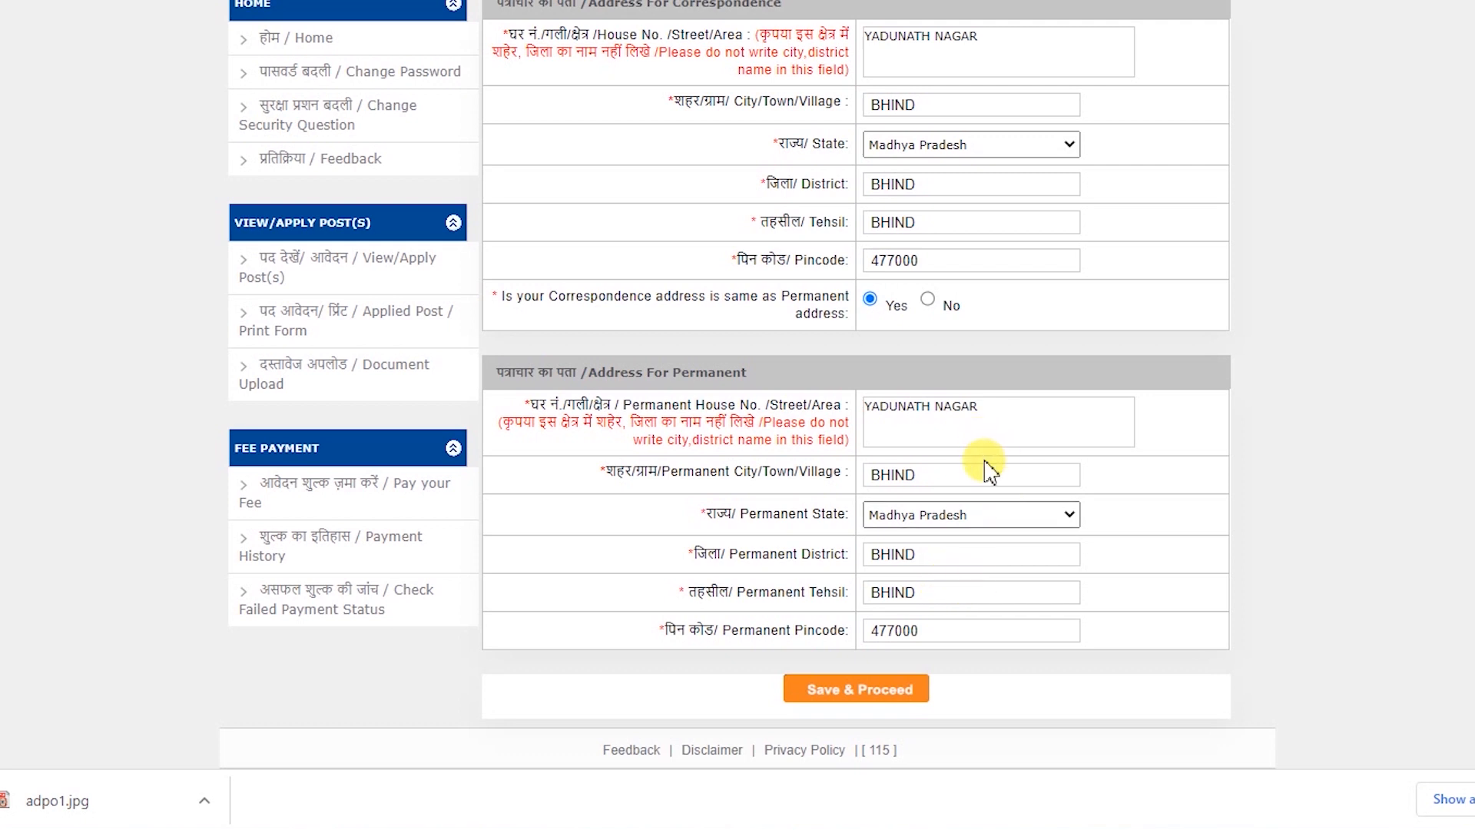
{"action": "left_click", "coordinate": [844, 691]}
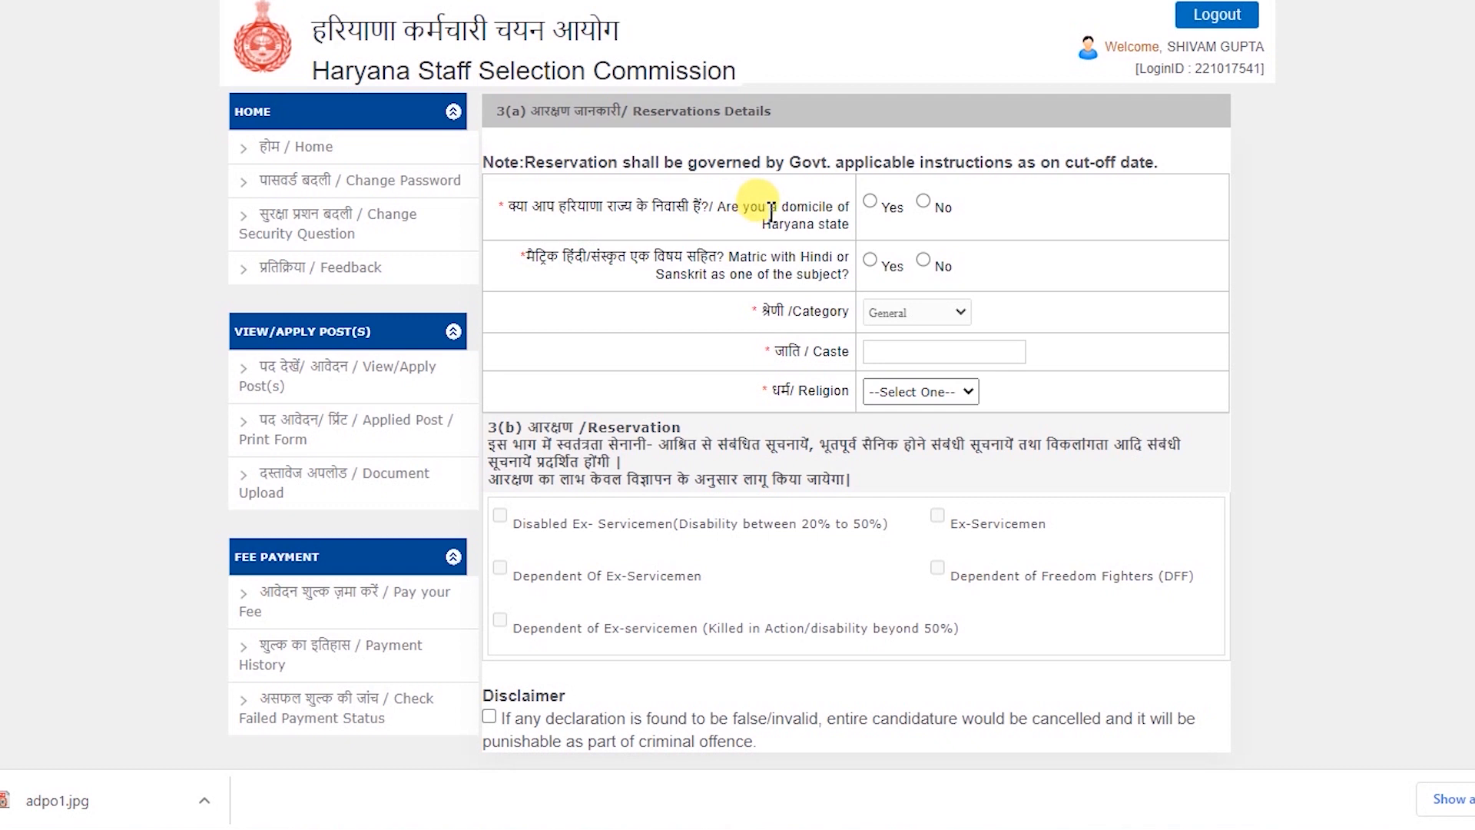
Step: Answer domicile No, Hindi matric Yes, caste GENERAL, religion Hindu, accept the disclaimer, and save
{"action": "left_click", "coordinate": [922, 202]}
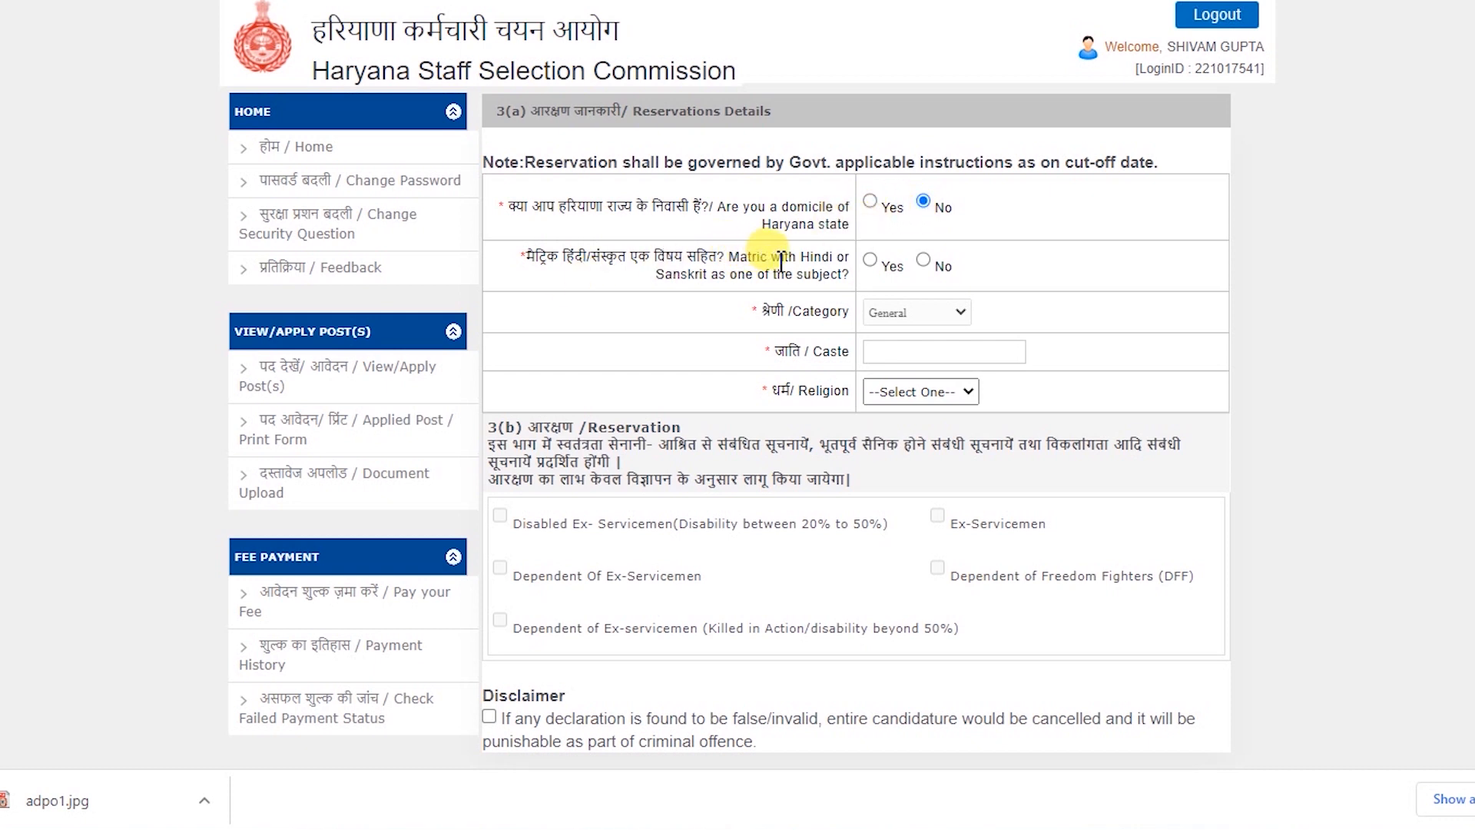
{"action": "left_click", "coordinate": [871, 262]}
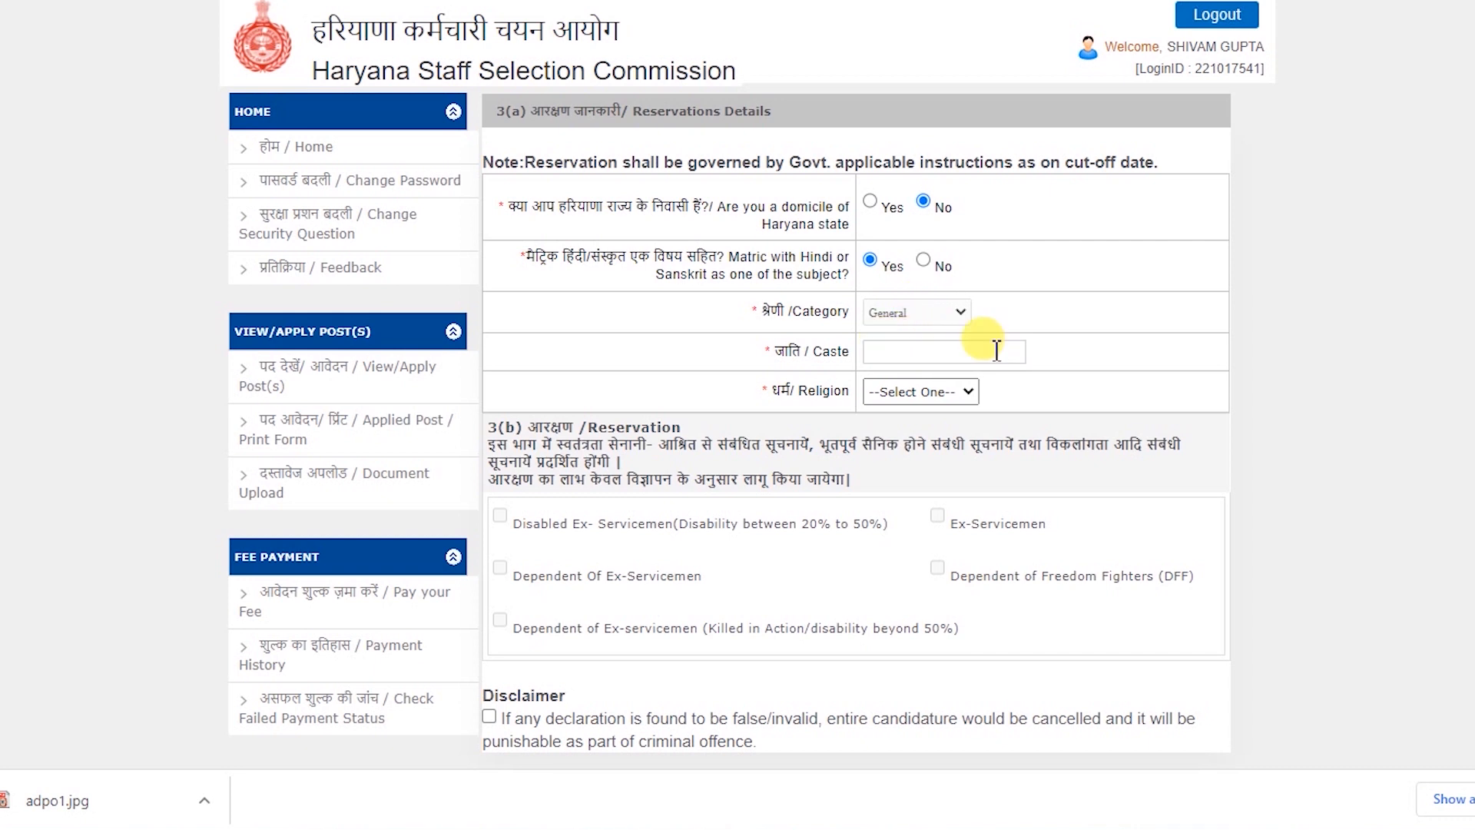
{"action": "type", "text": "GENERAL"}
{"action": "left_click", "coordinate": [920, 392]}
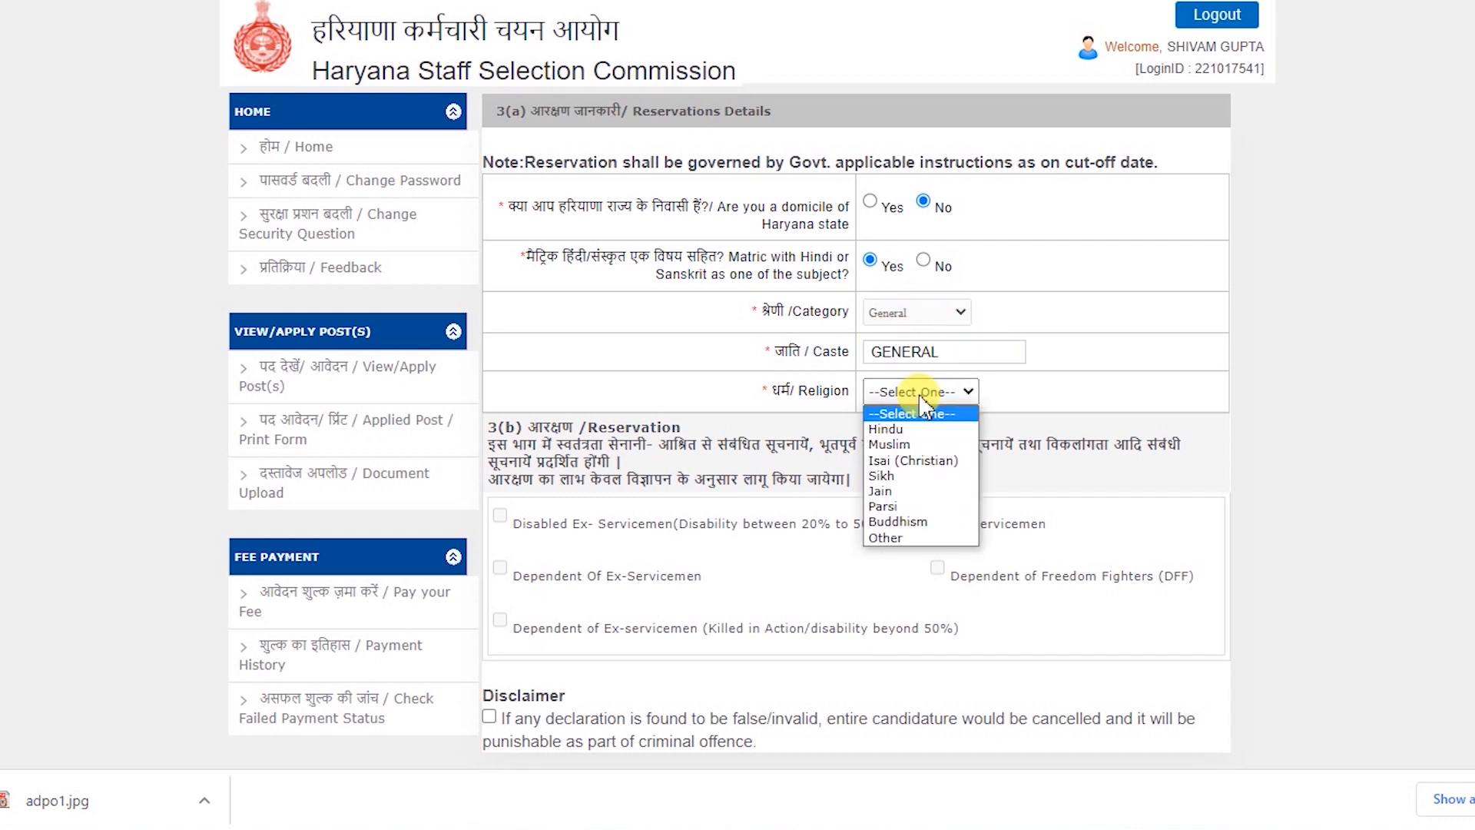
{"action": "left_click", "coordinate": [890, 429]}
{"action": "scroll", "coordinate": [494, 330], "scroll_direction": "down", "scroll_amount": 2}
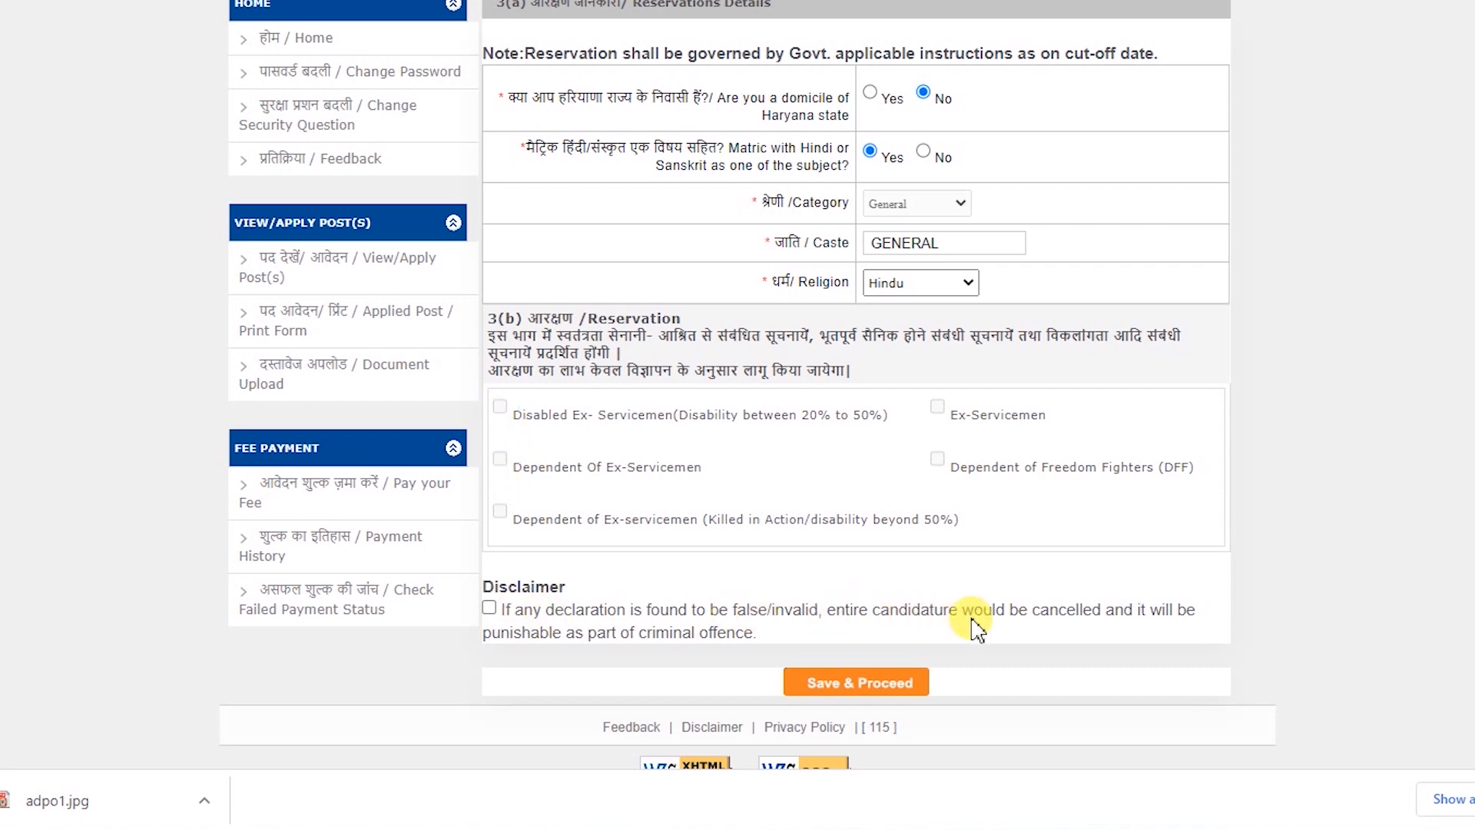
{"action": "left_click", "coordinate": [489, 607]}
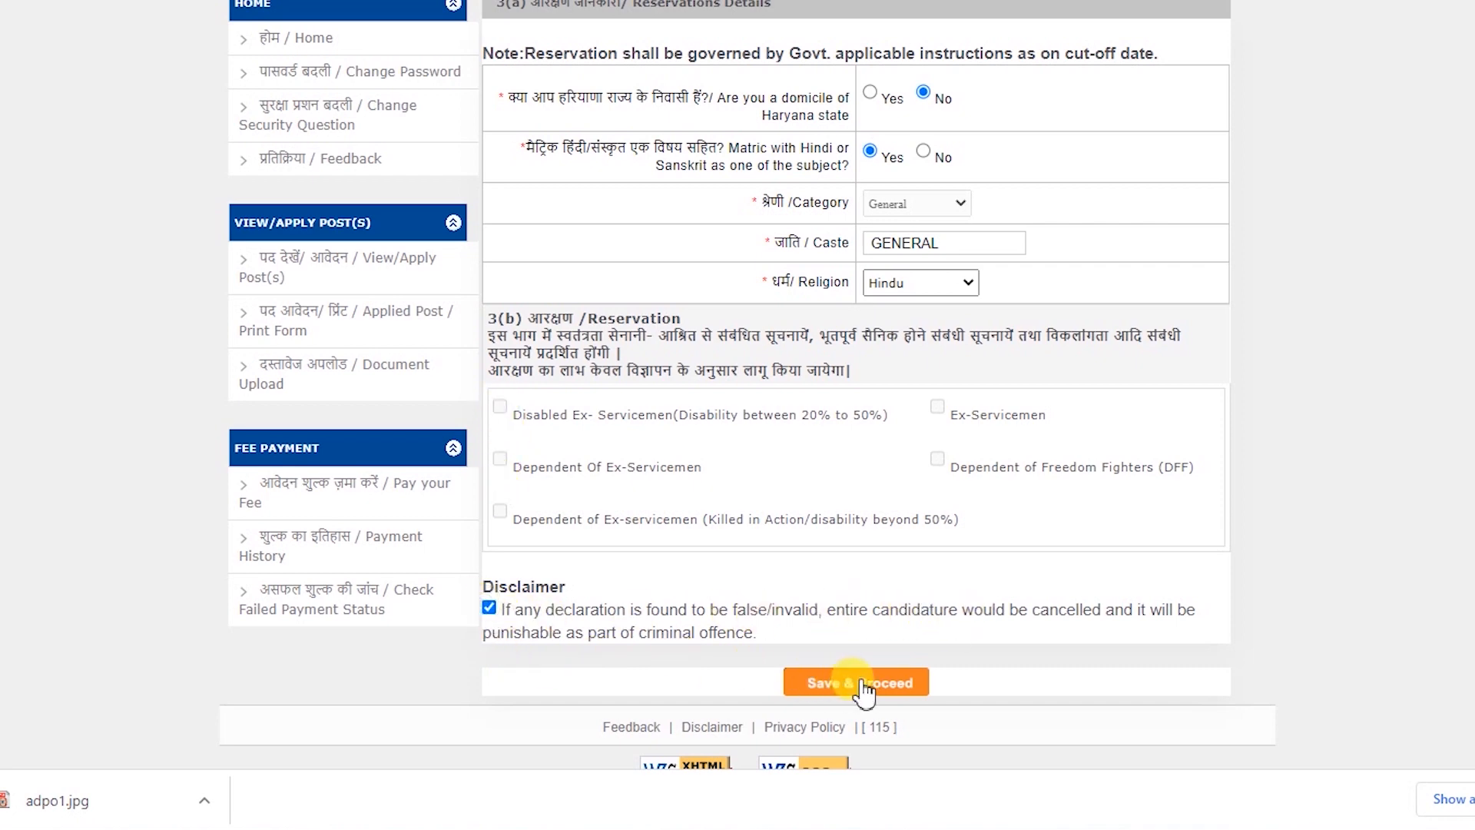
{"action": "left_click", "coordinate": [862, 683]}
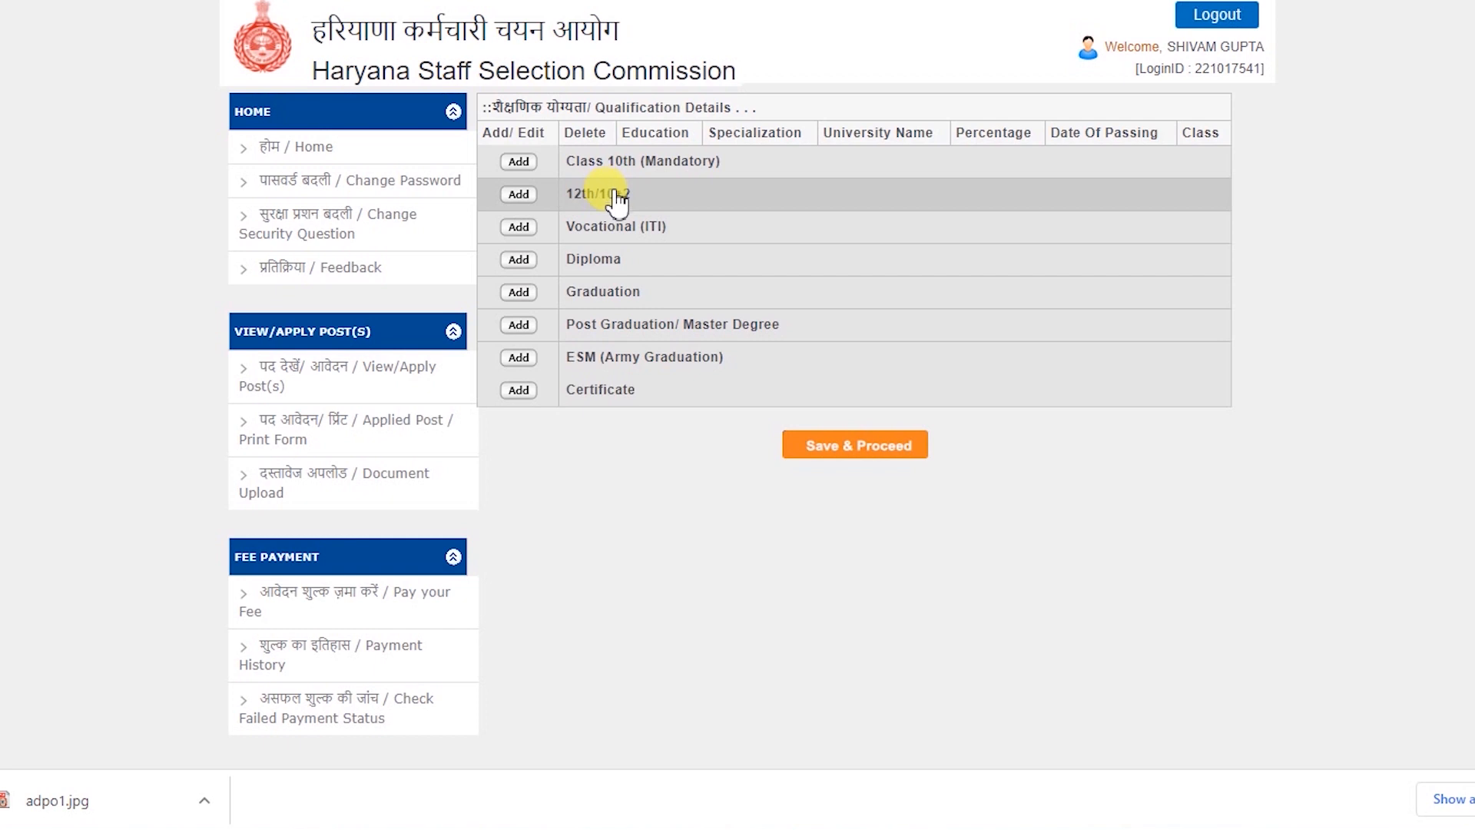
Step: Start the Class 10th entry with General specialization and Madhya Pradesh Board of Secondary Education
{"action": "left_click", "coordinate": [518, 161]}
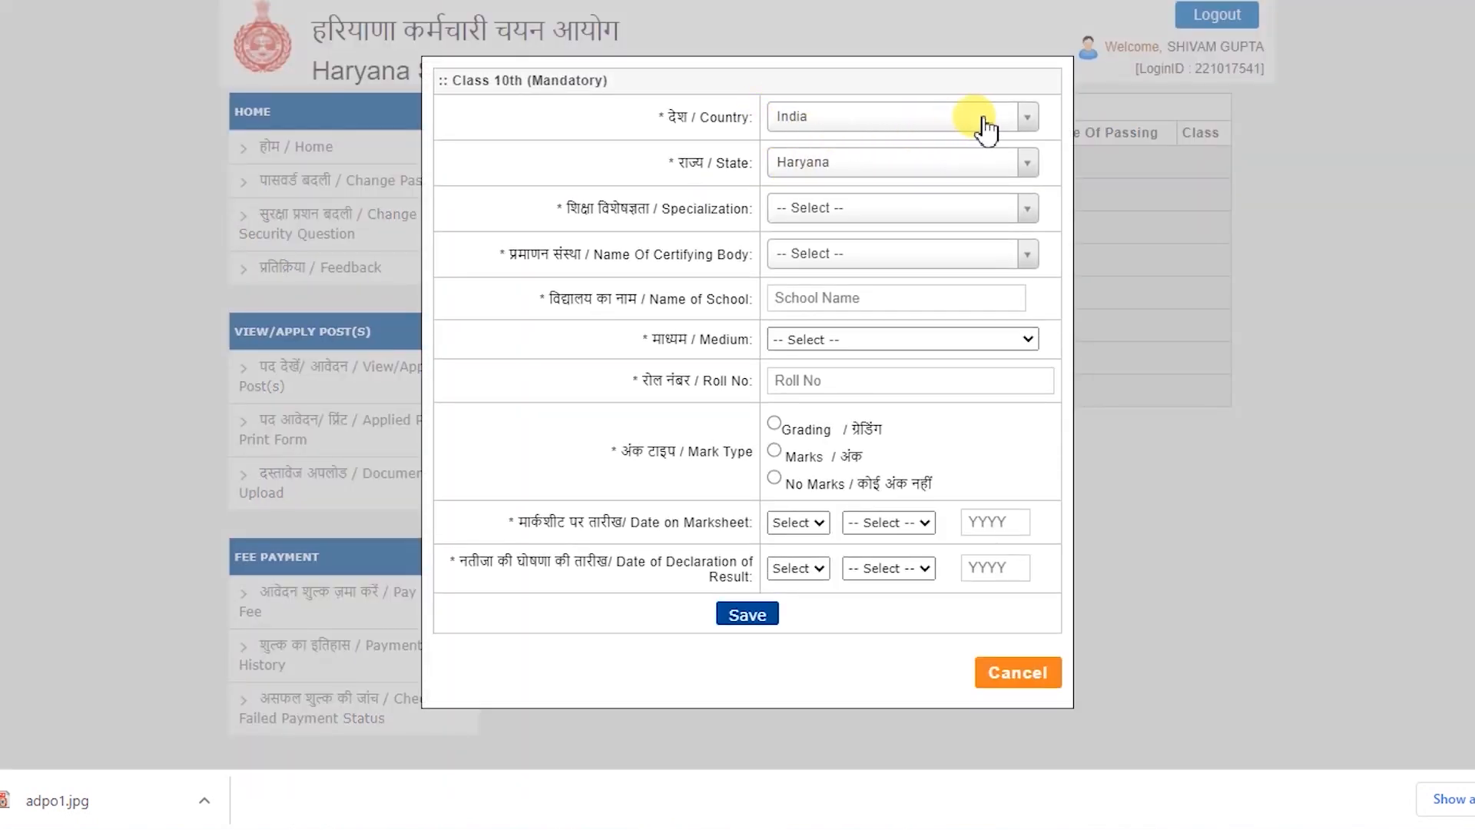
{"action": "left_click", "coordinate": [950, 163]}
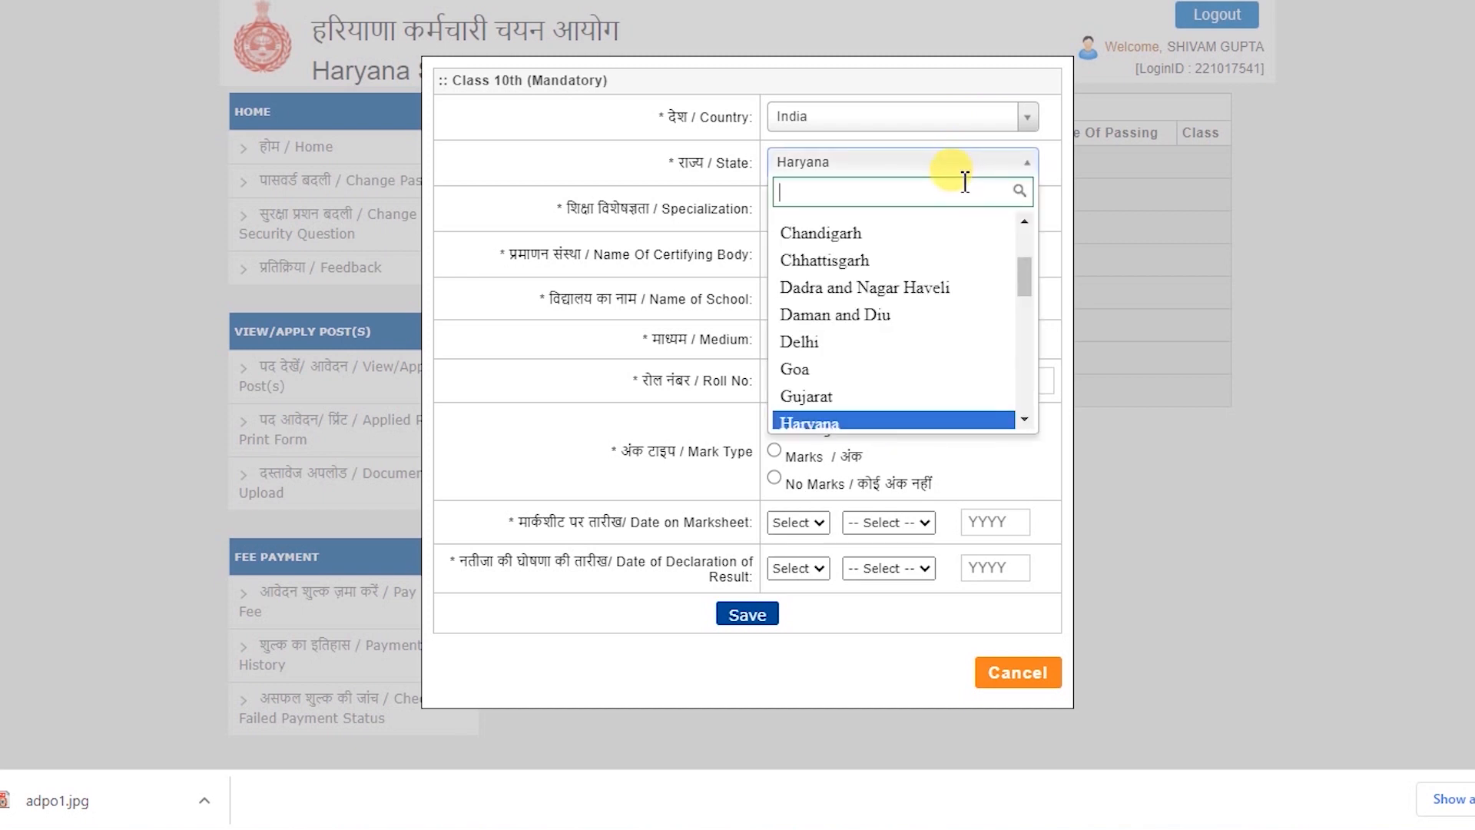
{"action": "left_click", "coordinate": [1017, 216]}
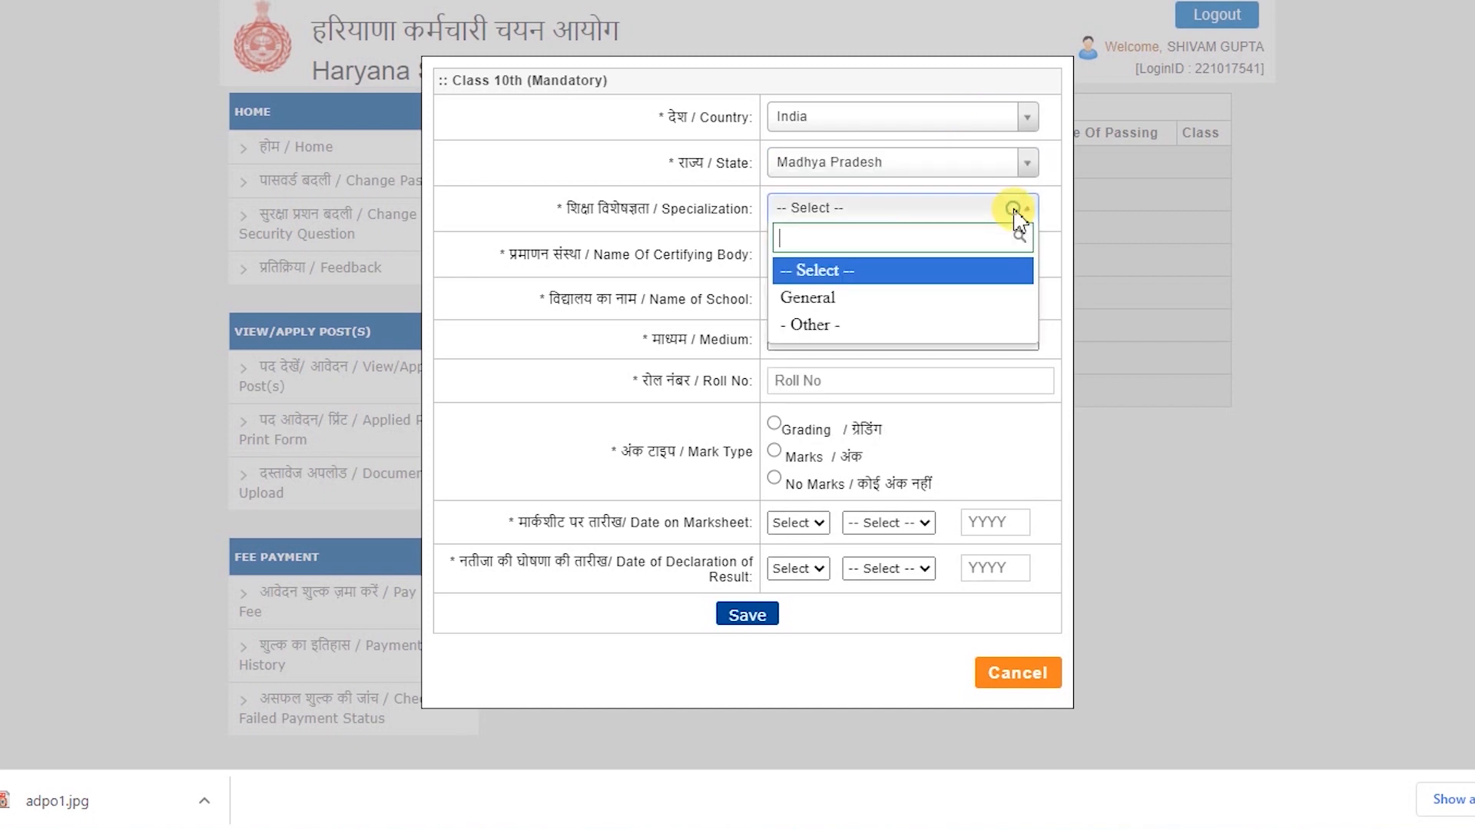
{"action": "left_click", "coordinate": [882, 298]}
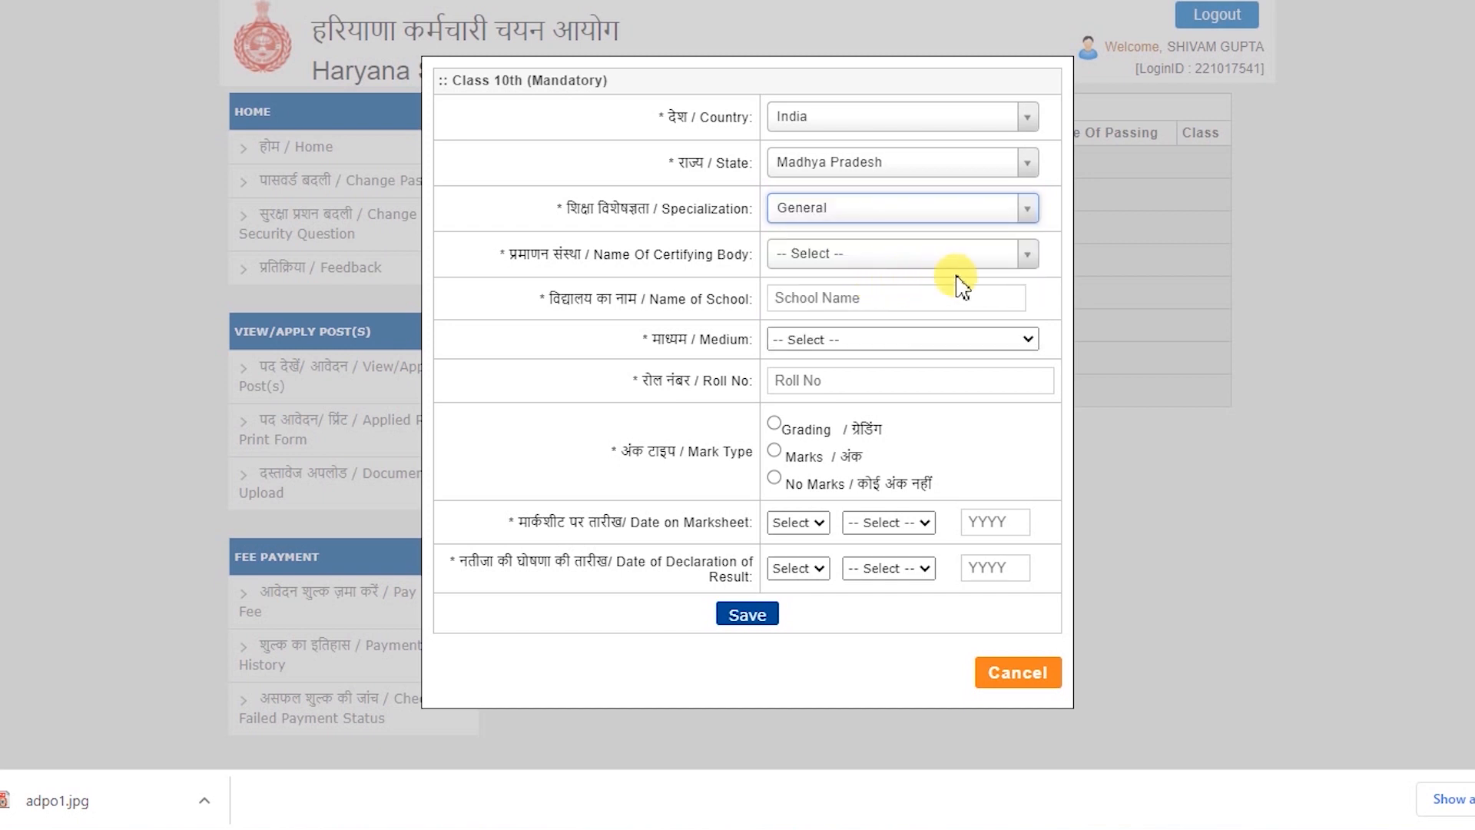
{"action": "left_click", "coordinate": [997, 256]}
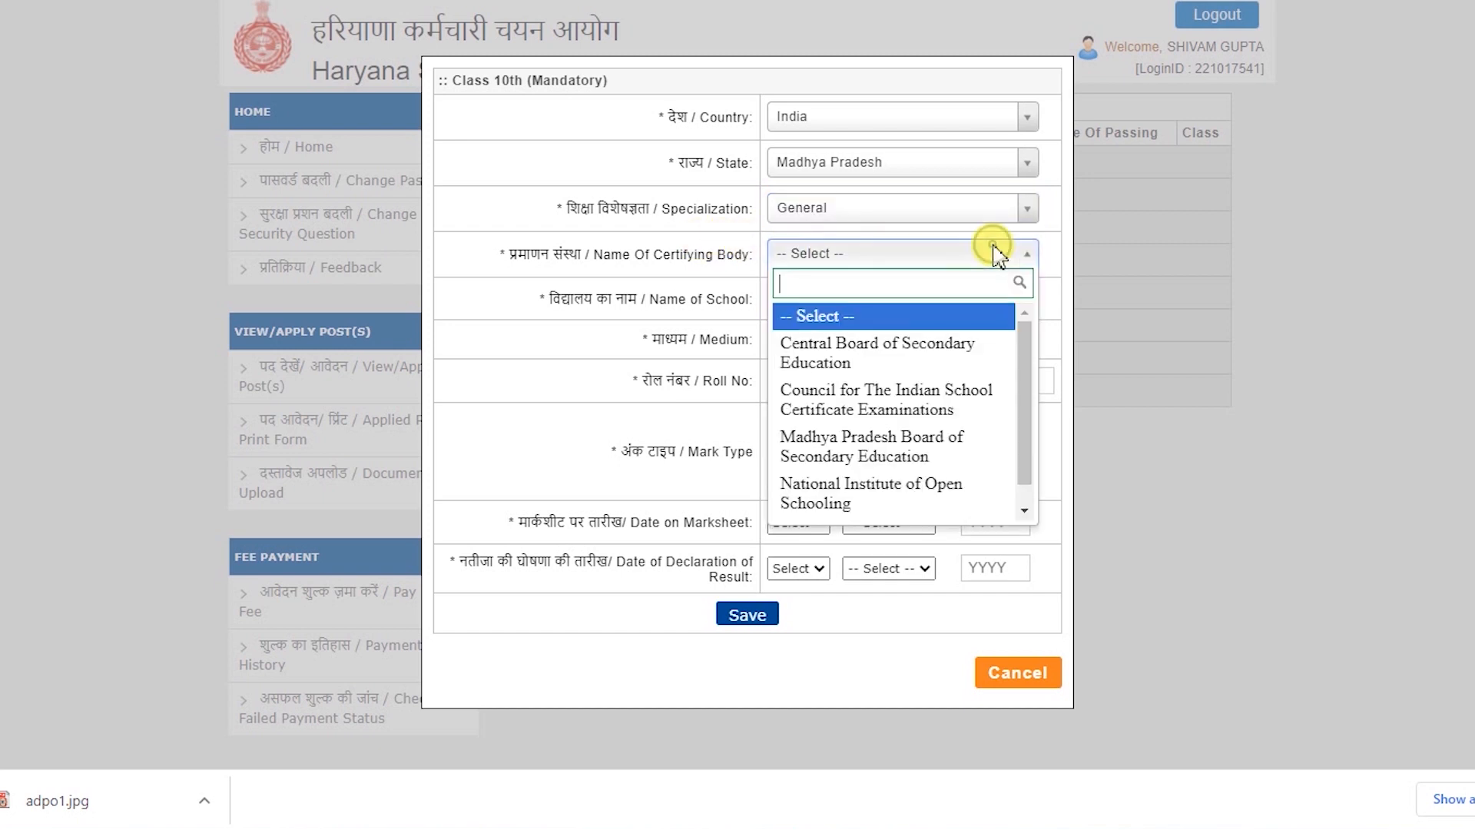
{"action": "type", "text": "MA"}
{"action": "left_click", "coordinate": [972, 326]}
Step: Enter school GOVT SCHOOL, English medium, roll number, marks 300 of 500, First division
{"action": "left_click", "coordinate": [851, 299]}
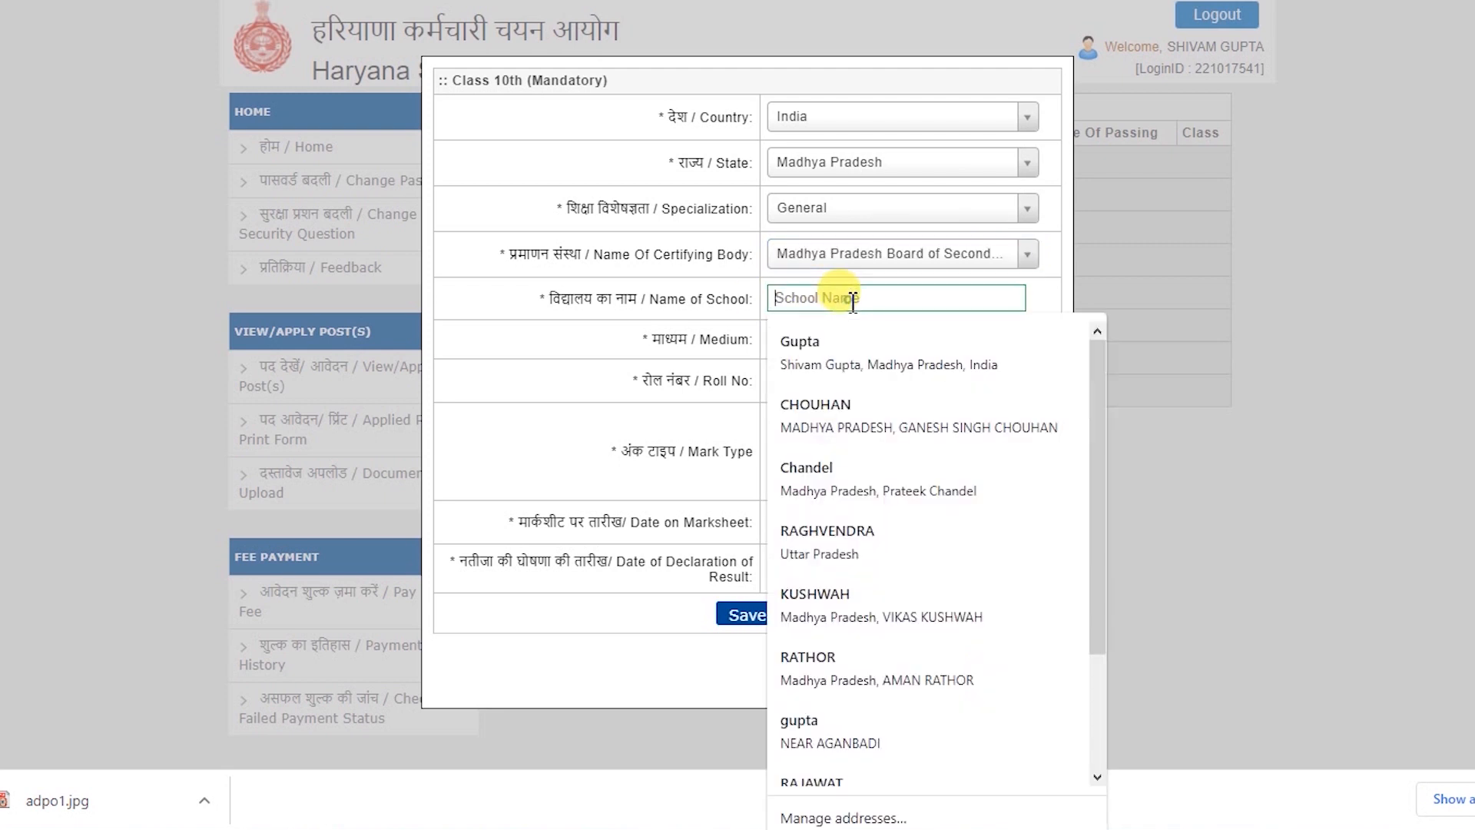
{"action": "type", "text": "GOVT SCH"}
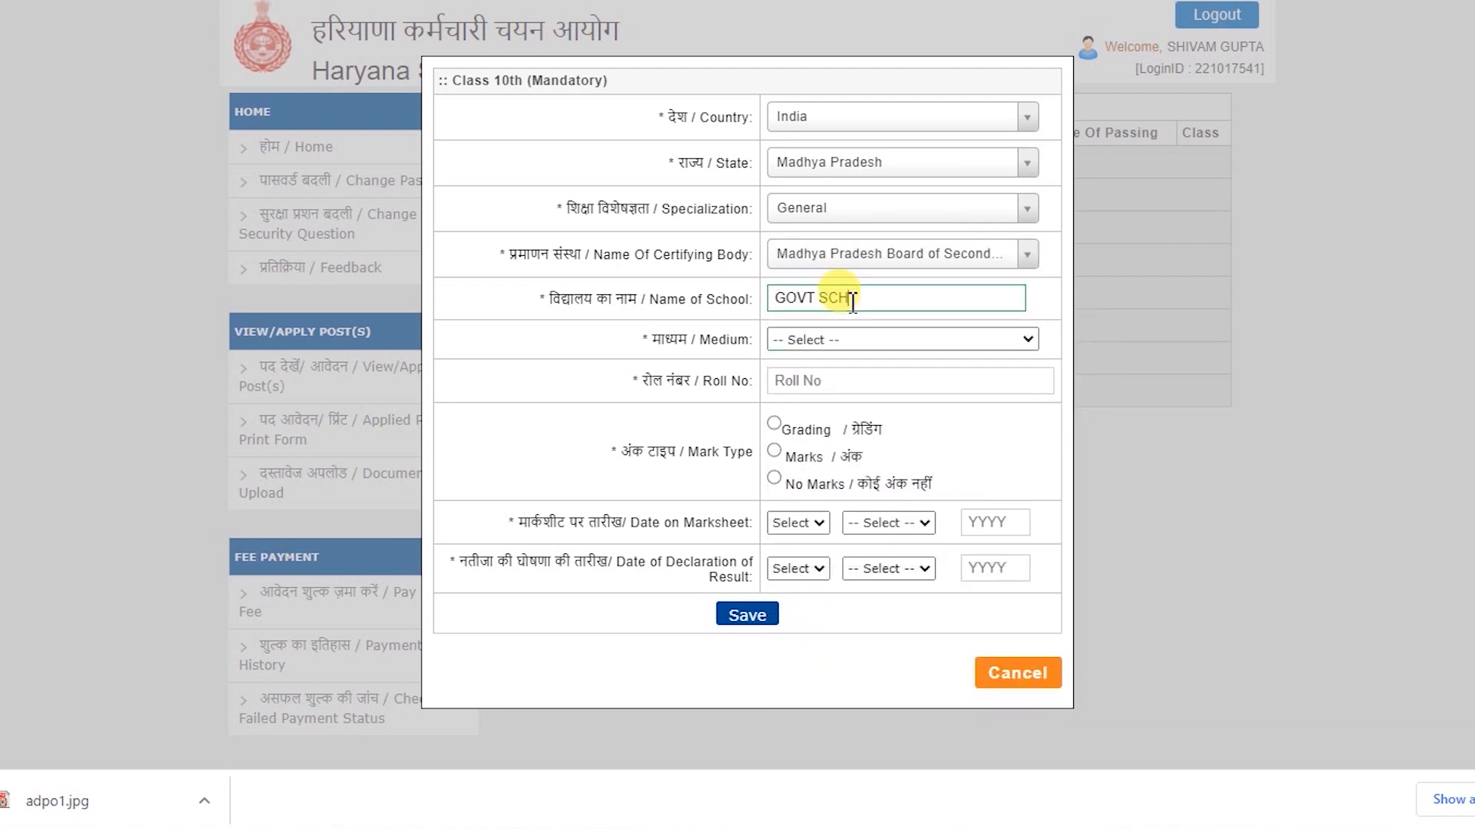
{"action": "type", "text": "OOL"}
{"action": "left_click", "coordinate": [875, 340]}
{"action": "left_click", "coordinate": [875, 390]}
{"action": "left_click", "coordinate": [846, 381]}
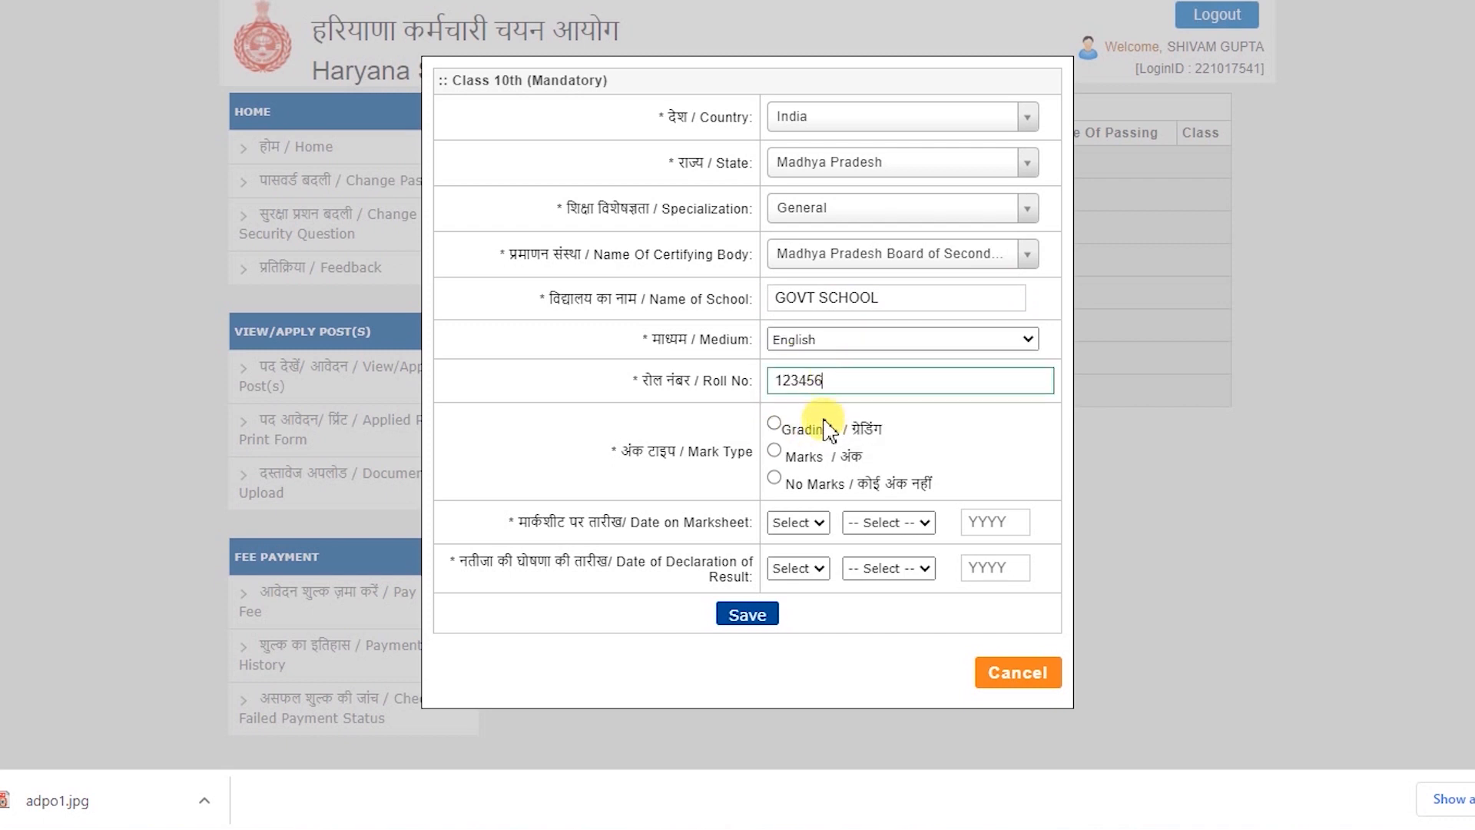
{"action": "left_click", "coordinate": [775, 451]}
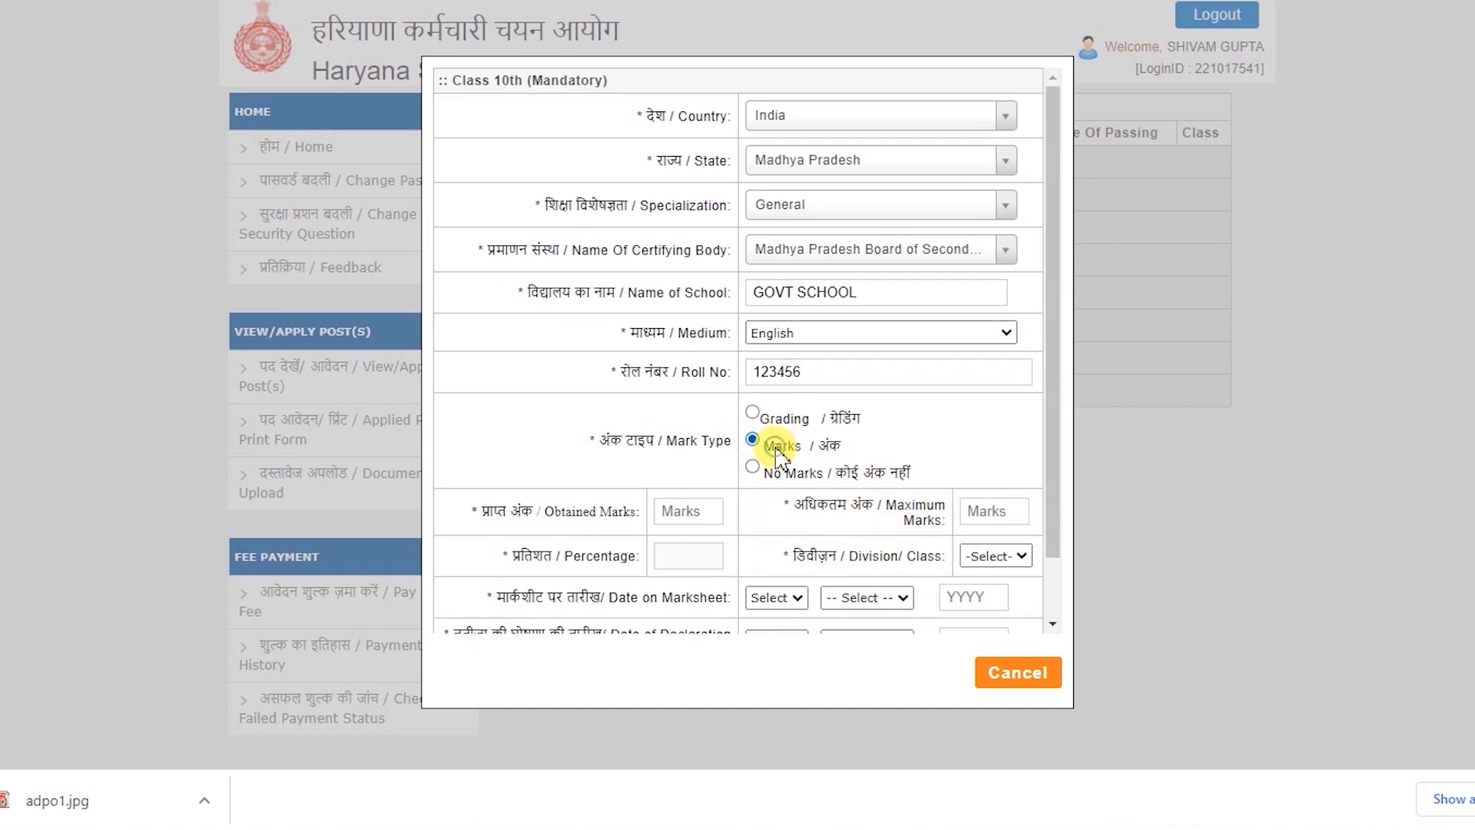
{"action": "left_click", "coordinate": [681, 524]}
{"action": "type", "text": "300"}
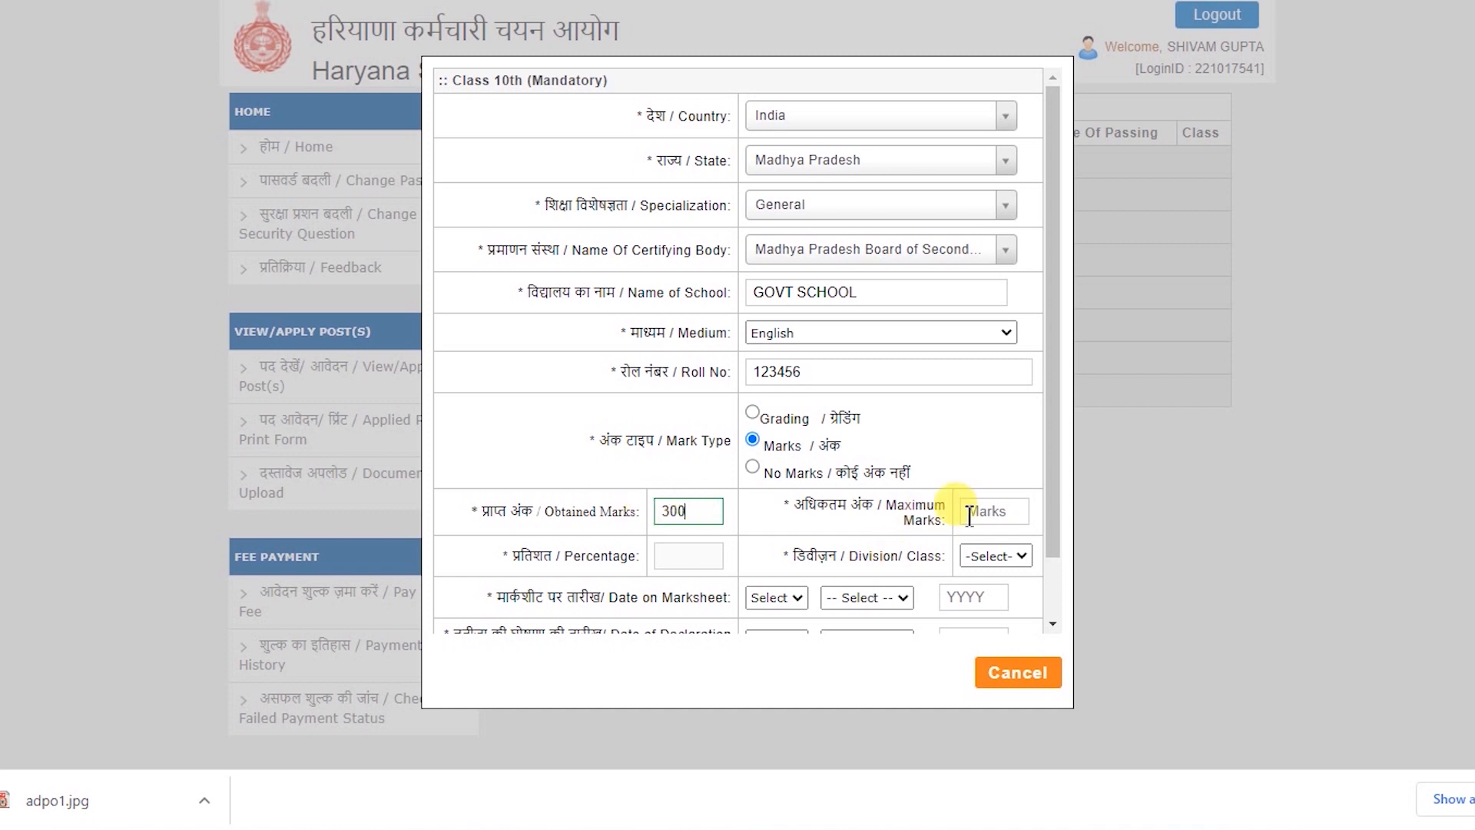
{"action": "type", "text": "500"}
{"action": "left_click", "coordinate": [998, 556]}
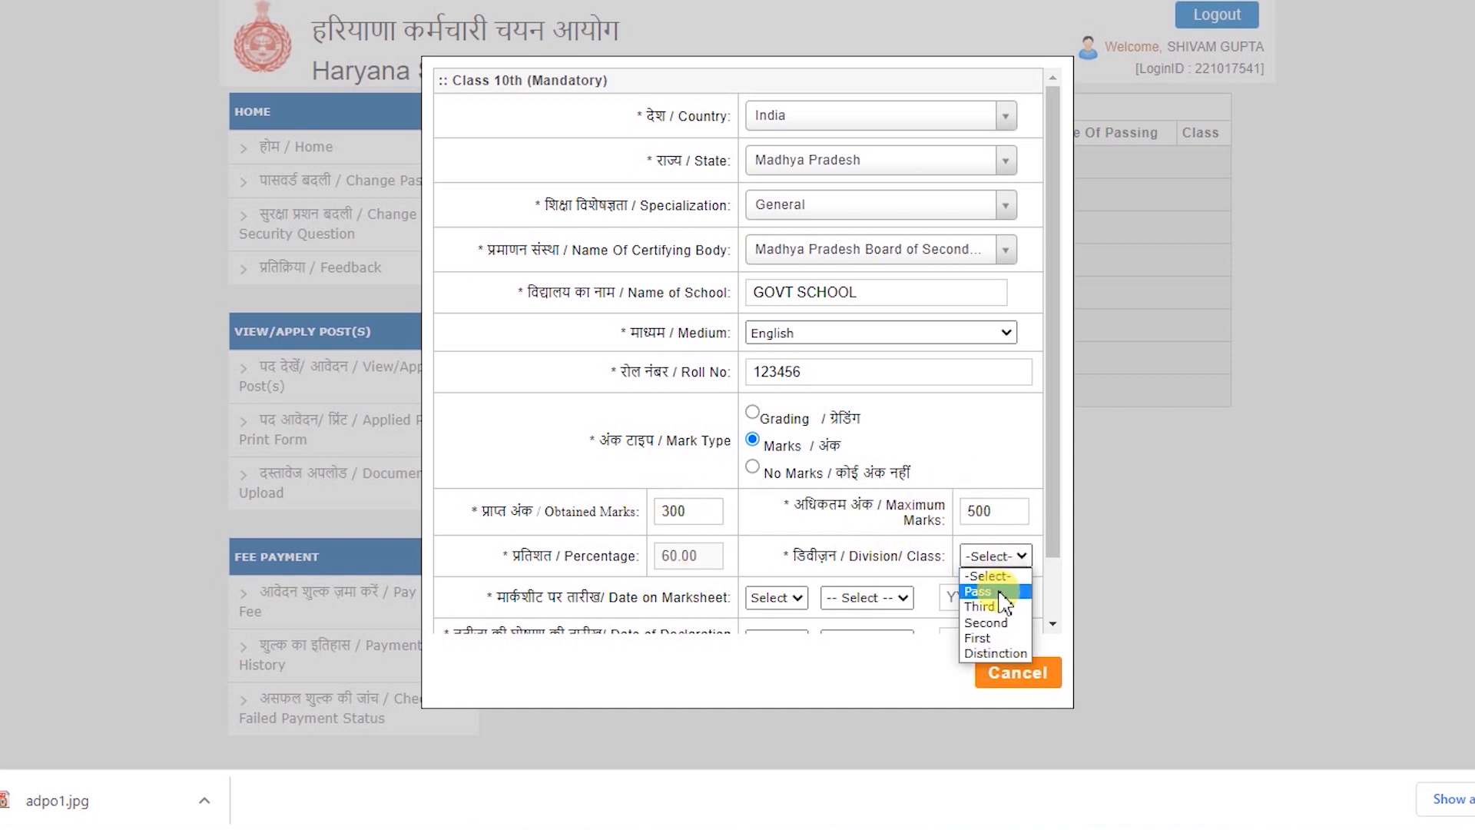
{"action": "left_click", "coordinate": [988, 639]}
Step: Set the marksheet date to 12 May 2015
{"action": "scroll", "coordinate": [566, 526], "scroll_direction": "down", "scroll_amount": 1}
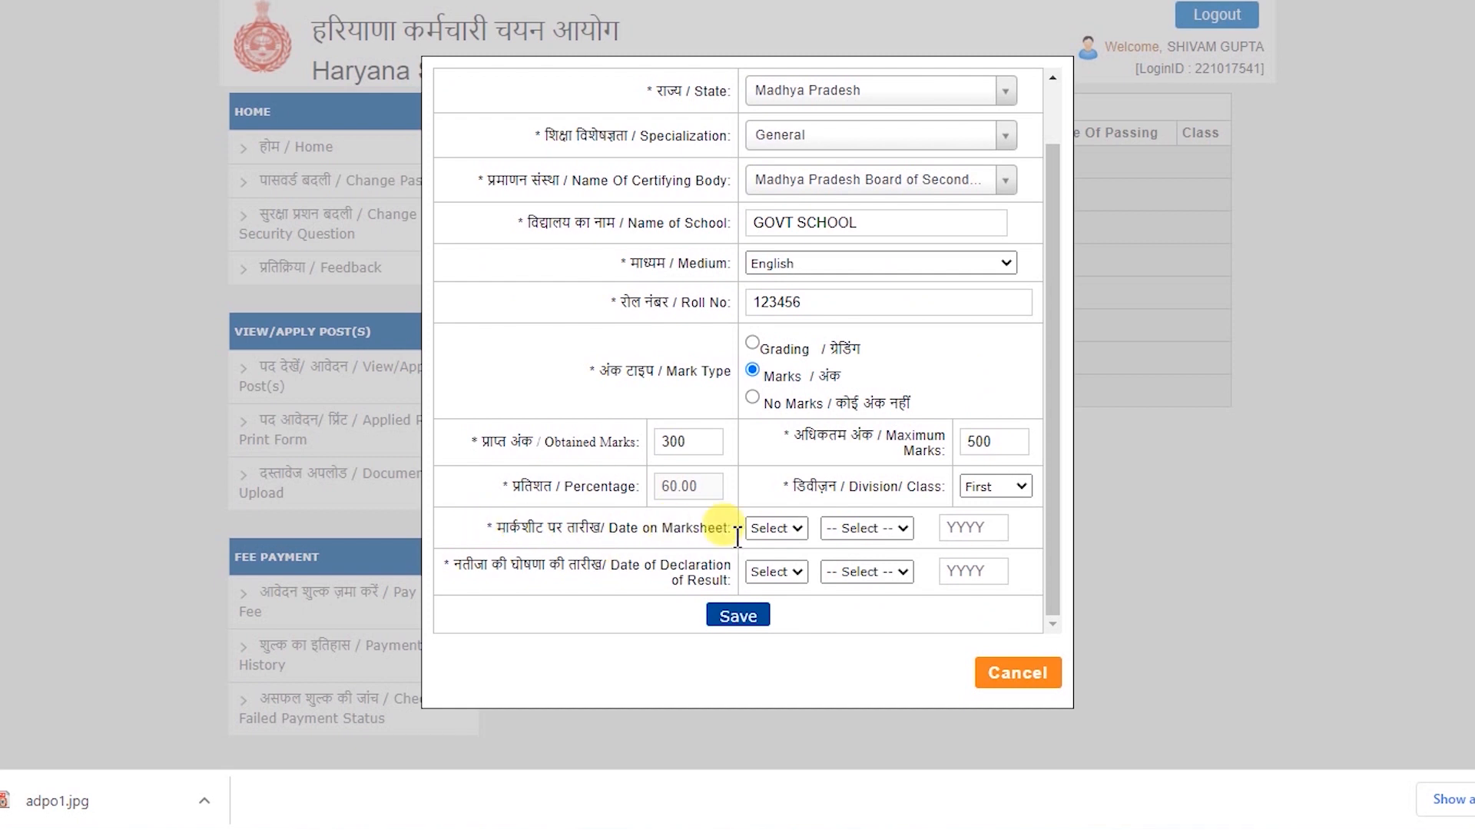
{"action": "left_click", "coordinate": [776, 529]}
{"action": "scroll", "coordinate": [782, 495], "scroll_direction": "down", "scroll_amount": 4}
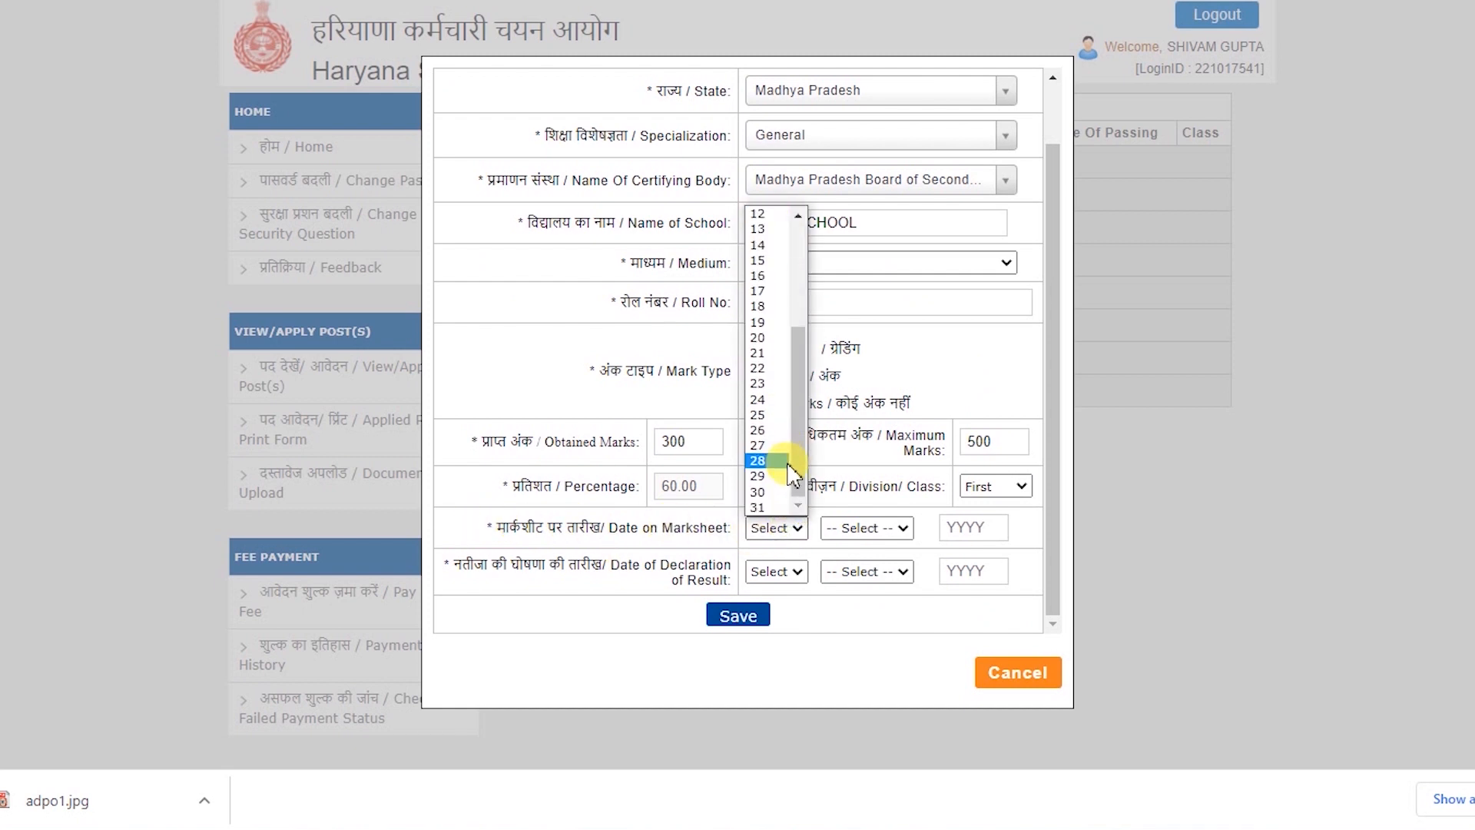
{"action": "left_click", "coordinate": [758, 213]}
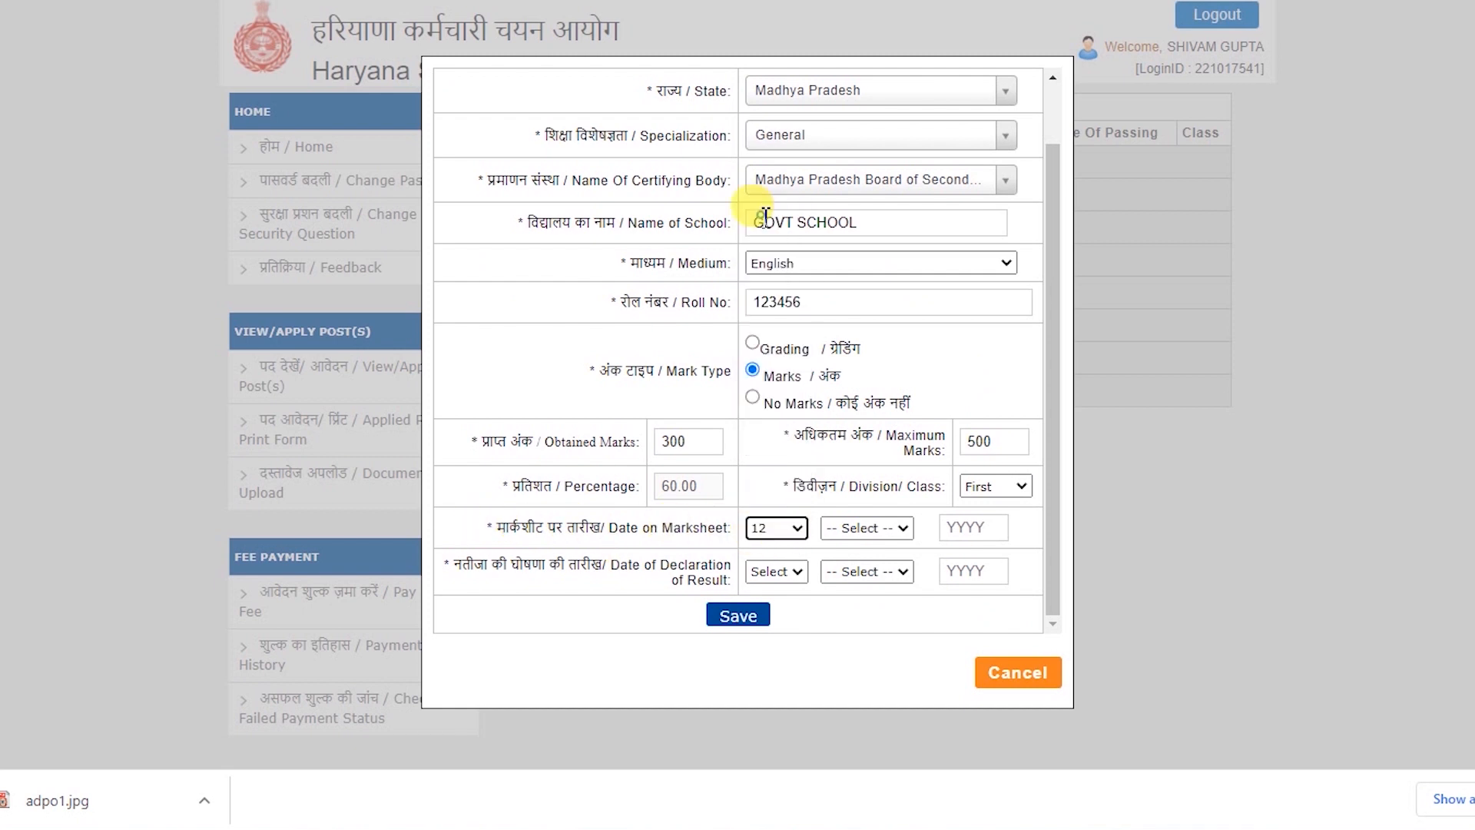
{"action": "left_click", "coordinate": [868, 528]}
{"action": "left_click", "coordinate": [837, 626]}
{"action": "left_click", "coordinate": [972, 528]}
{"action": "type", "text": "2015"}
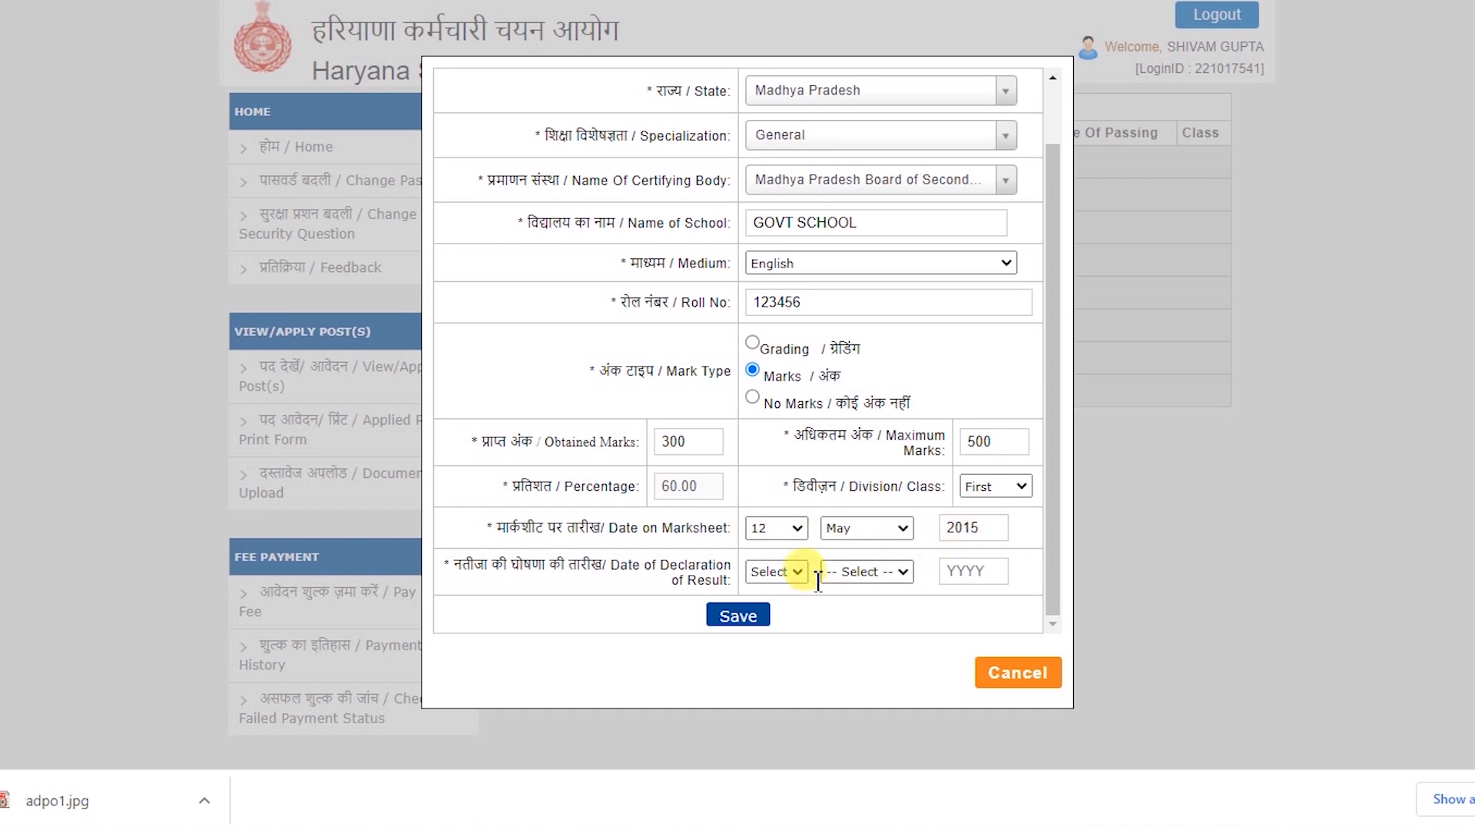
Step: Set the result declaration date to 12 May 2015 and save the Class 10th entry
{"action": "left_click", "coordinate": [776, 571]}
{"action": "left_click", "coordinate": [768, 458]}
{"action": "left_click", "coordinate": [866, 571]}
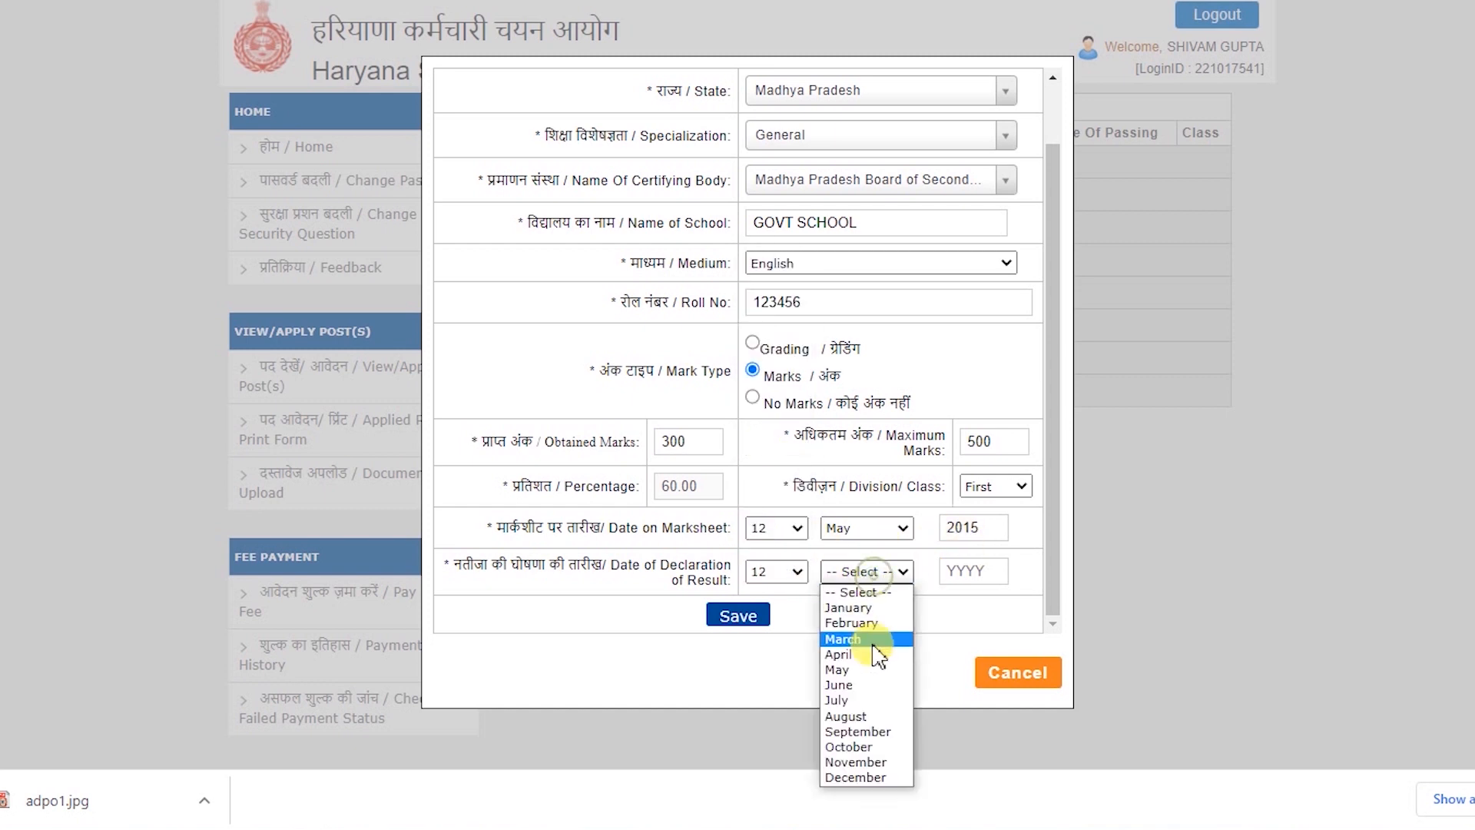
{"action": "left_click", "coordinate": [849, 657]}
{"action": "left_click", "coordinate": [972, 571]}
{"action": "type", "text": "2015"}
{"action": "left_click", "coordinate": [739, 614]}
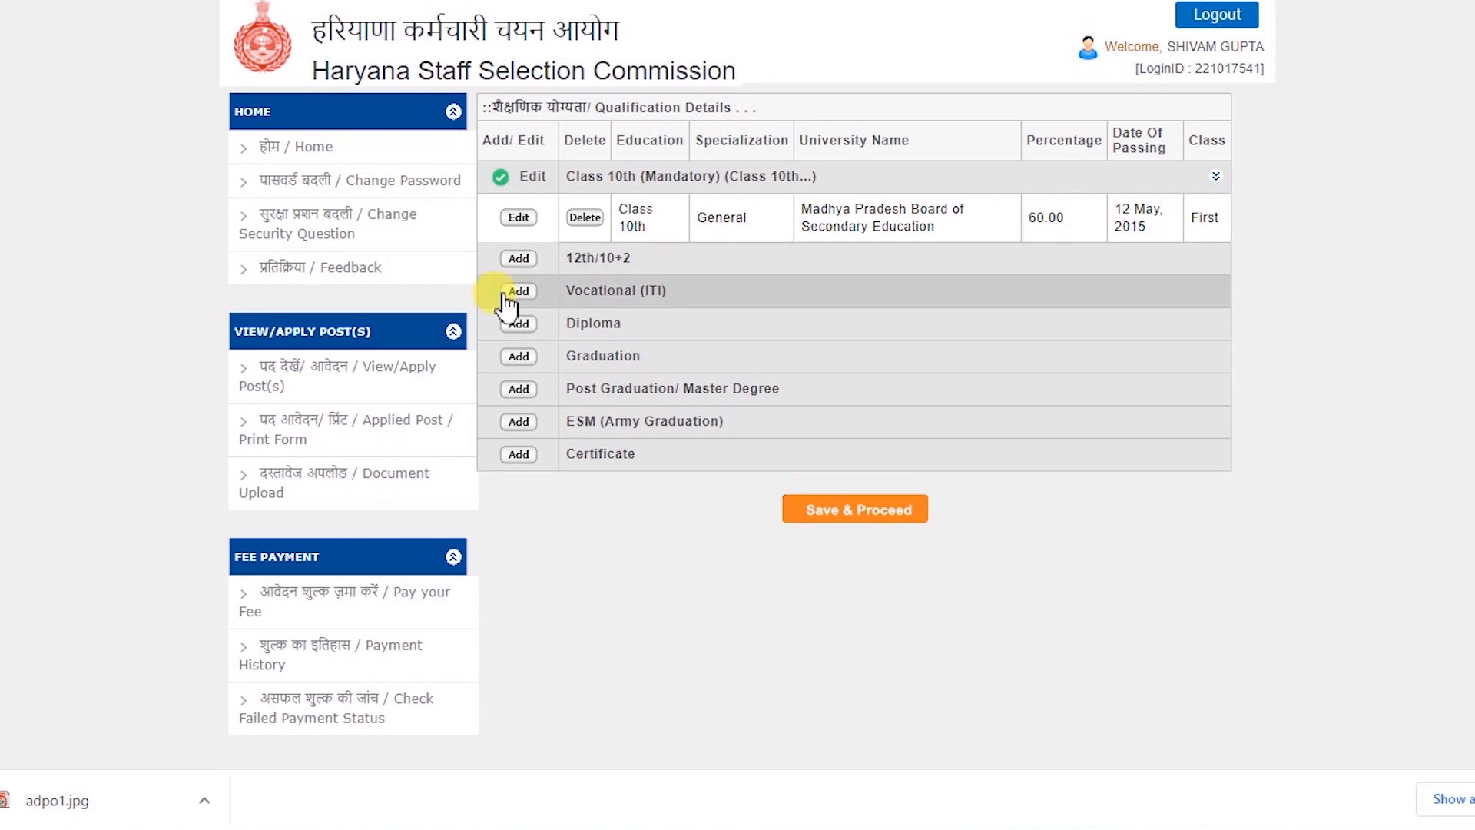
Step: Start the 12th/10+2 entry with Madhya Pradesh Board, school GOVT SCHOOL, and the roll number
{"action": "left_click", "coordinate": [526, 260]}
{"action": "left_click", "coordinate": [879, 164]}
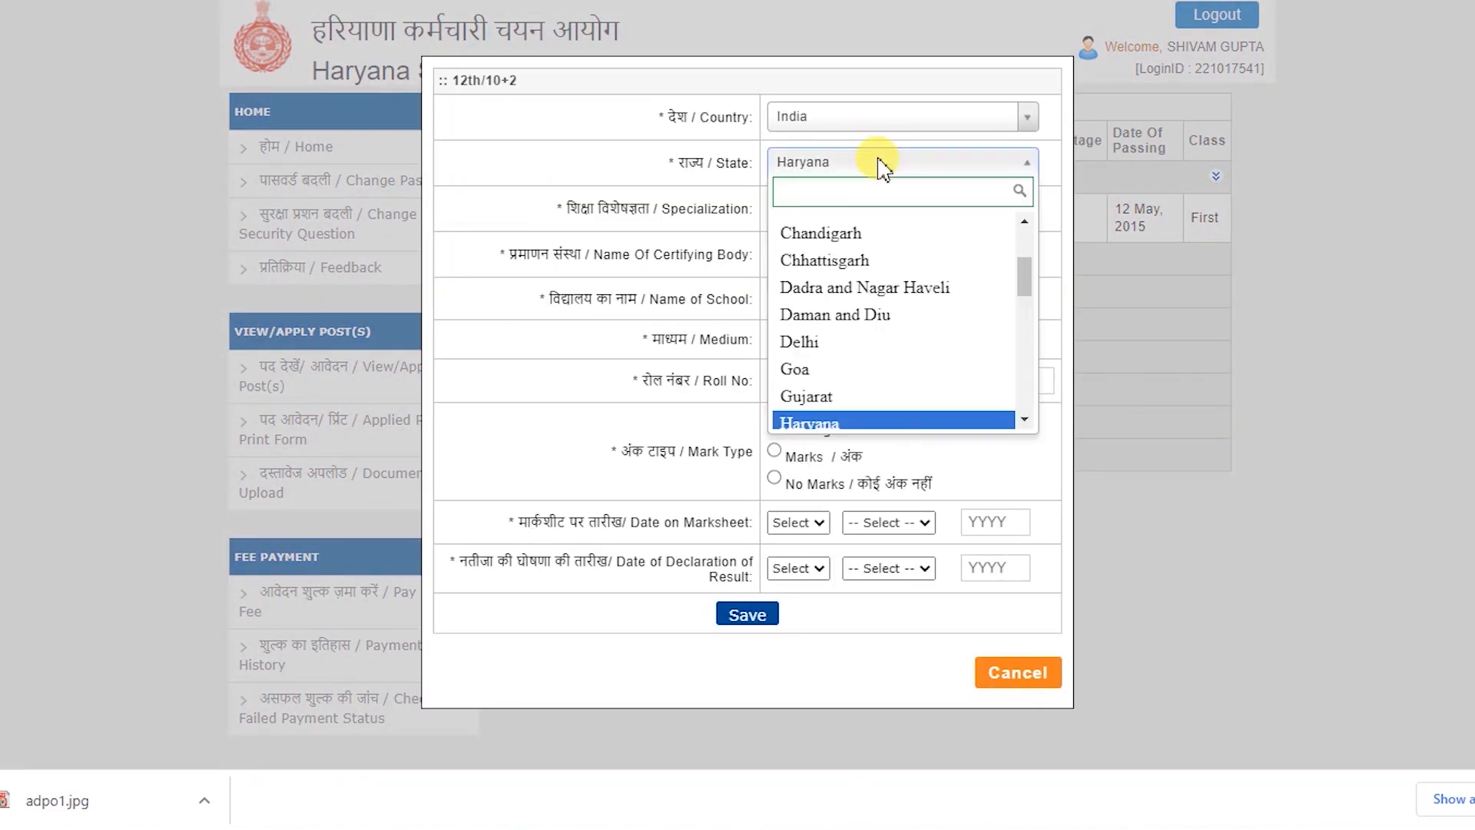
{"action": "left_click", "coordinate": [914, 255]}
{"action": "type", "text": "MA"}
{"action": "left_click", "coordinate": [920, 314]}
{"action": "left_click", "coordinate": [921, 300]}
{"action": "type", "text": "GOVT SCHOOL"}
{"action": "key", "text": "Tab"}
{"action": "type", "text": "789456"}
Step: Enter English medium, marks 500 of 550, year 2017, save the 12th entry, and proceed
{"action": "left_click", "coordinate": [774, 450]}
{"action": "left_click", "coordinate": [679, 513]}
{"action": "type", "text": "500"}
{"action": "key", "text": "Tab"}
{"action": "type", "text": "550"}
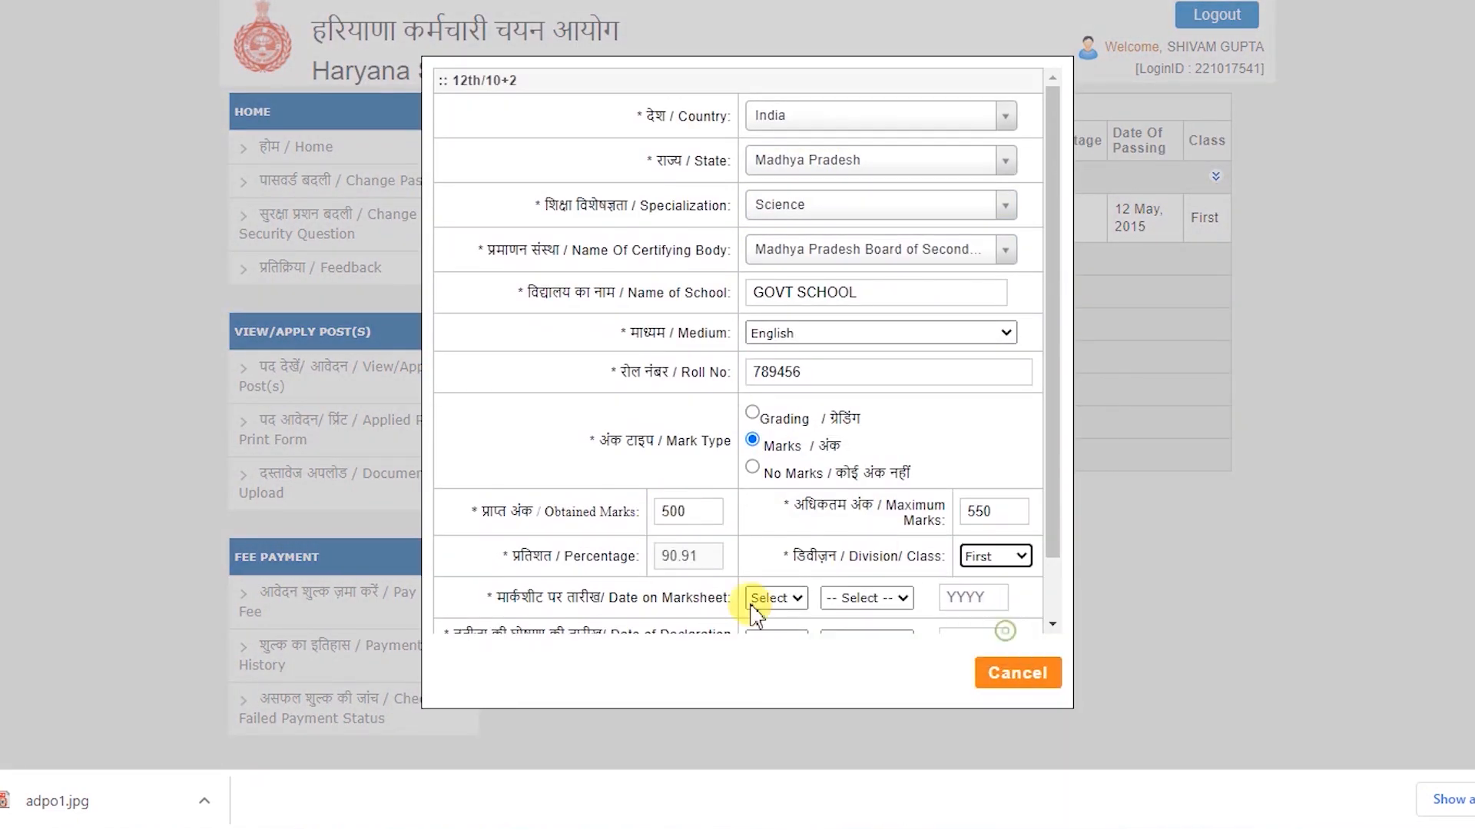
{"action": "type", "text": "2017"}
{"action": "scroll", "coordinate": [763, 207], "scroll_direction": "down", "scroll_amount": 2}
{"action": "left_click", "coordinate": [738, 614]}
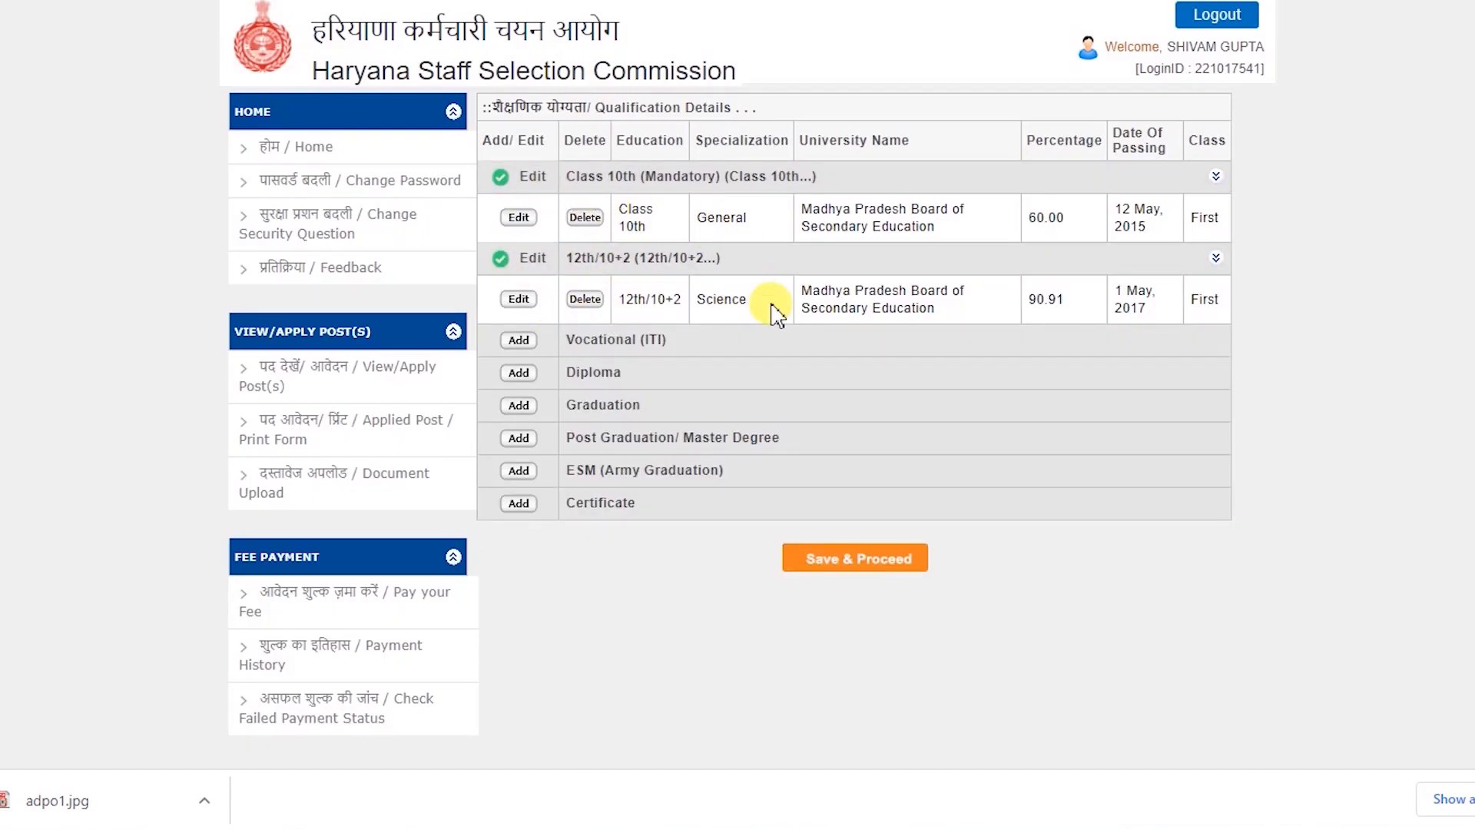
{"action": "left_click", "coordinate": [878, 573]}
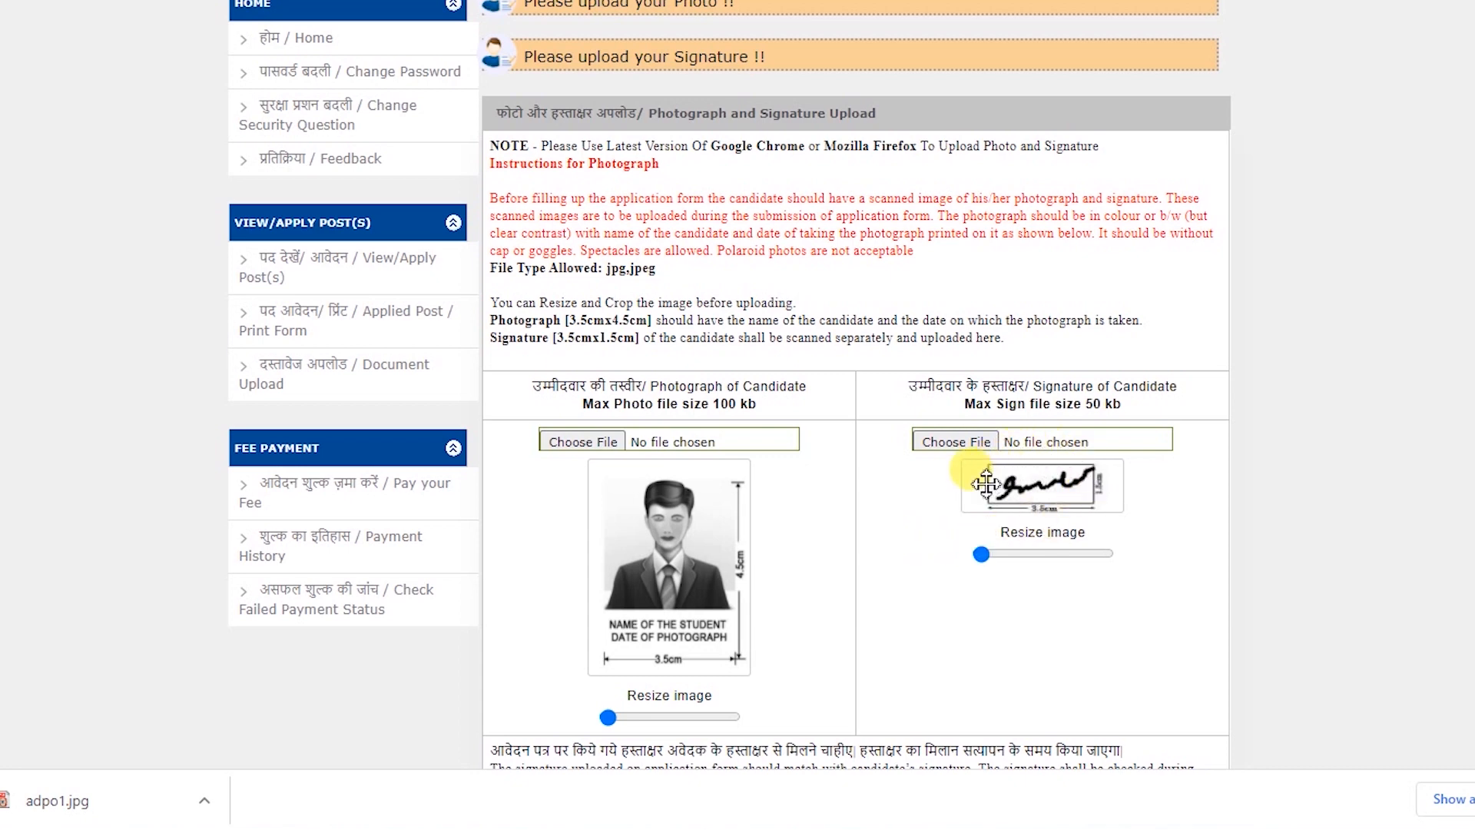
Step: Upload p2.jpg as the candidate photograph
{"action": "left_click", "coordinate": [613, 447]}
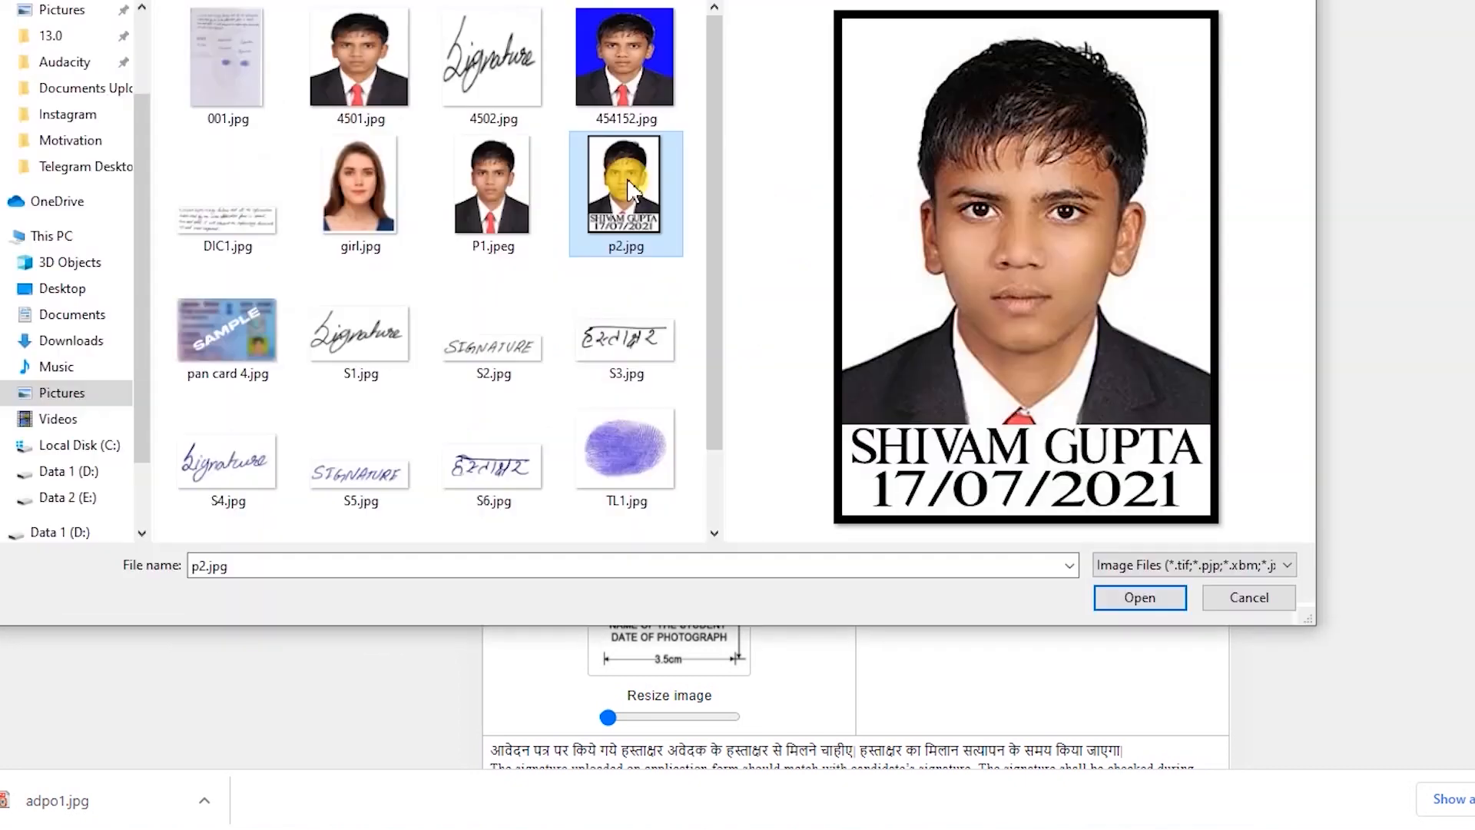
{"action": "double_click", "coordinate": [627, 182]}
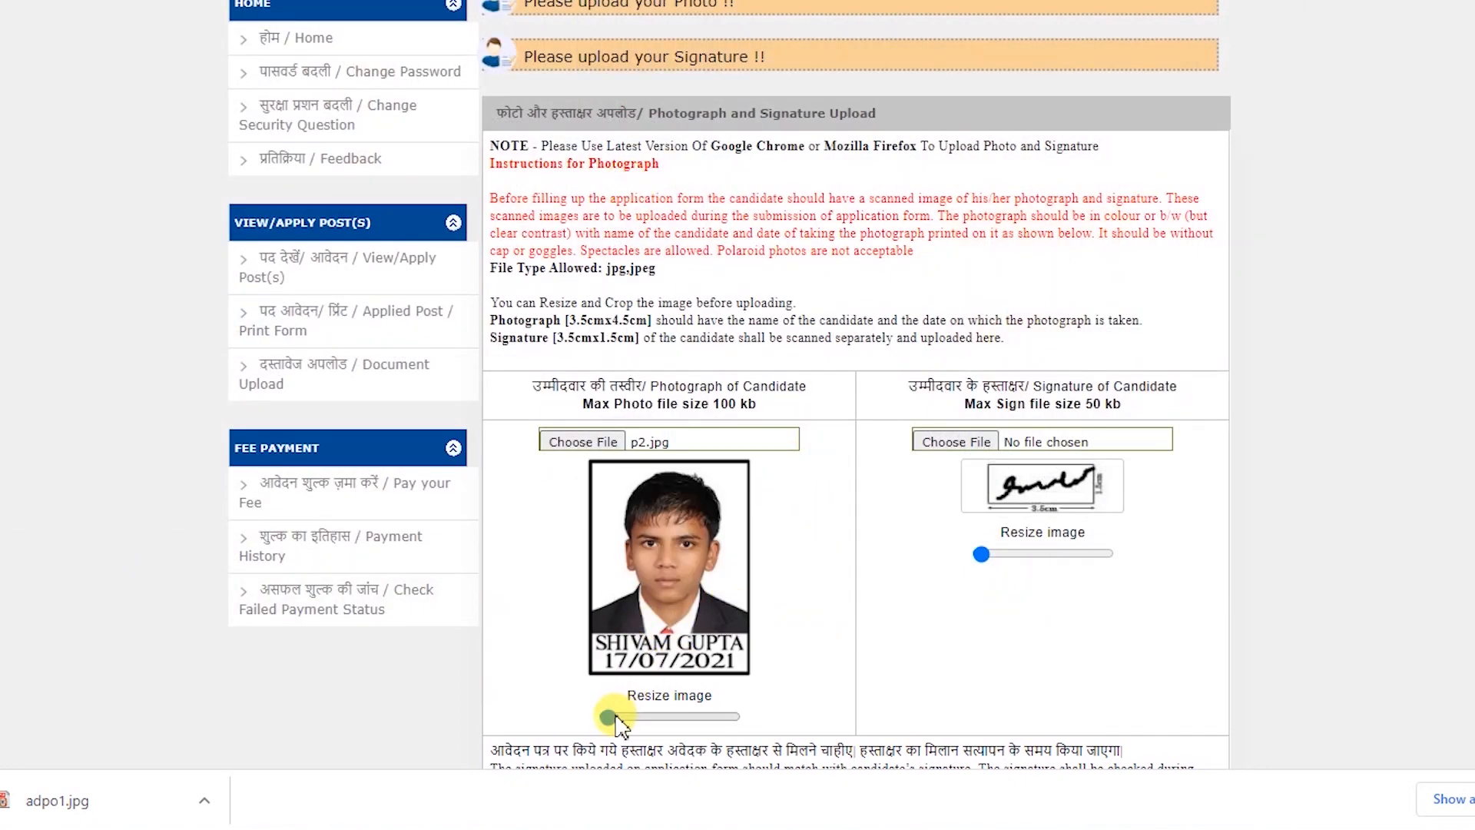
{"action": "mouse_move", "coordinate": [617, 719]}
{"action": "left_mouse_down"}
{"action": "mouse_move", "coordinate": [647, 720]}
{"action": "mouse_move", "coordinate": [588, 720]}
{"action": "left_mouse_up"}
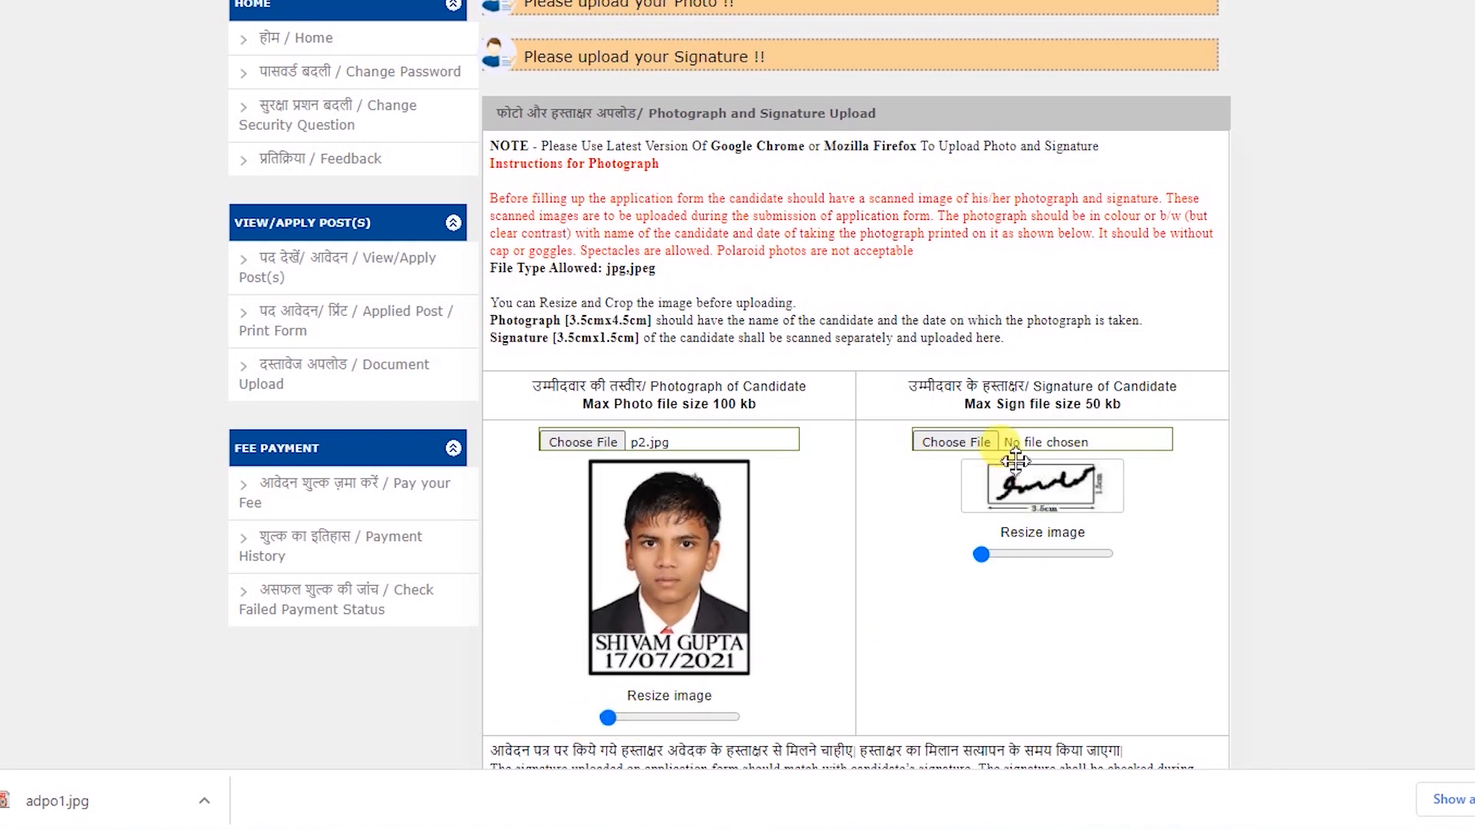
Step: Upload S5565.jpg as the signature and save to continue
{"action": "left_click", "coordinate": [985, 442]}
{"action": "left_click", "coordinate": [629, 396]}
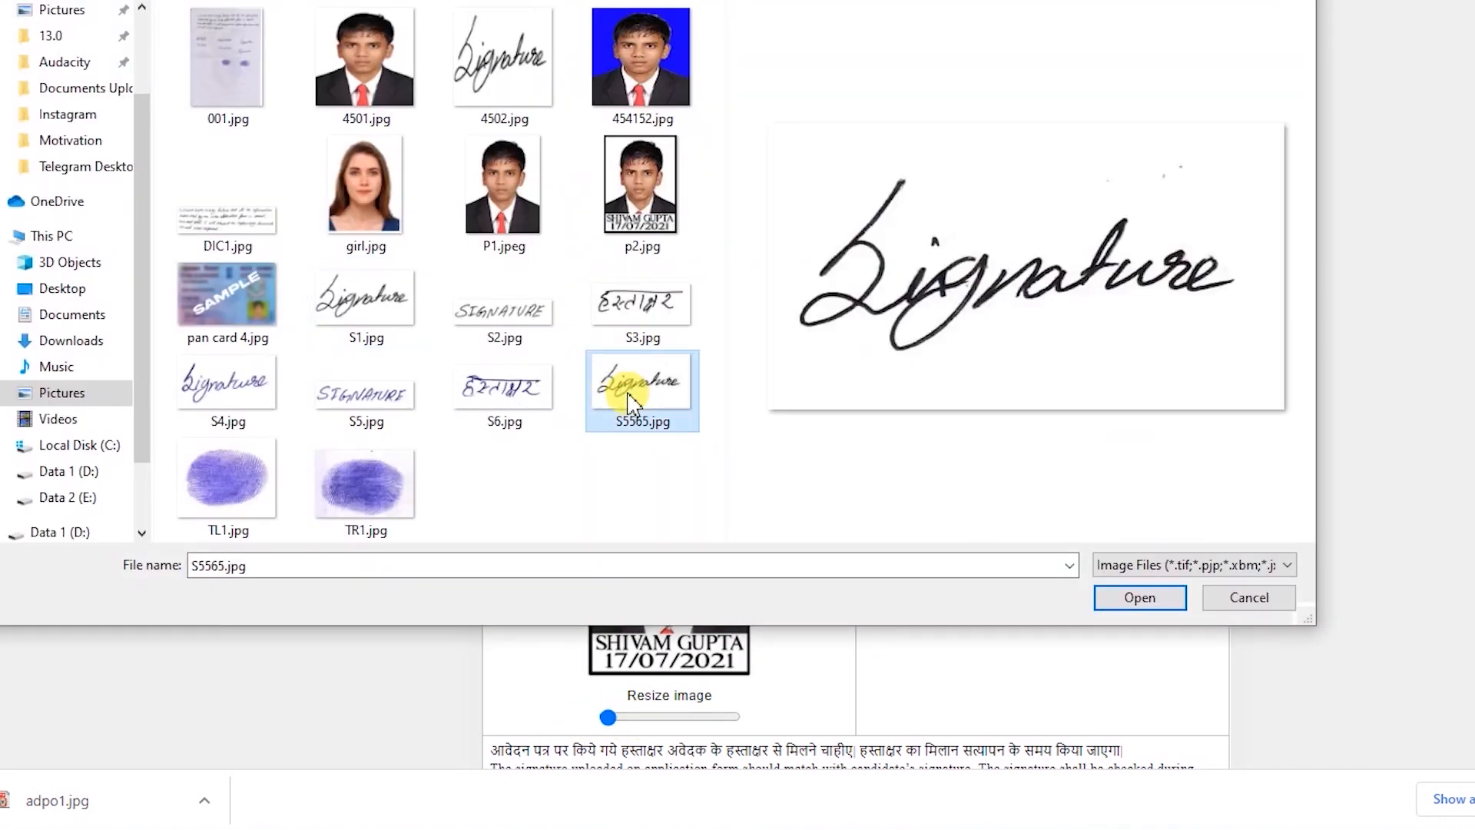
{"action": "double_click", "coordinate": [629, 399]}
{"action": "scroll", "coordinate": [945, 508], "scroll_direction": "down", "scroll_amount": 2}
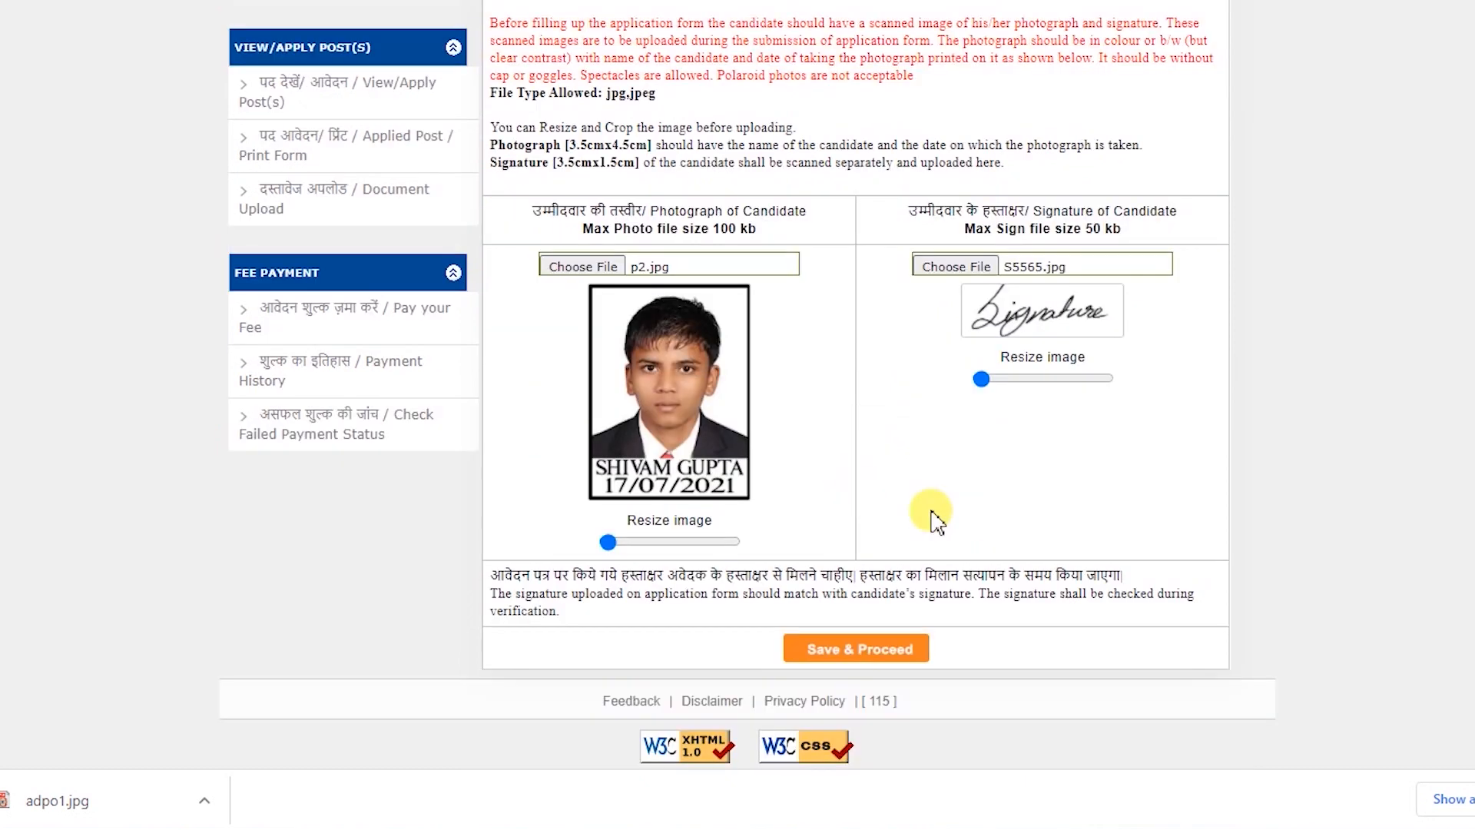
{"action": "left_click", "coordinate": [847, 659]}
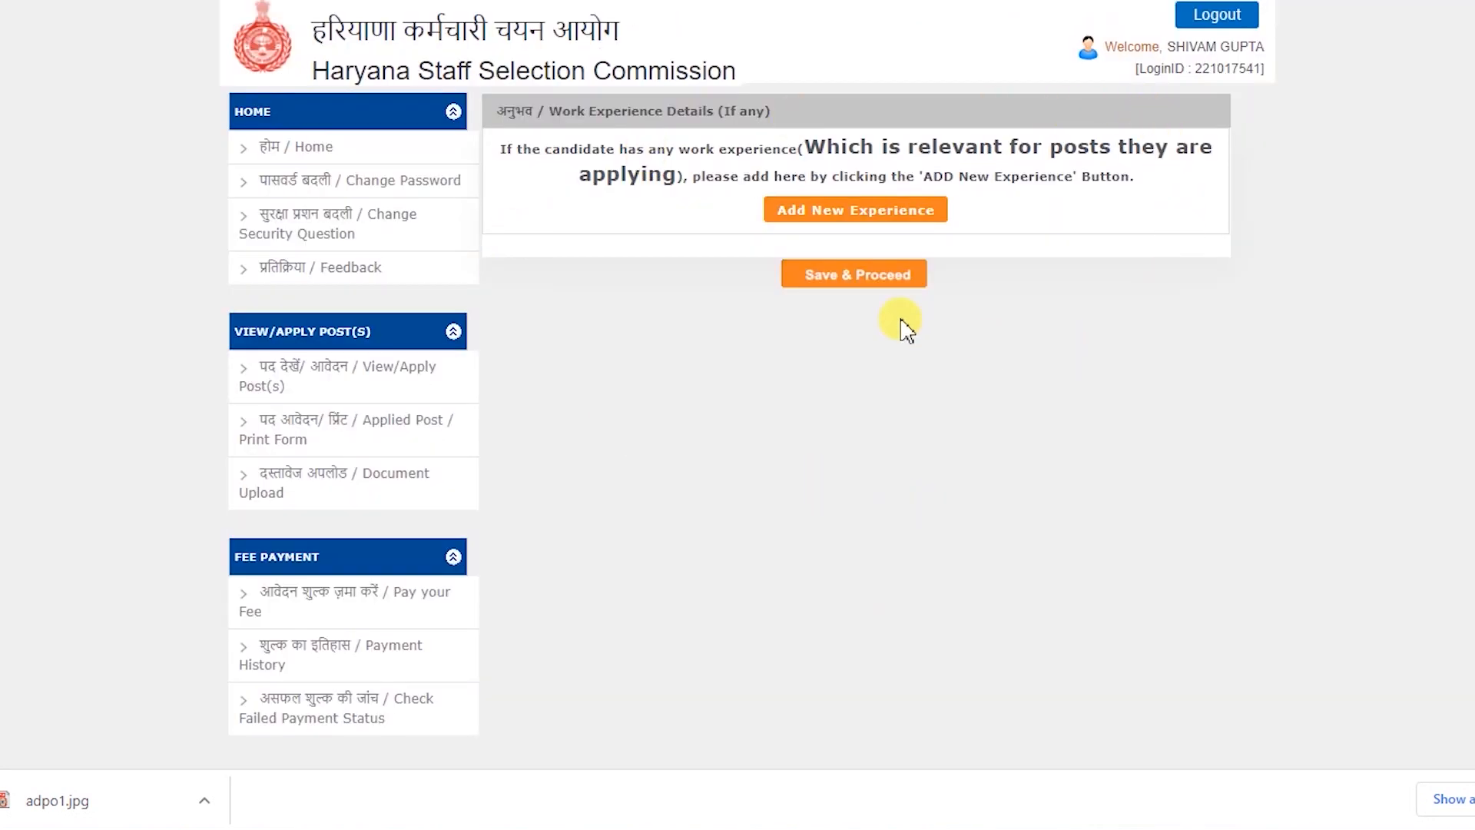
Step: Skip work experience and upload a document for the Class 10th qualification
{"action": "left_click", "coordinate": [853, 278]}
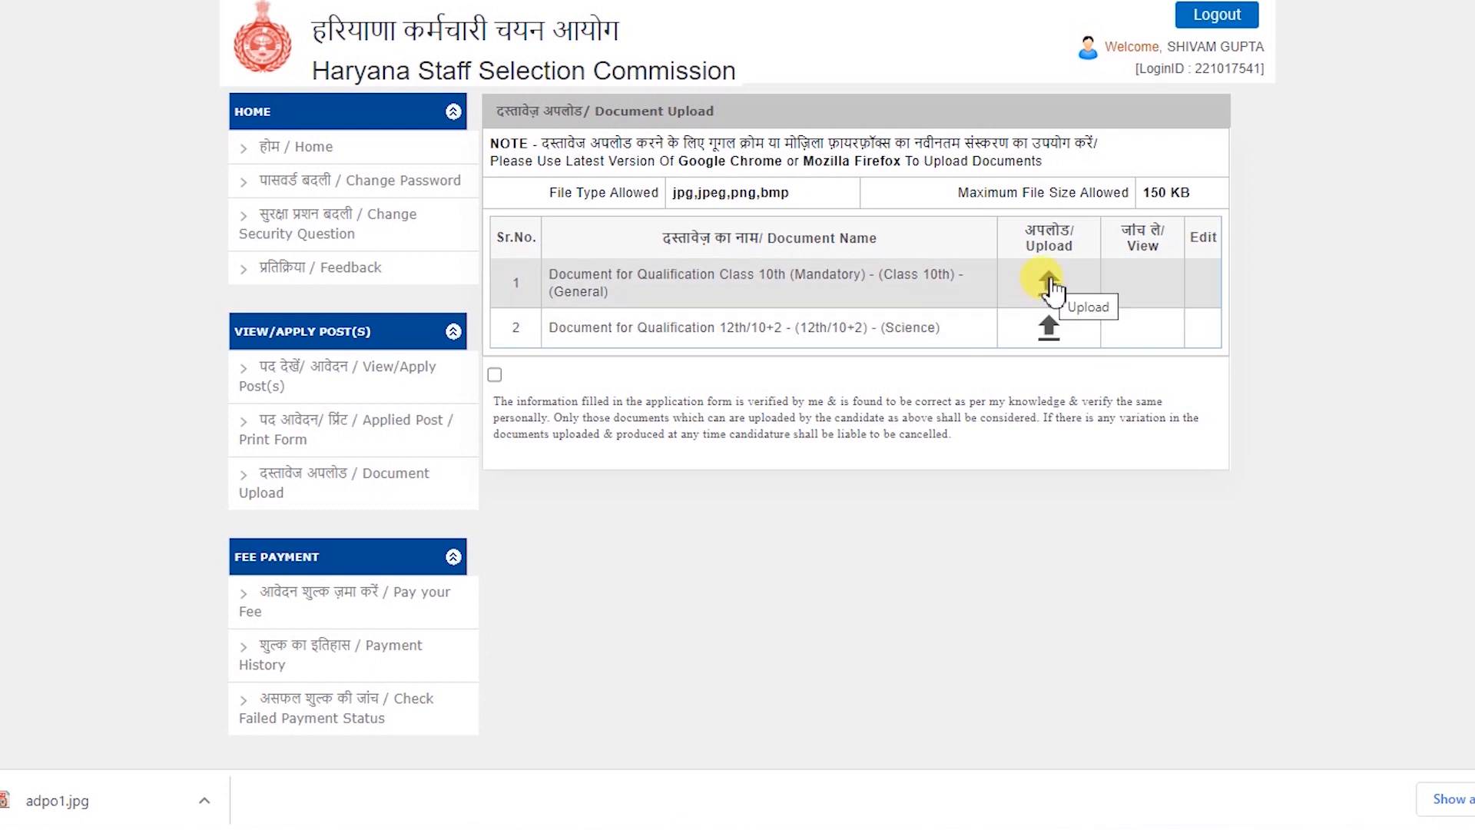
{"action": "left_click", "coordinate": [1049, 285]}
{"action": "left_click", "coordinate": [846, 369]}
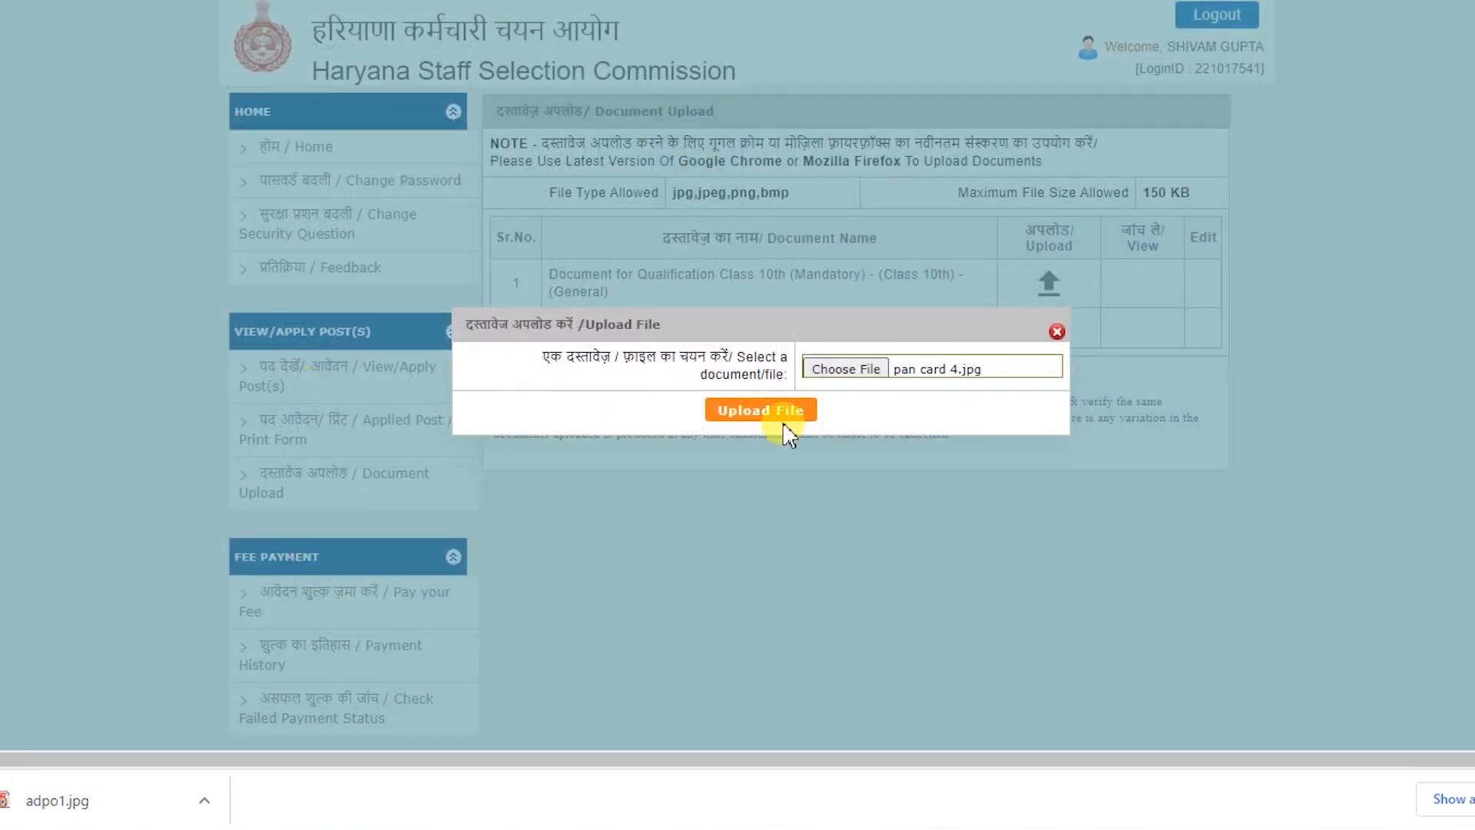
{"action": "left_click", "coordinate": [777, 425]}
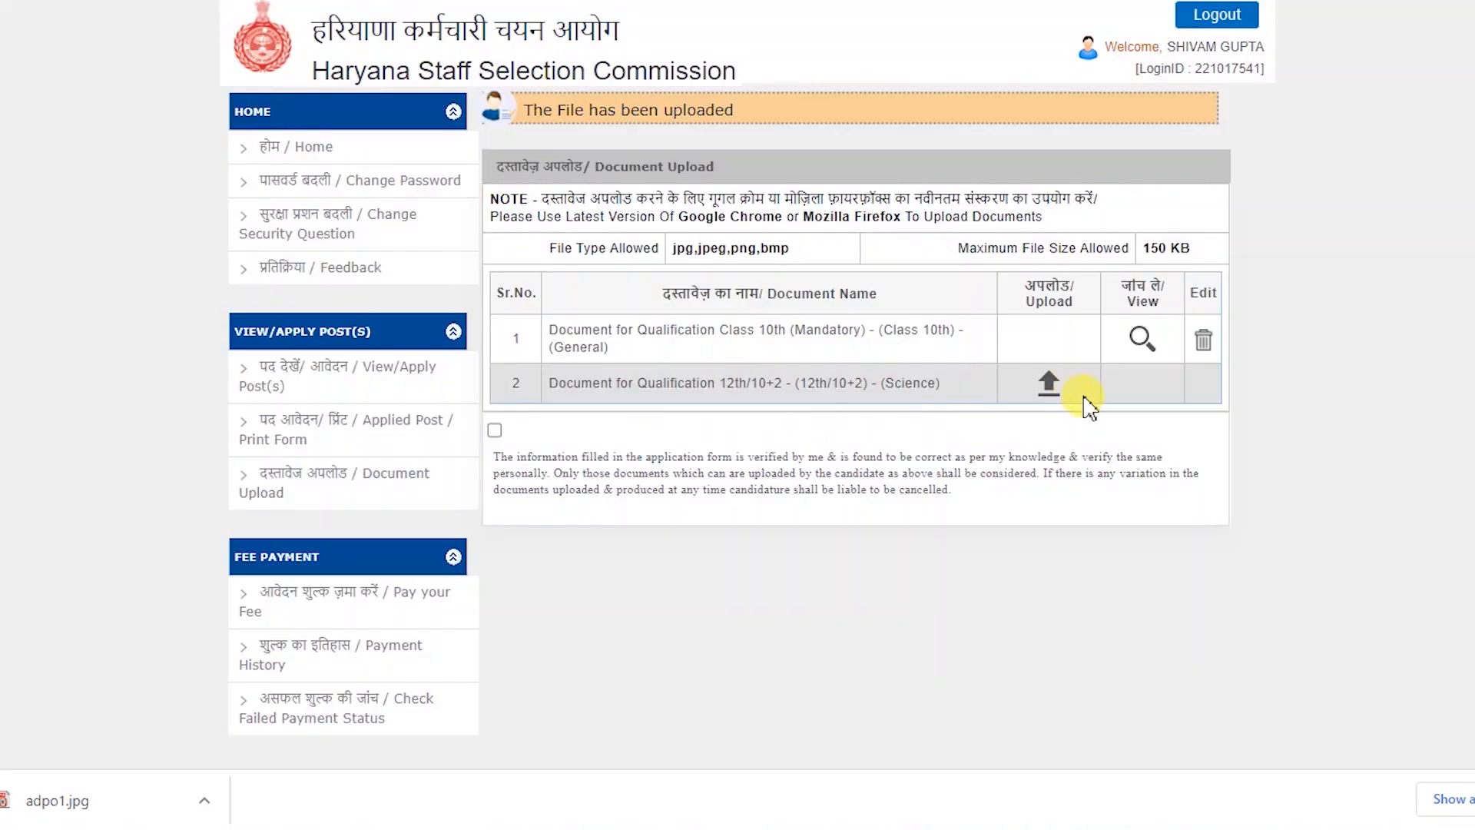
Step: Upload pan card 4.jpg for the 12th/10+2 qualification, accept the declaration, and proceed
{"action": "left_click", "coordinate": [1079, 390]}
{"action": "left_click", "coordinate": [302, 395]}
{"action": "double_click", "coordinate": [316, 427]}
{"action": "left_click", "coordinate": [780, 423]}
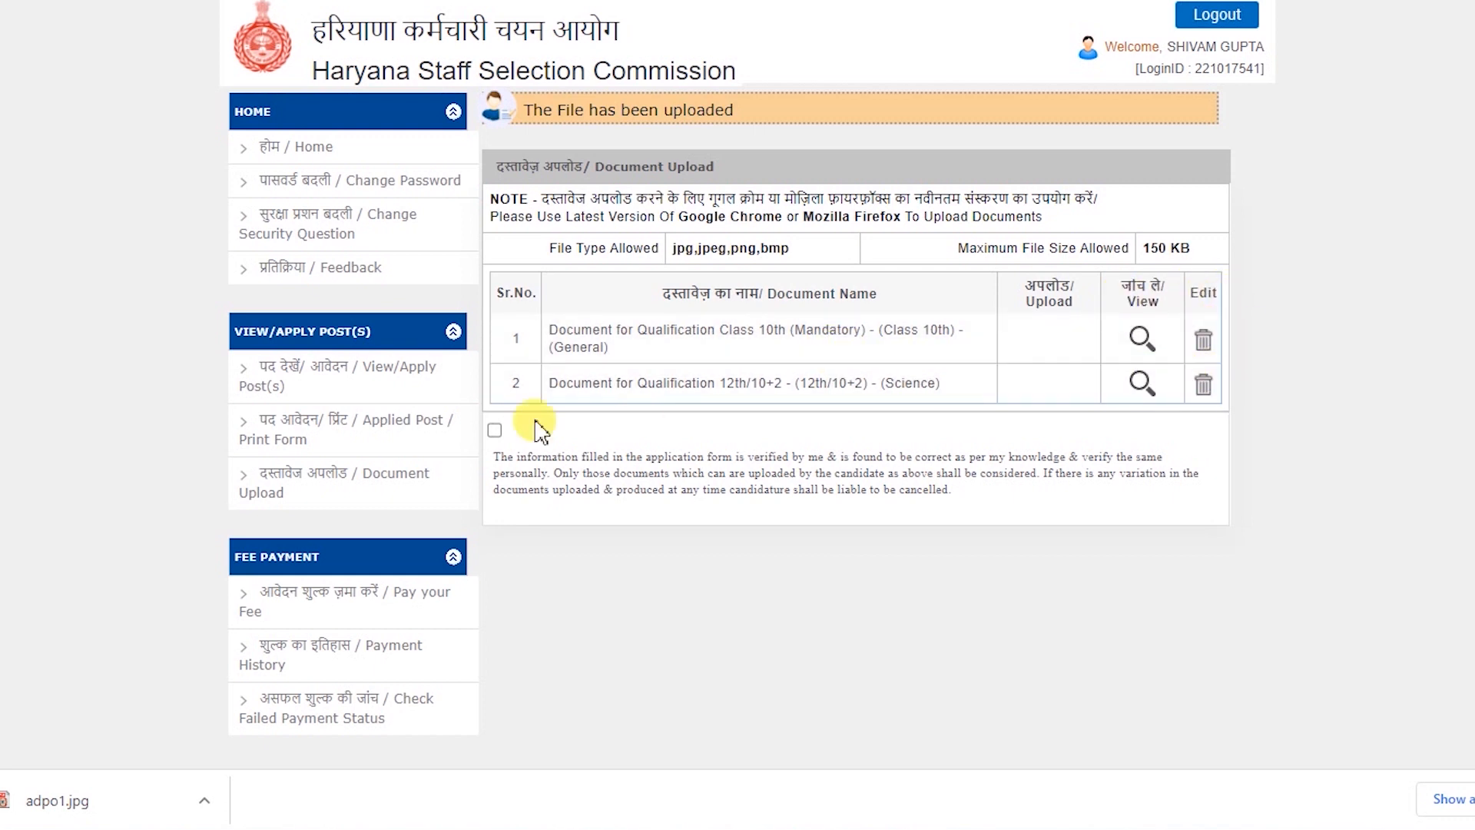
{"action": "left_click", "coordinate": [494, 430]}
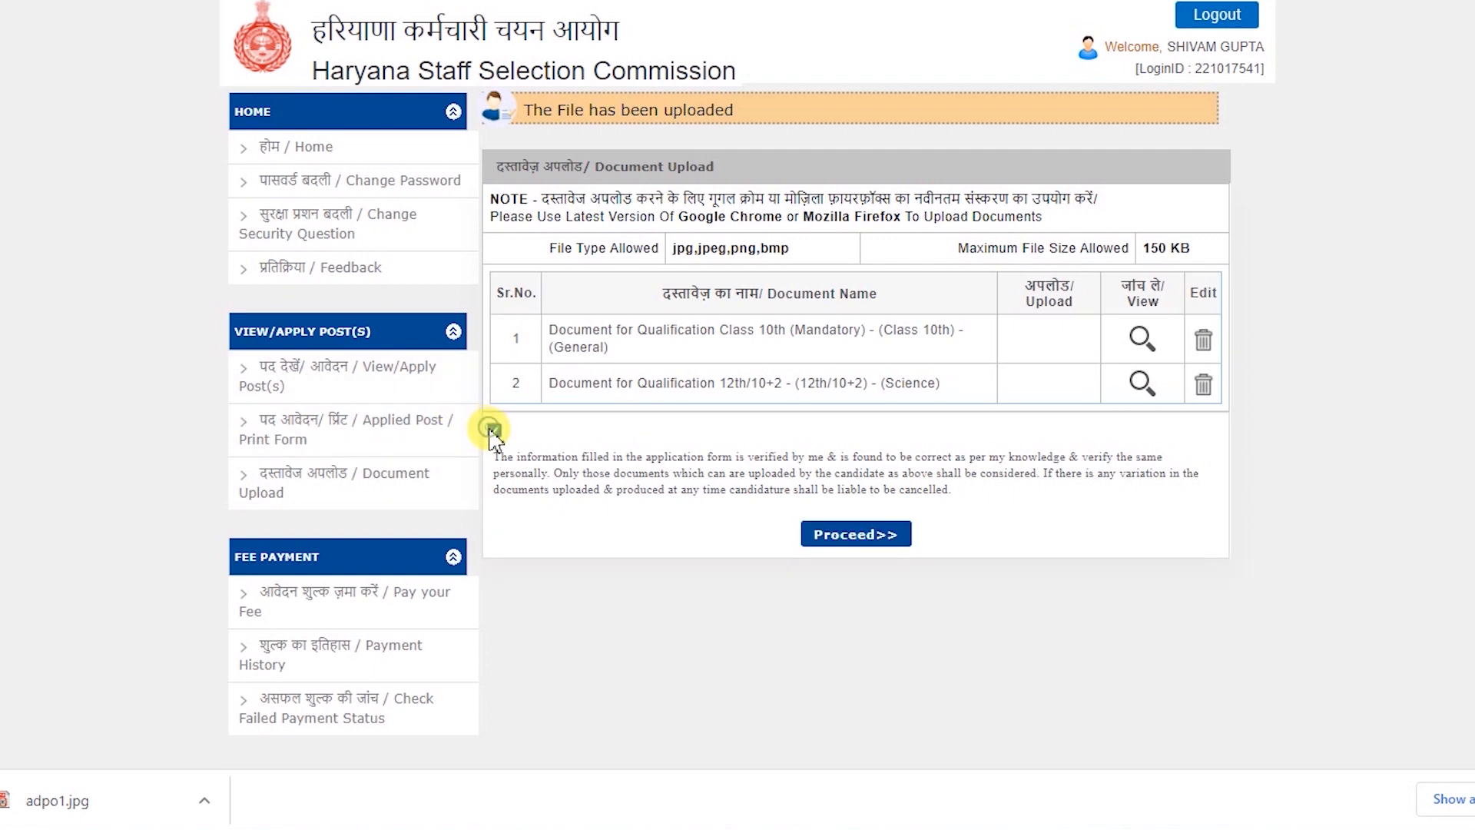
{"action": "left_click", "coordinate": [859, 551]}
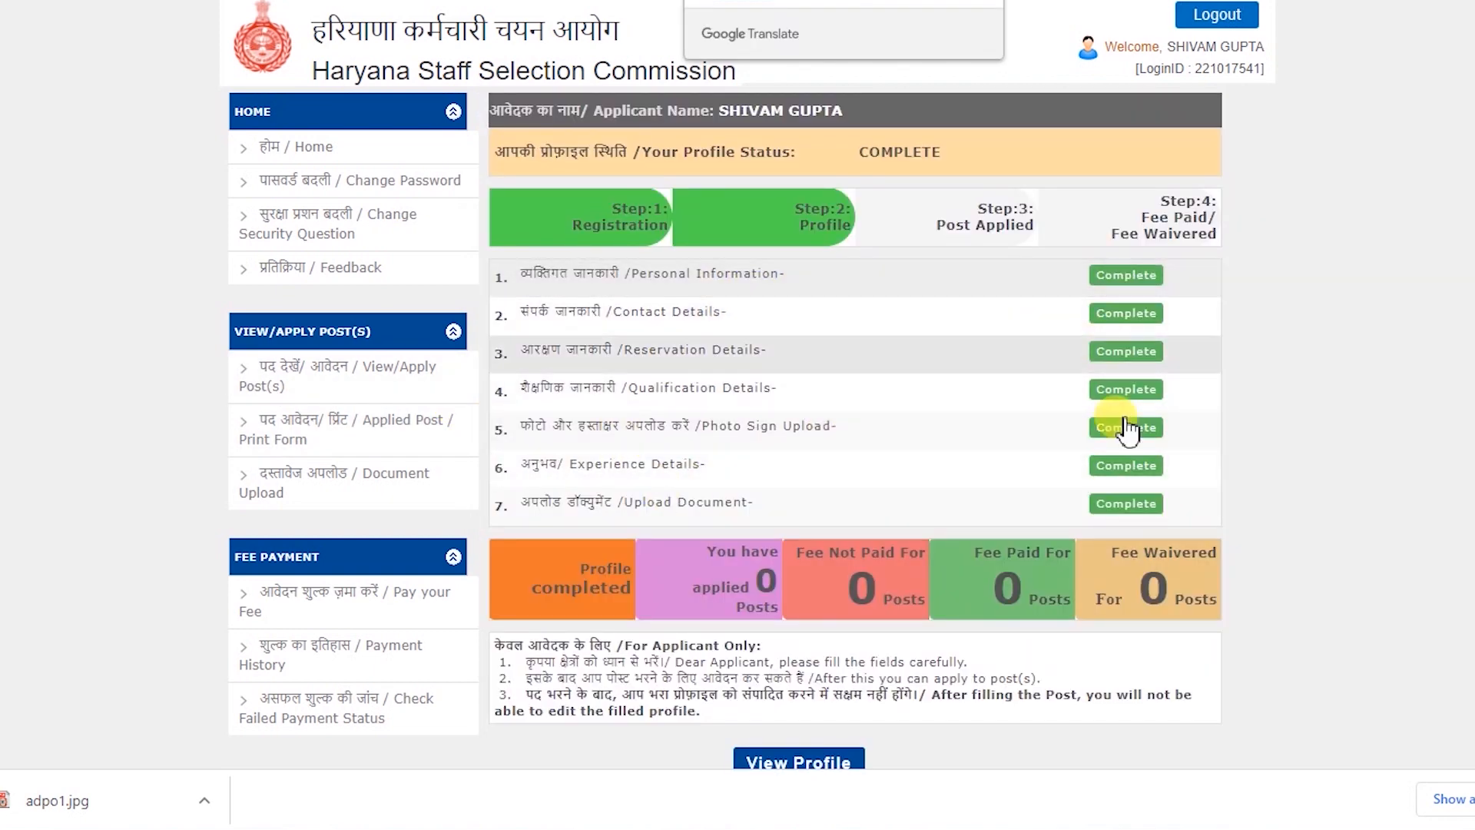
Step: Confirm with Yes that you filled the application form yourself, then open the profile print preview
{"action": "scroll", "coordinate": [1070, 530], "scroll_direction": "down", "scroll_amount": 2}
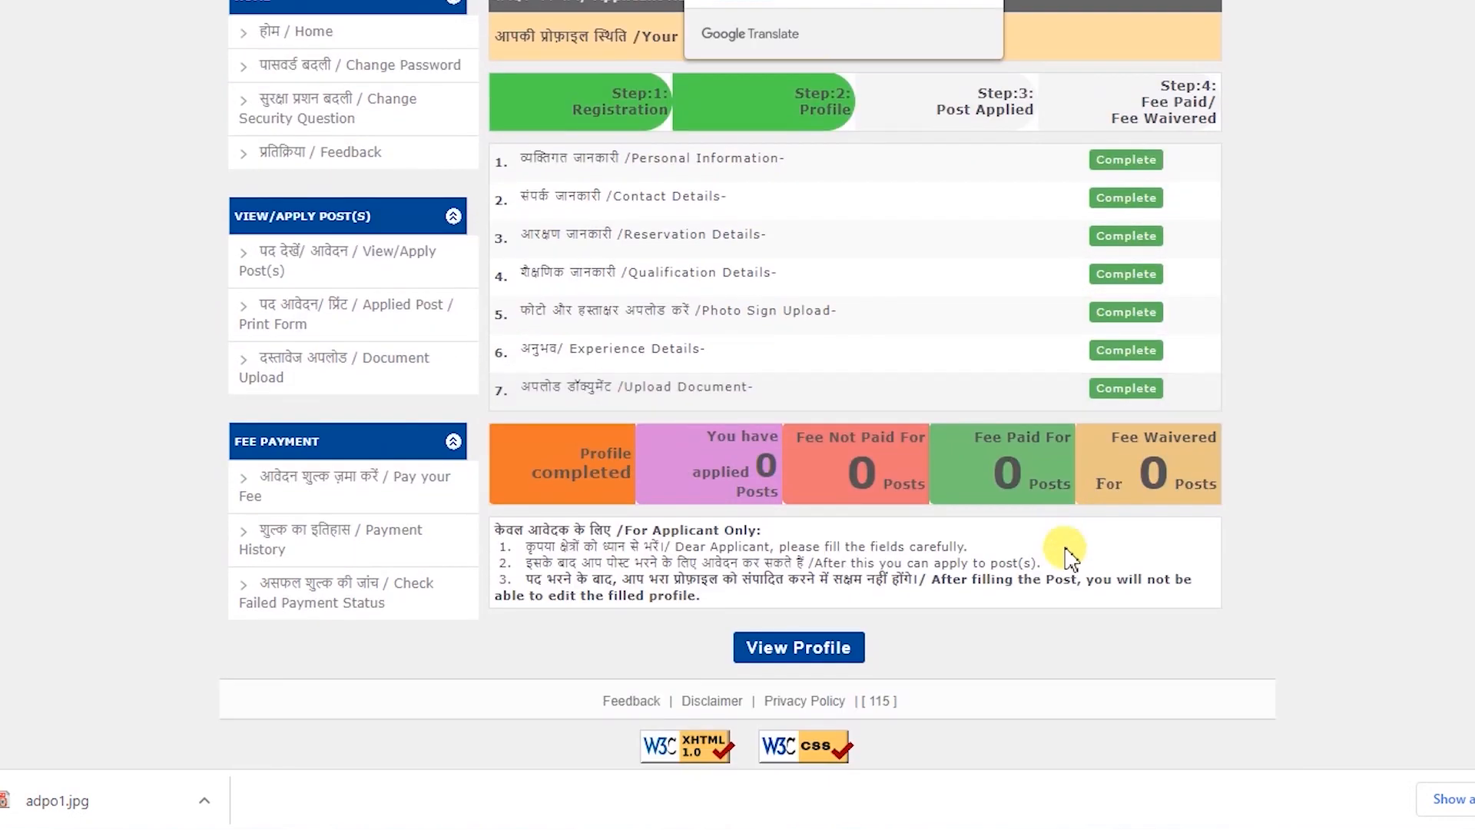
{"action": "left_click", "coordinate": [799, 649]}
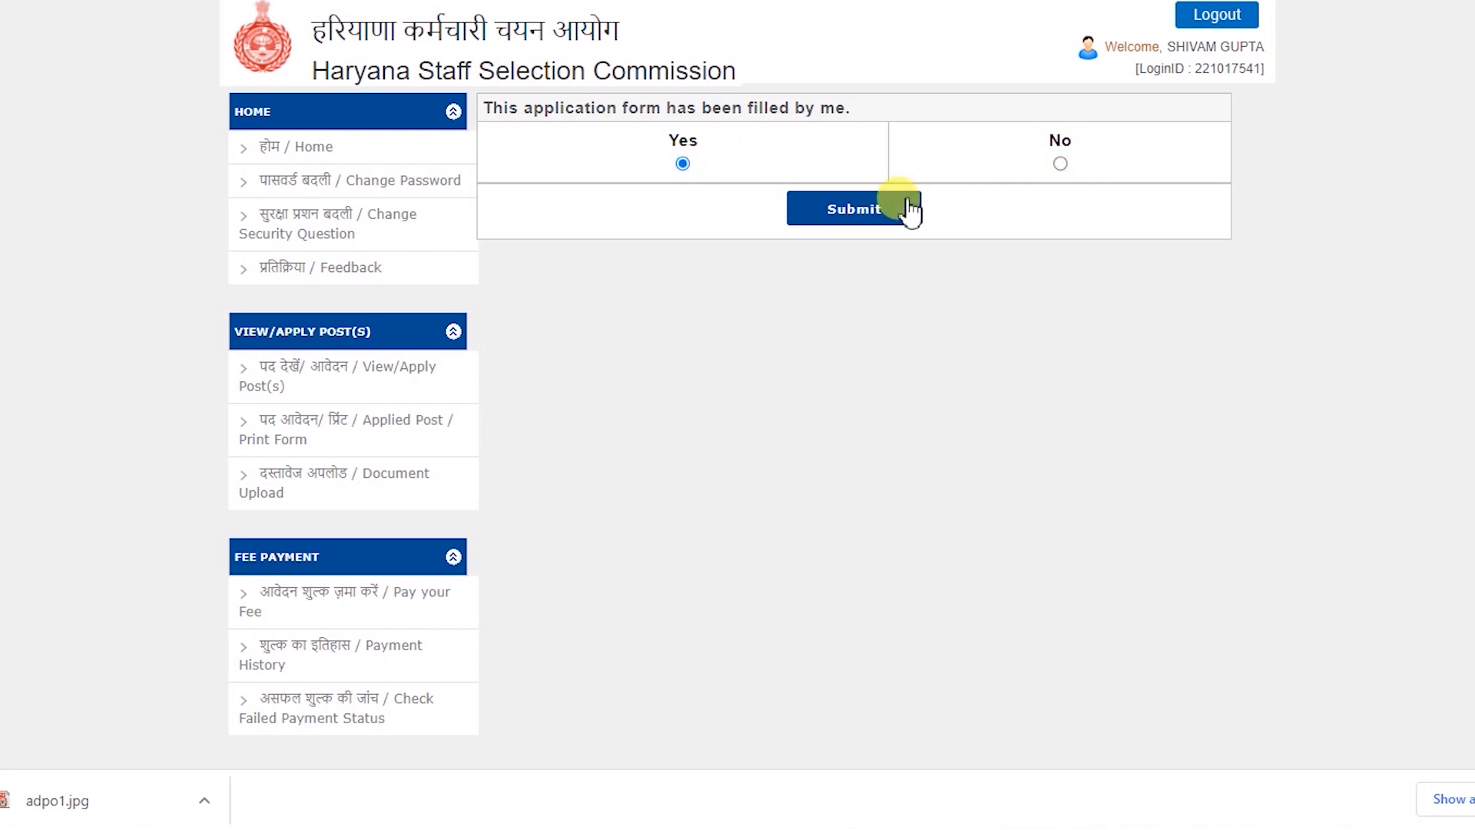
{"action": "left_click", "coordinate": [865, 214]}
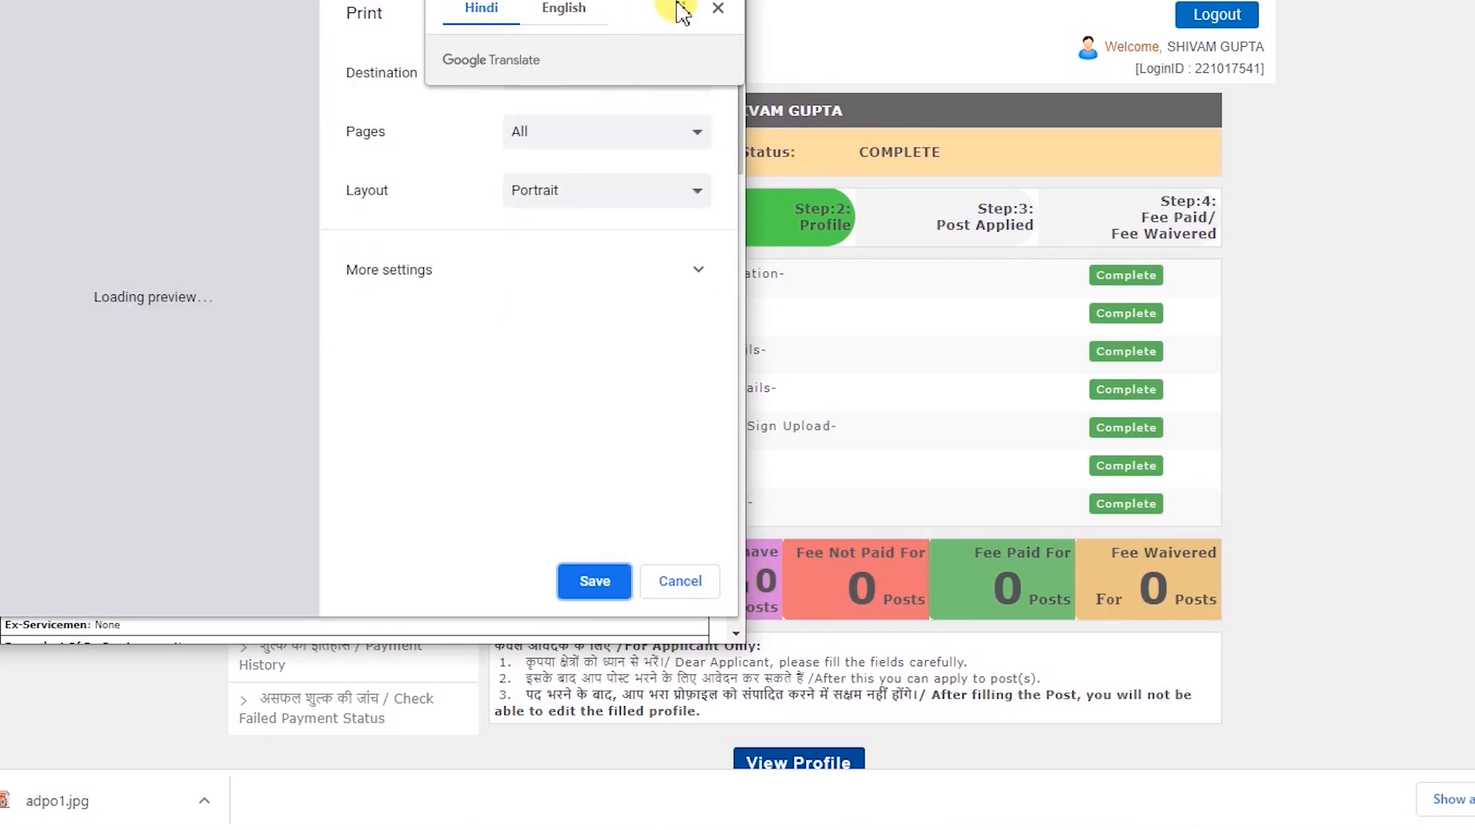
{"action": "left_click", "coordinate": [716, 9]}
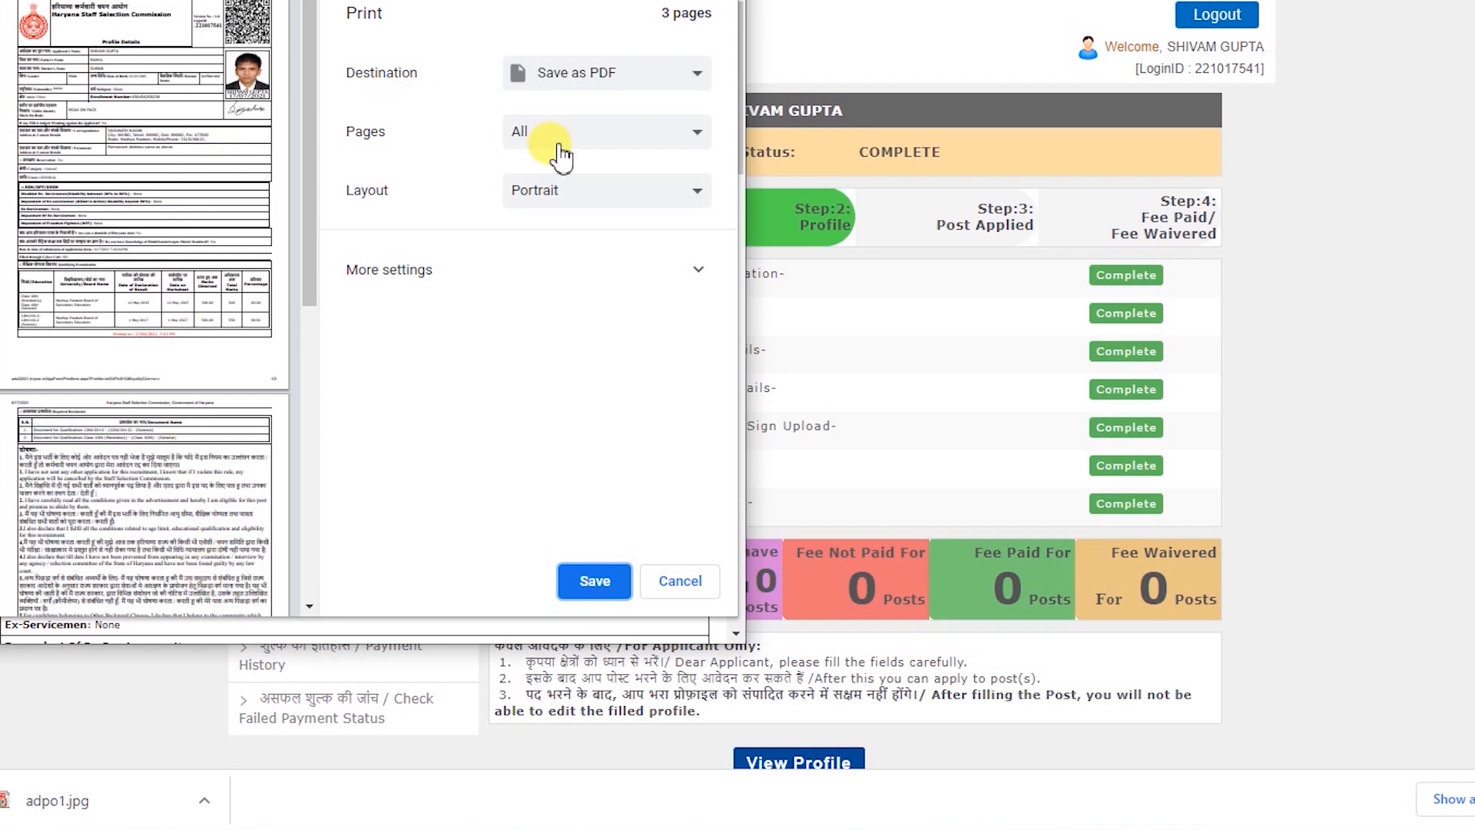
{"action": "left_click", "coordinate": [599, 580]}
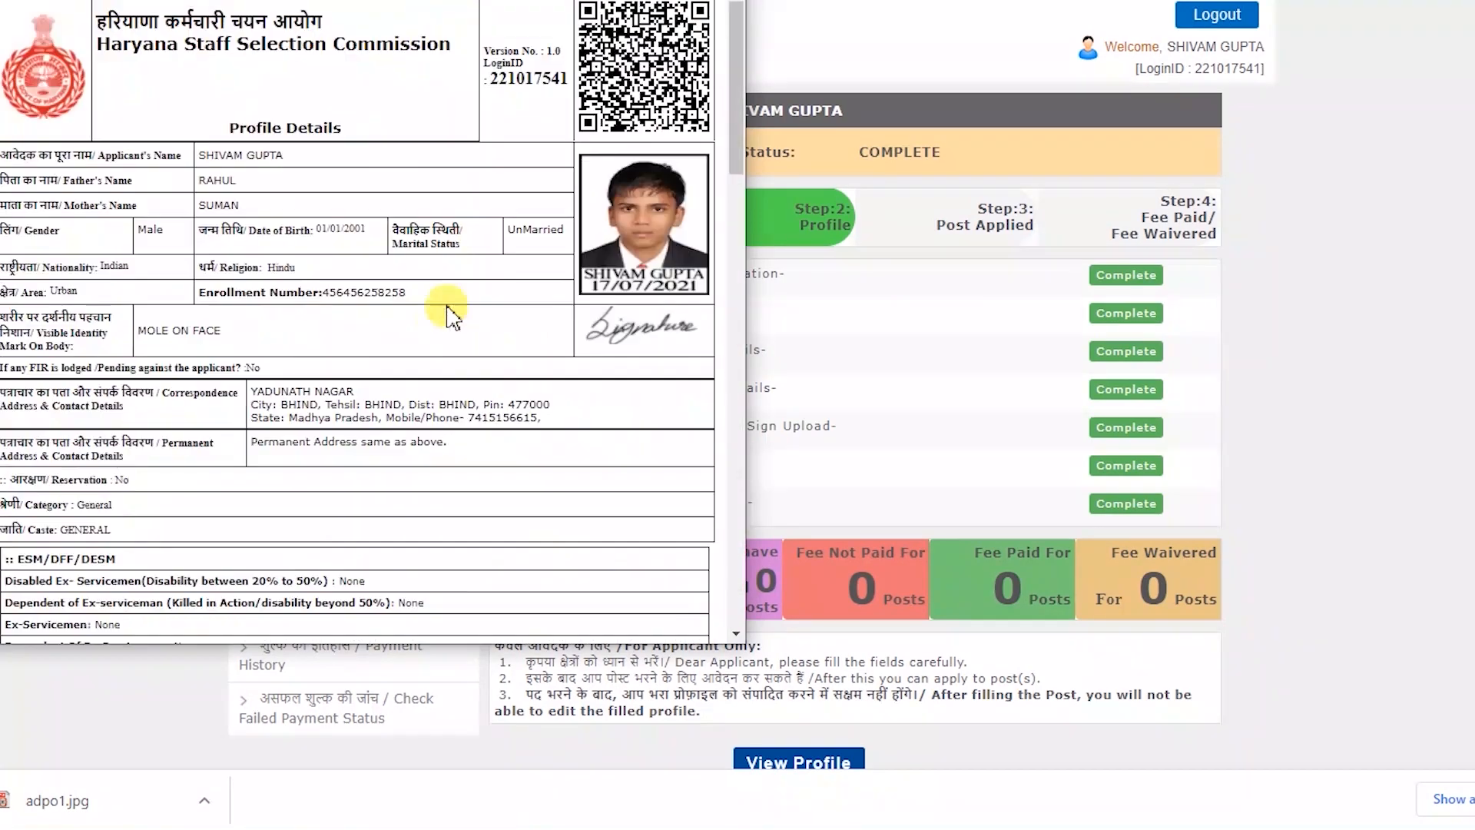
Step: Scroll through the completed profile document, close it and reopen it
{"action": "scroll", "coordinate": [536, 353], "scroll_direction": "down", "scroll_amount": 7}
{"action": "scroll", "coordinate": [537, 361], "scroll_direction": "up", "scroll_amount": 7}
{"action": "left_click", "coordinate": [726, 1]}
{"action": "scroll", "coordinate": [776, 384], "scroll_direction": "down", "scroll_amount": 3}
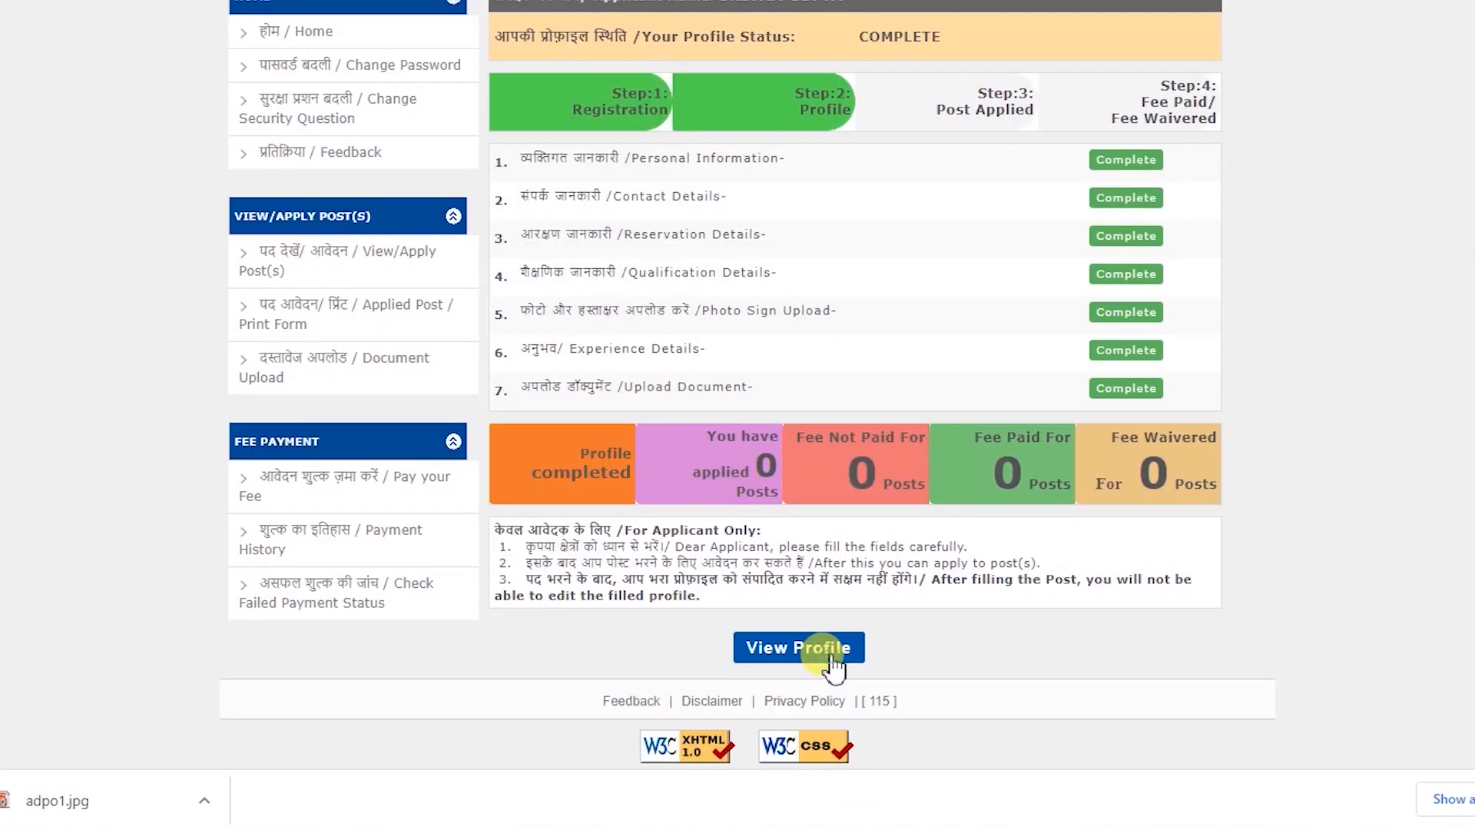
{"action": "left_click", "coordinate": [829, 660]}
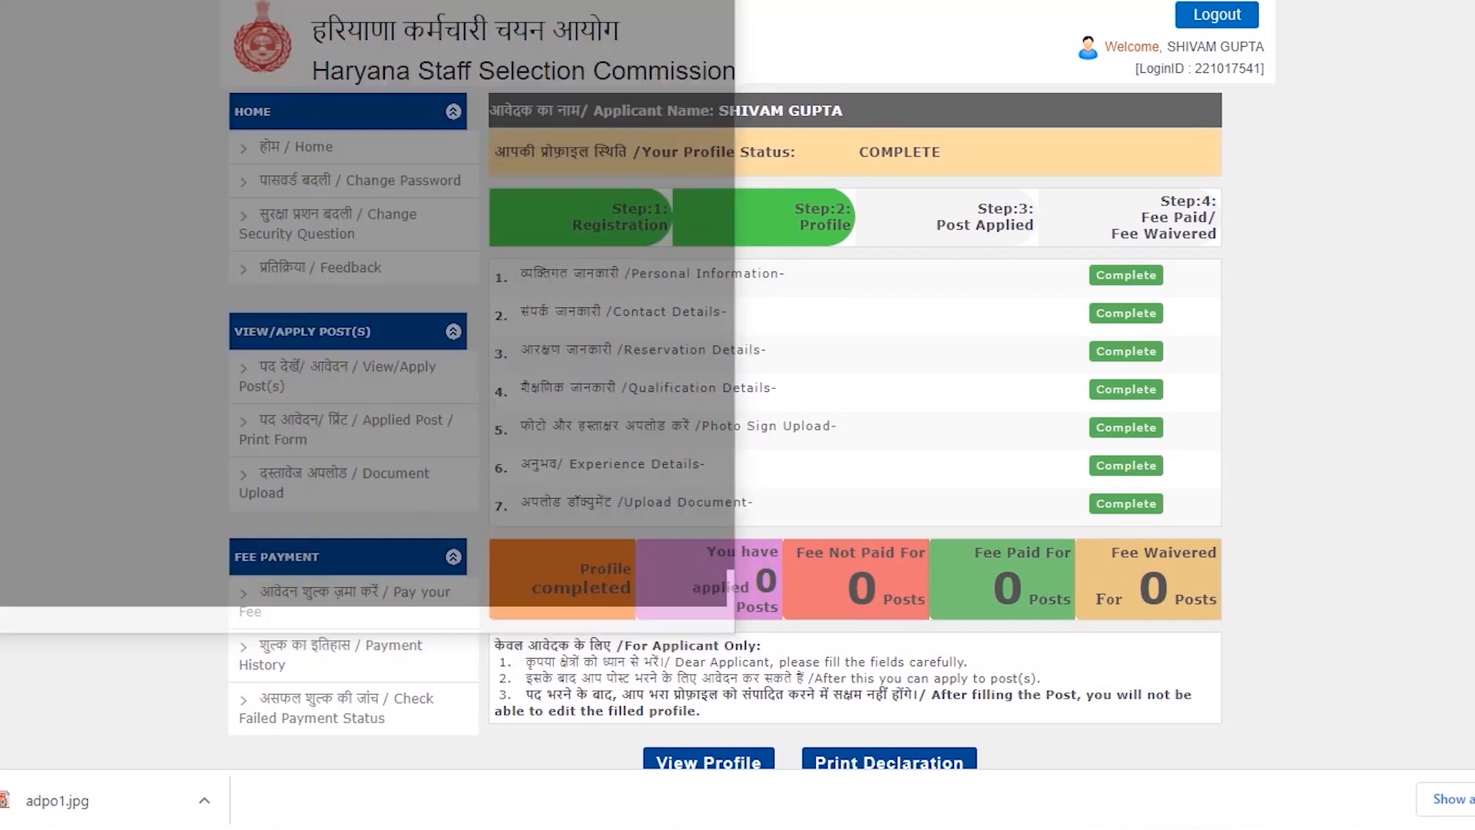
{"action": "scroll", "coordinate": [817, 438], "scroll_direction": "down", "scroll_amount": 3}
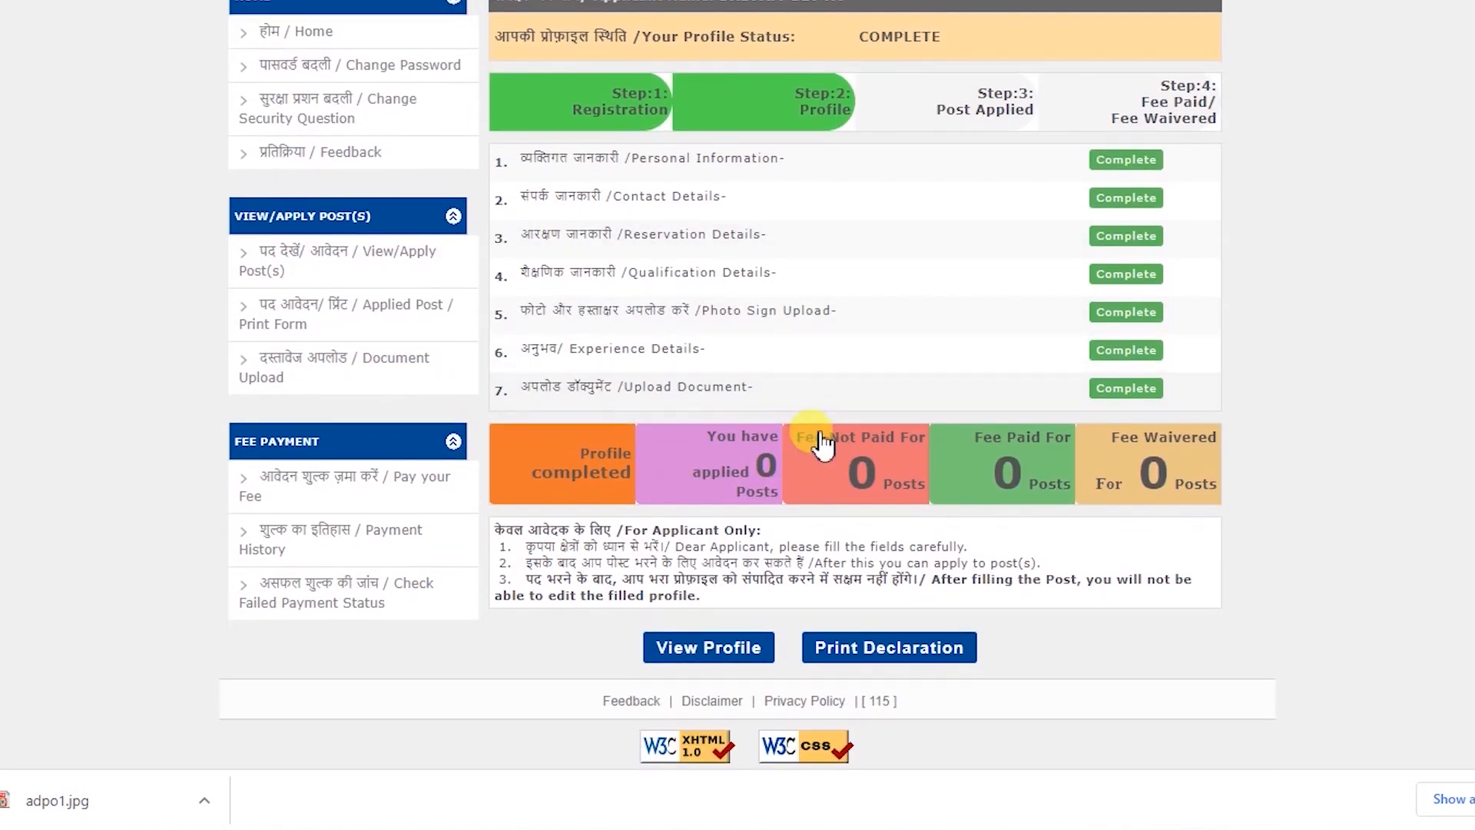
Step: Open the printable declaration and close its print preview
{"action": "left_click", "coordinate": [912, 653]}
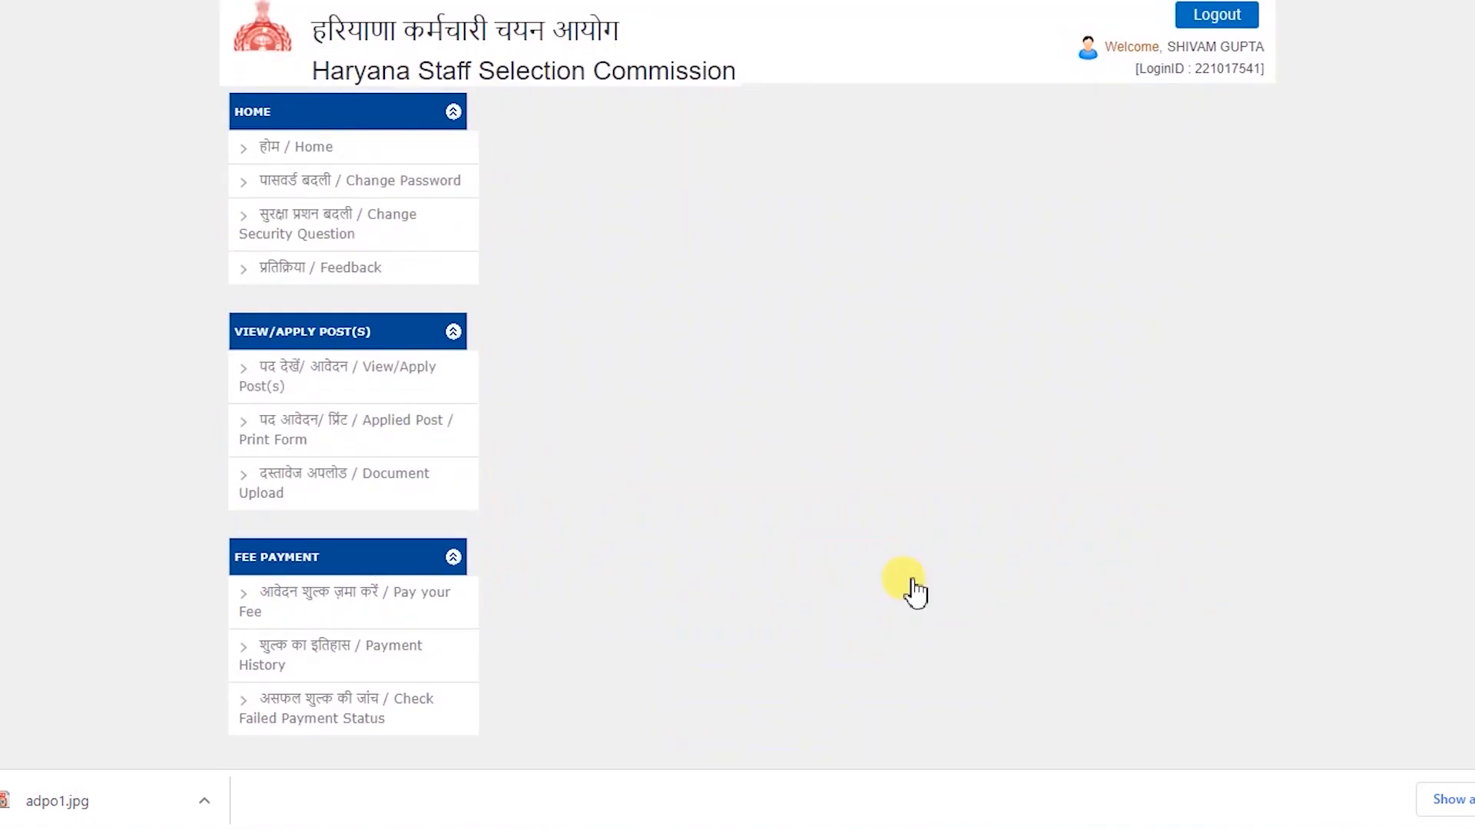
{"action": "left_click", "coordinate": [719, 15]}
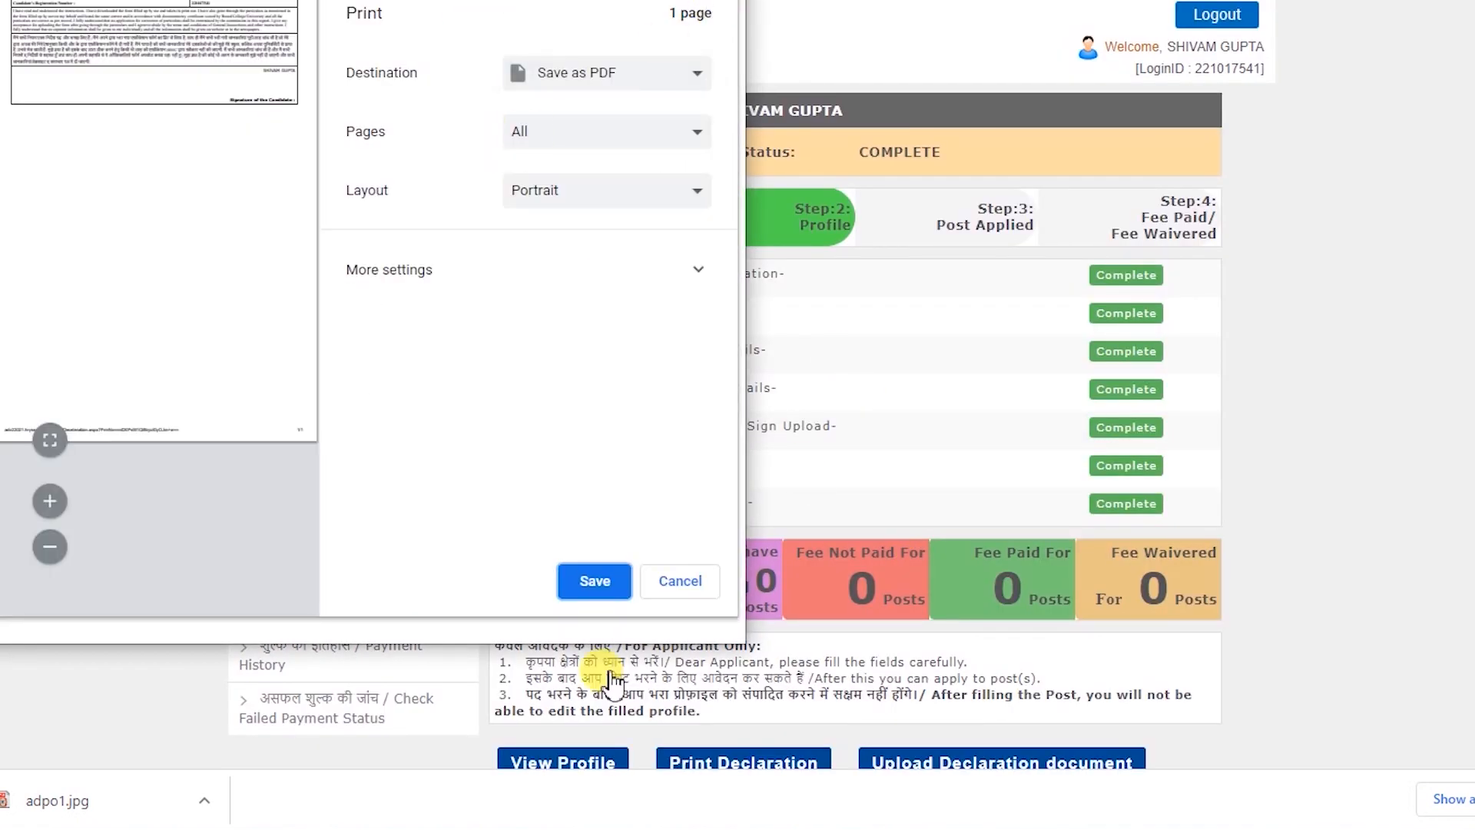
{"action": "left_click", "coordinate": [680, 581]}
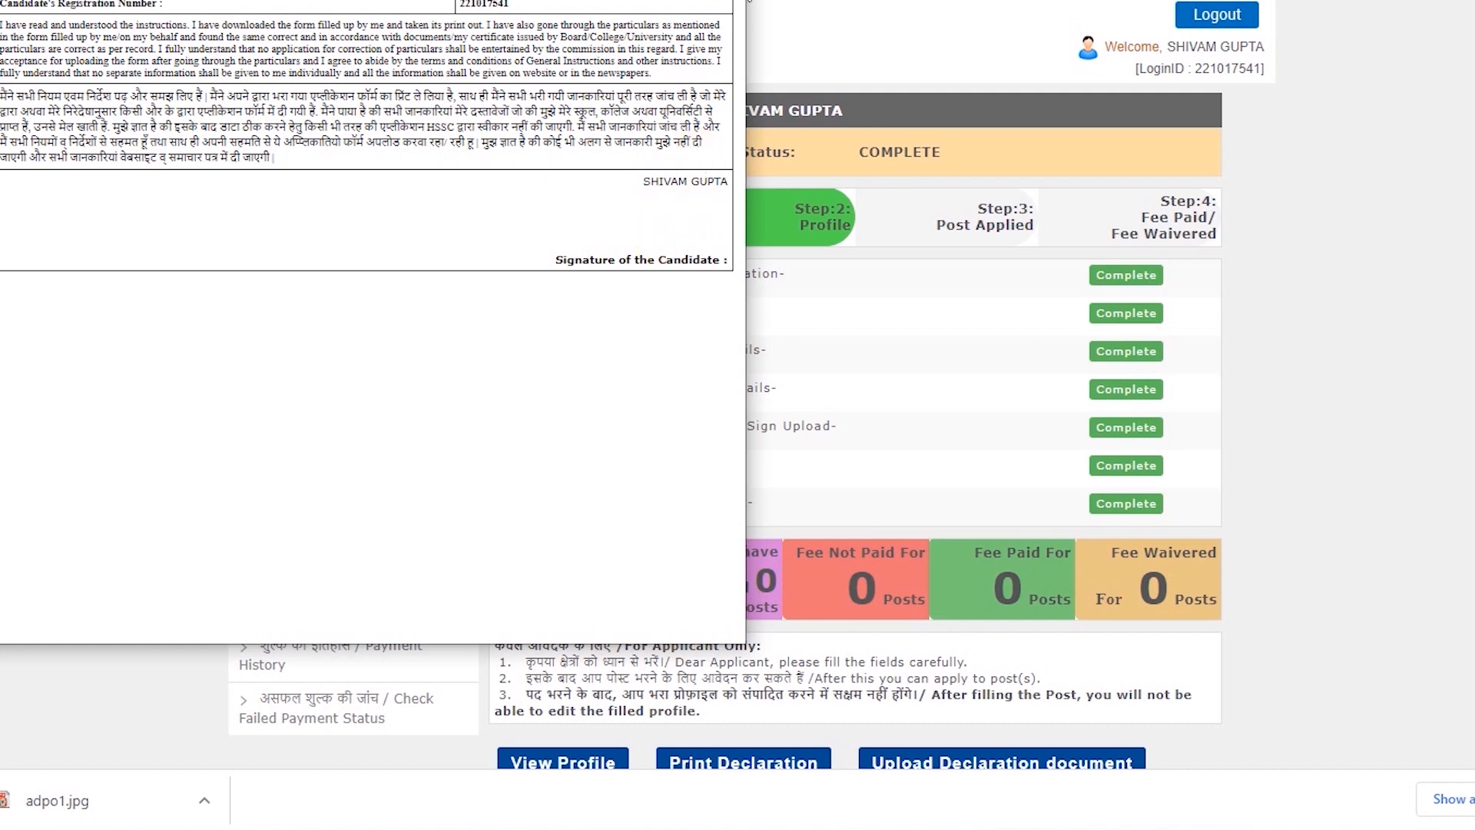
{"action": "scroll", "coordinate": [1076, 655], "scroll_direction": "down", "scroll_amount": 2}
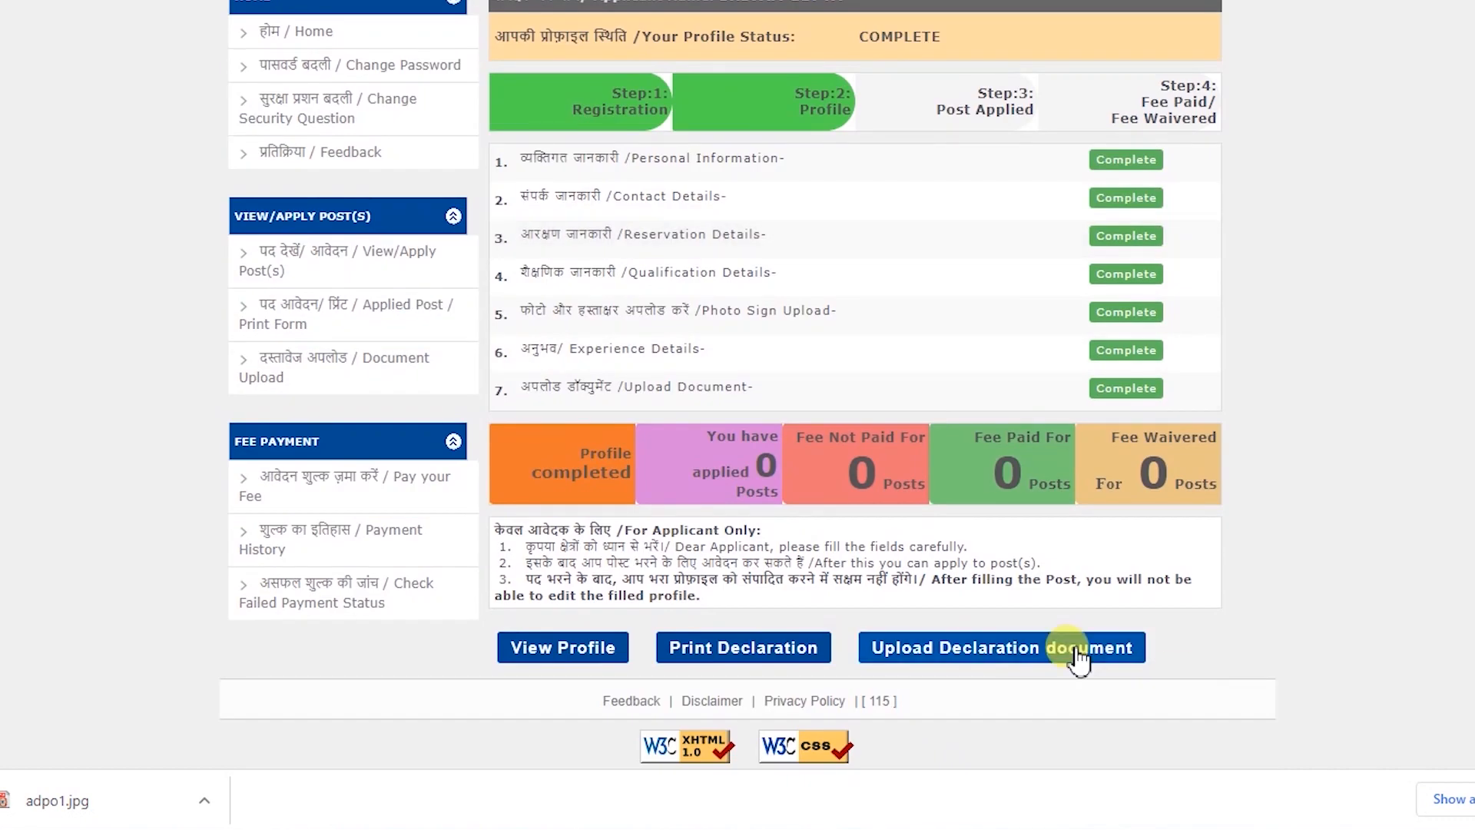
Step: Upload 'pan card 4.jpg' as the declaration certificate document
{"action": "left_click", "coordinate": [1008, 647]}
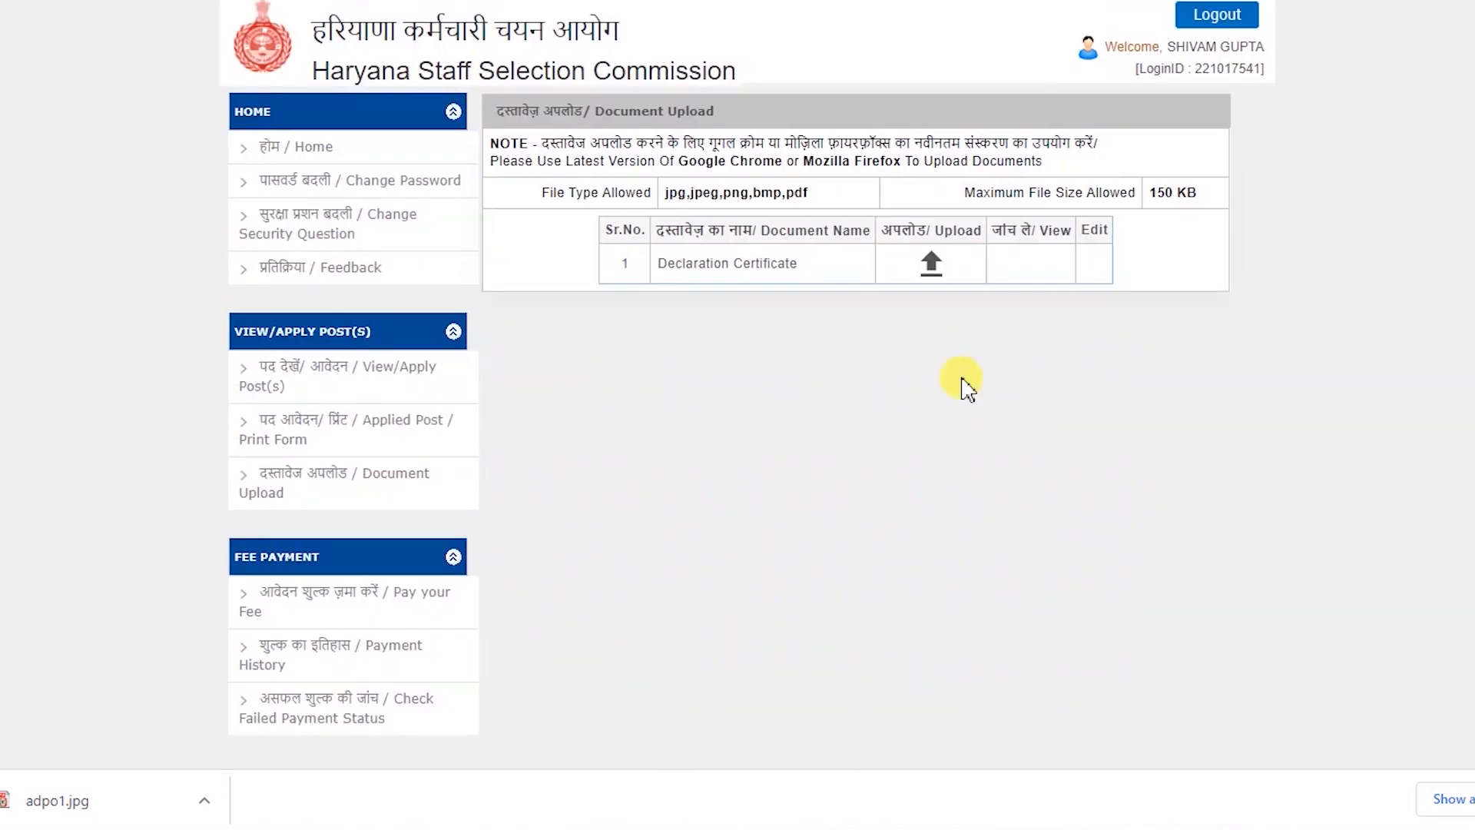
{"action": "left_click", "coordinate": [931, 264]}
{"action": "left_click", "coordinate": [846, 369]}
{"action": "left_click", "coordinate": [227, 303]}
{"action": "left_click", "coordinate": [1139, 597]}
{"action": "left_click", "coordinate": [738, 410]}
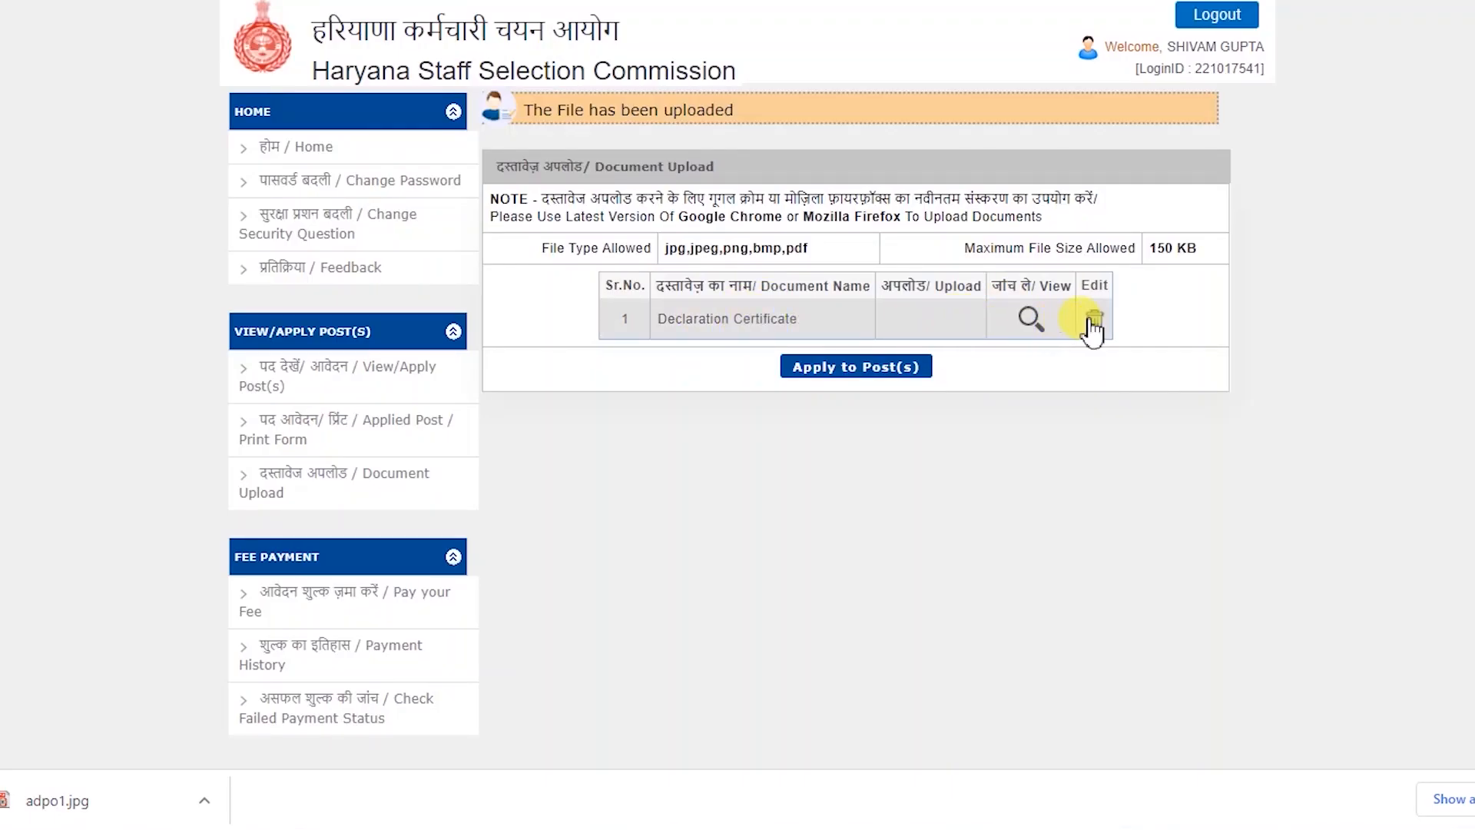
Step: Apply for the Male Constable Commando Wing post and accept the declaration
{"action": "left_click", "coordinate": [852, 369]}
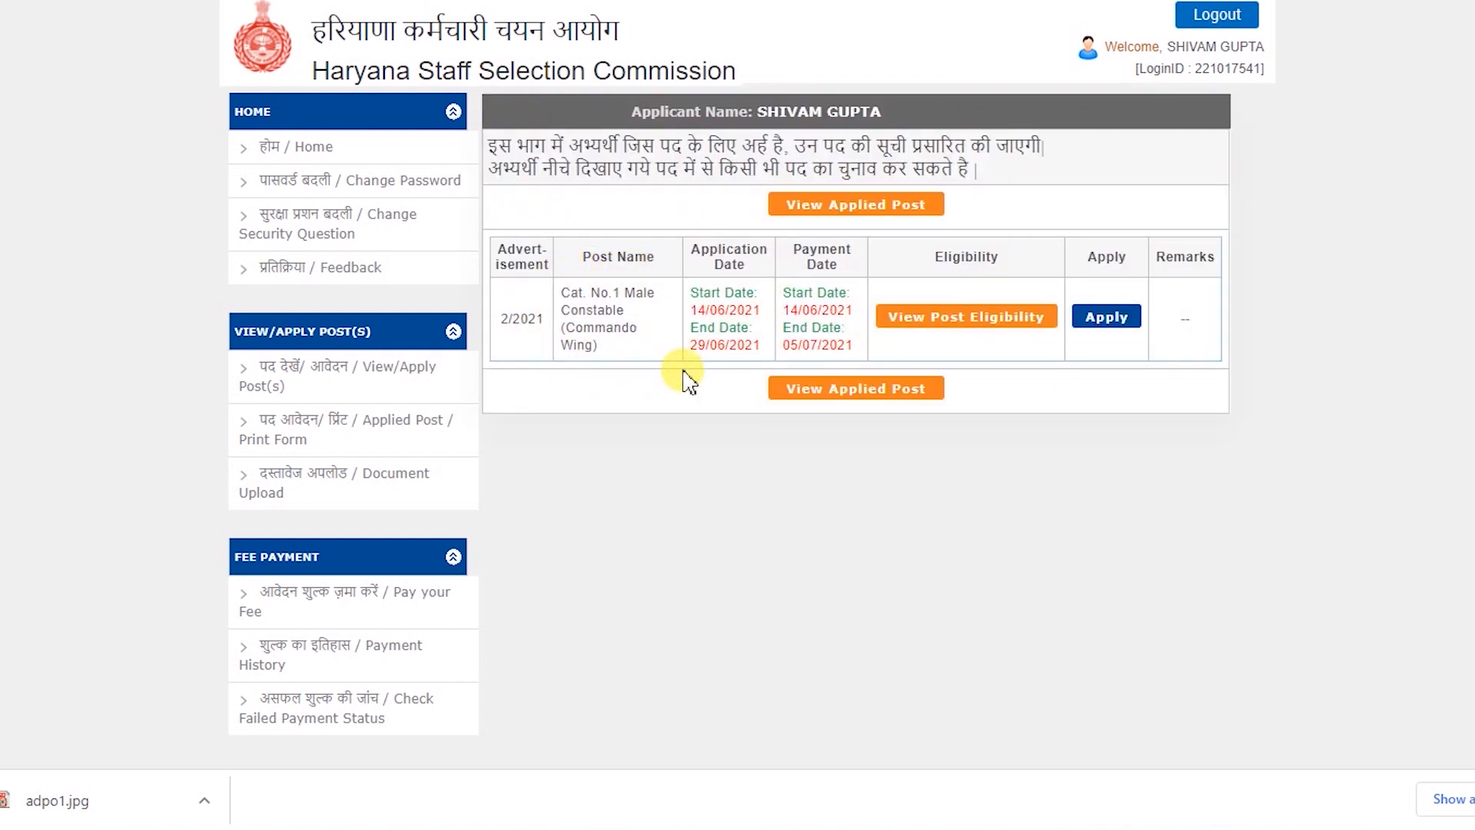
{"action": "left_click", "coordinate": [1127, 319]}
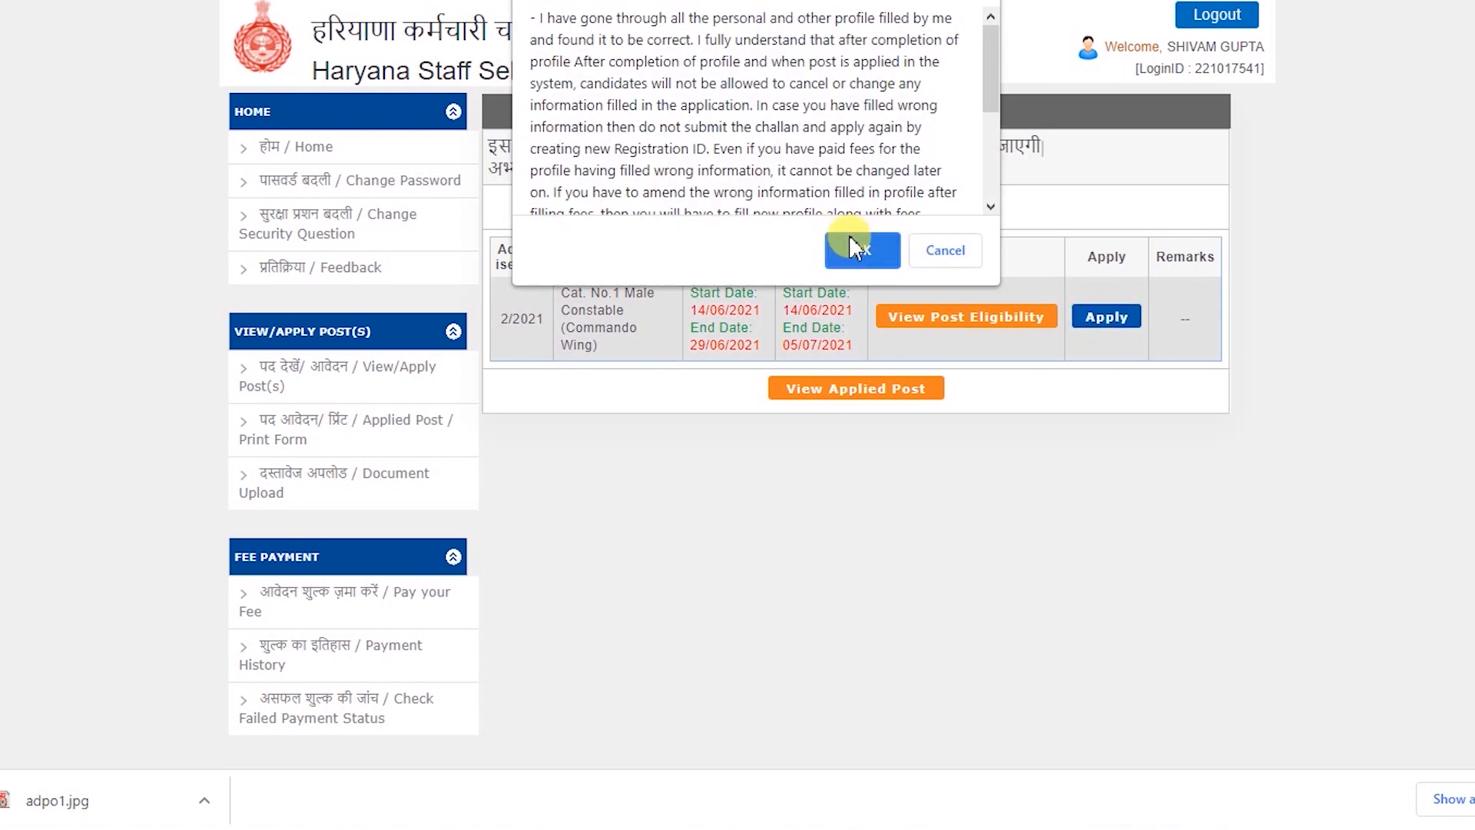
{"action": "left_click", "coordinate": [853, 244]}
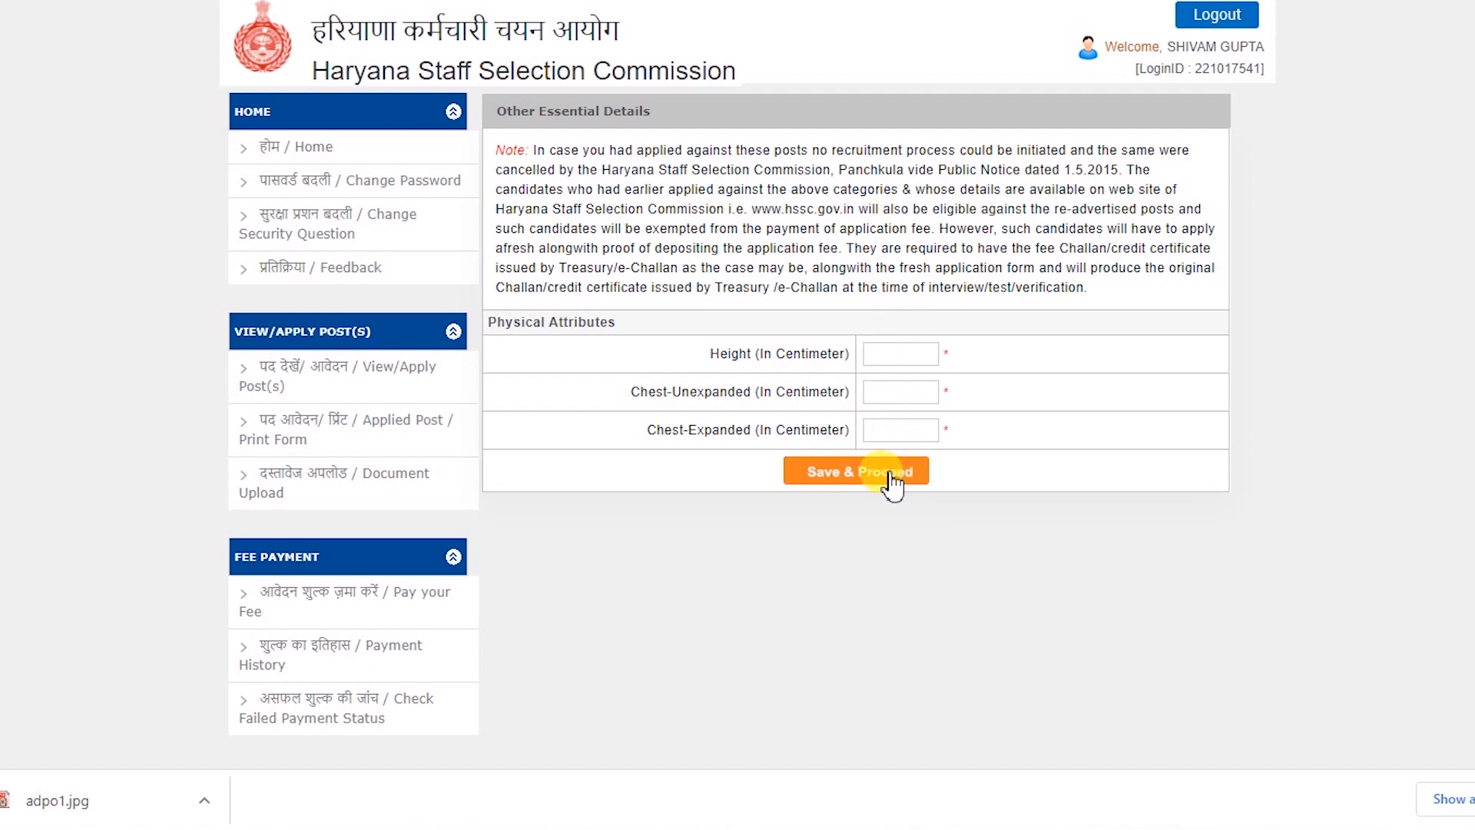
Step: Save physical measurements: height 172 cm, chest unexpanded 95, chest expanded 11
{"action": "left_click", "coordinate": [895, 355]}
{"action": "type", "text": "172"}
{"action": "key", "text": "Tab"}
{"action": "type", "text": "95"}
{"action": "key", "text": "Tab"}
{"action": "type", "text": "11"}
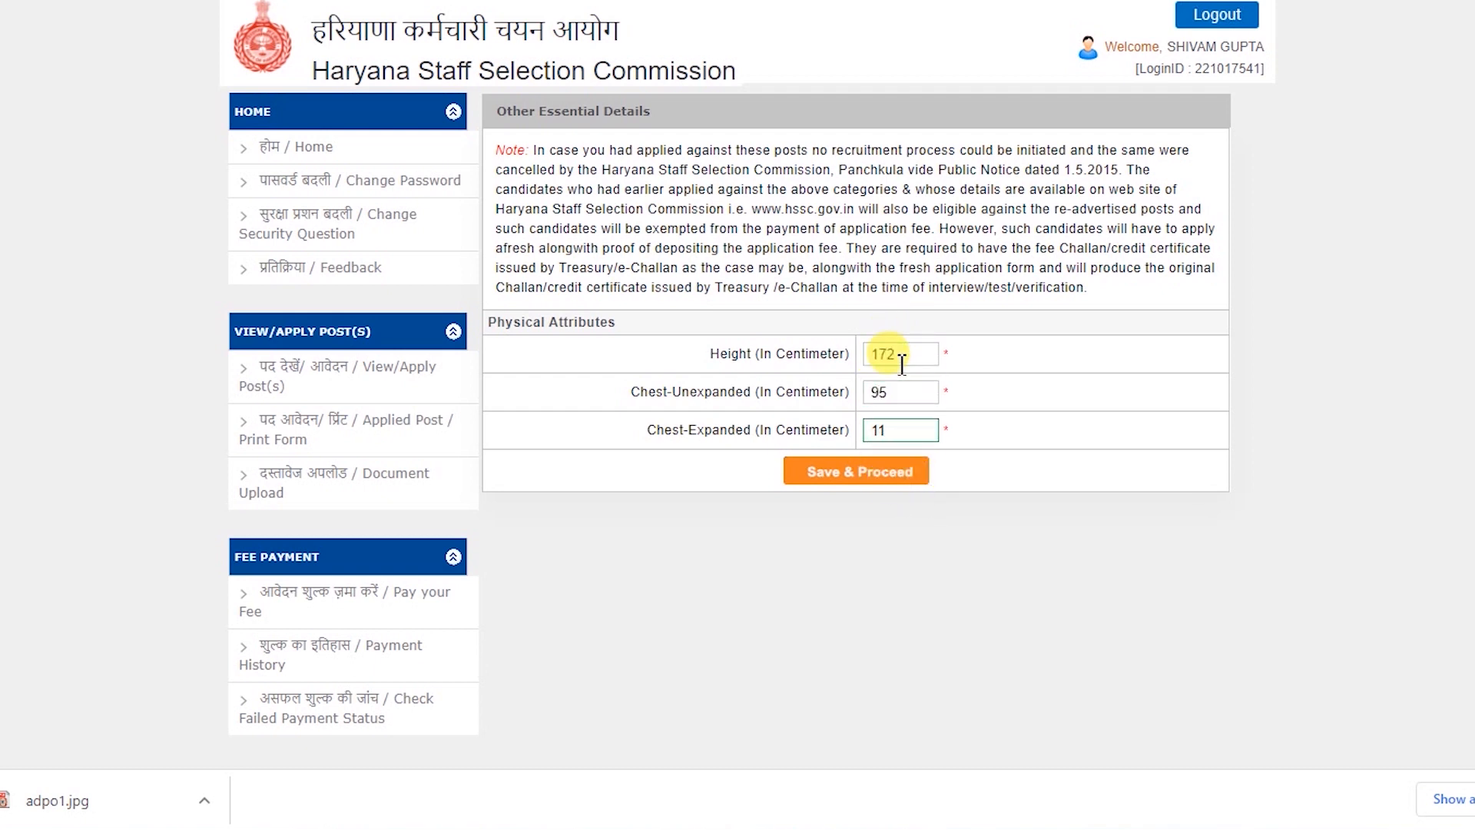
{"action": "left_click", "coordinate": [856, 471]}
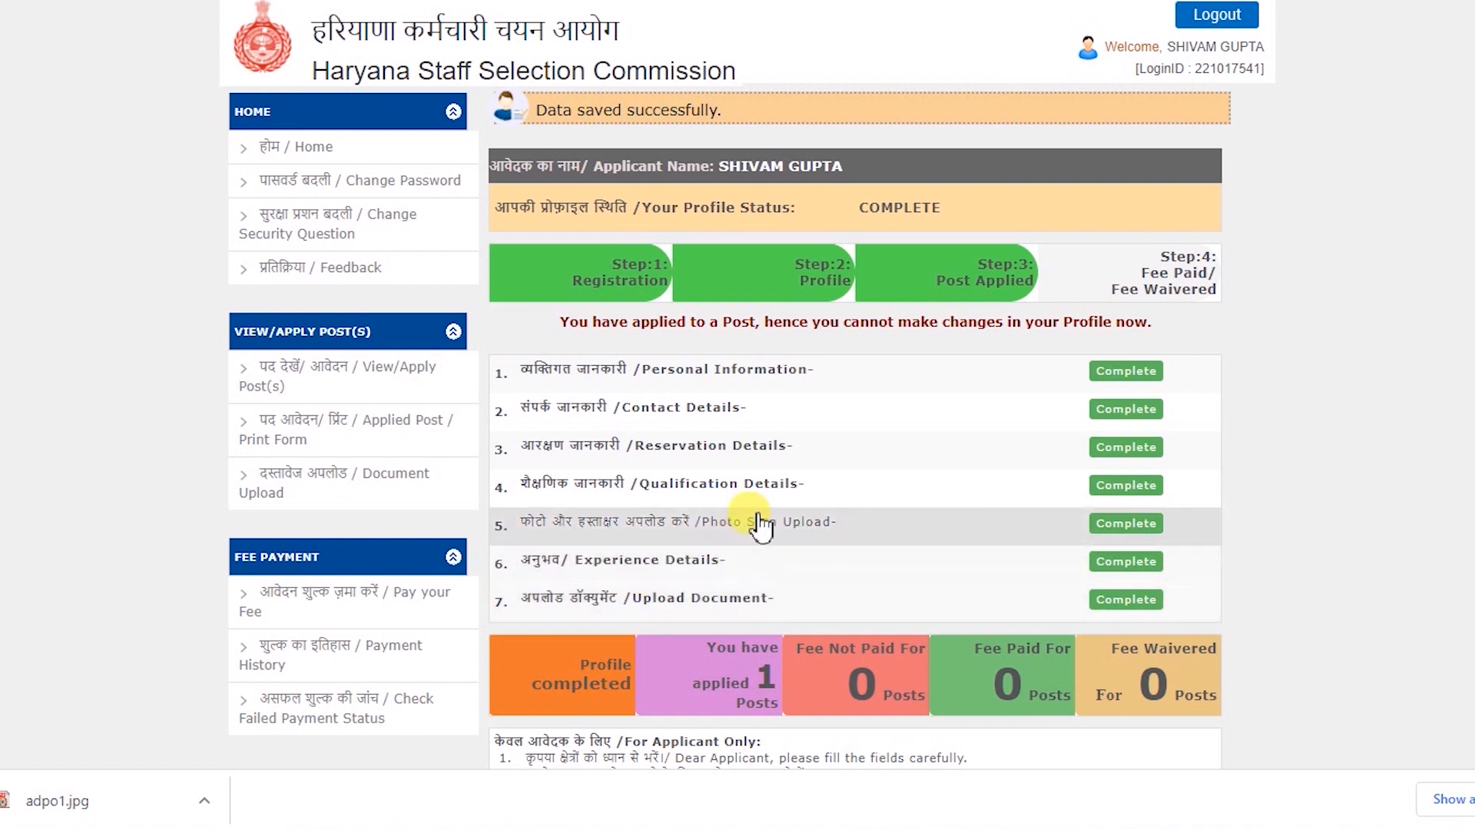
Step: Select the constable post in the Pay your Fee cart and proceed with the ₹100 payment
{"action": "left_click", "coordinate": [382, 607]}
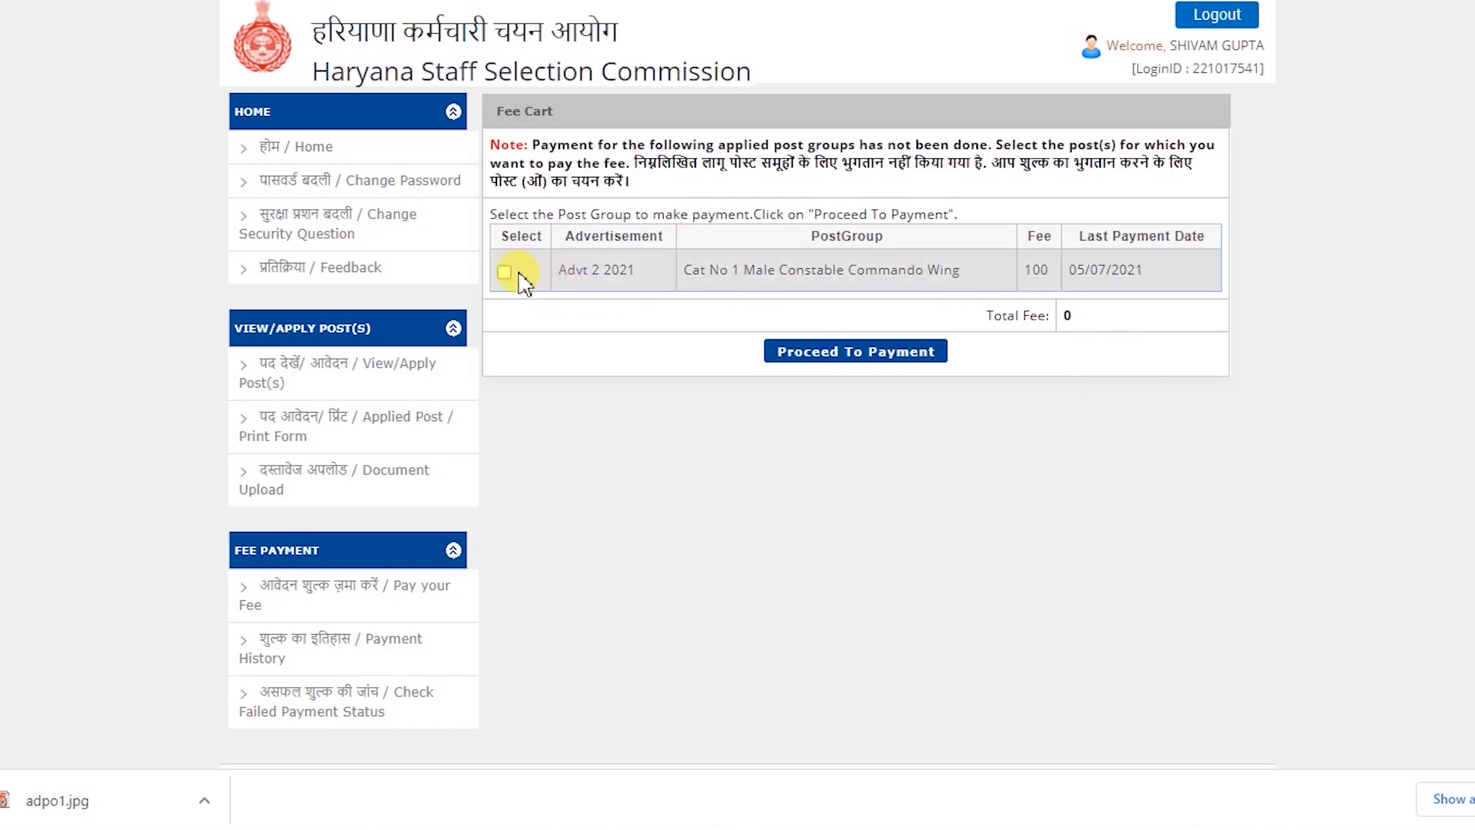
{"action": "left_click", "coordinate": [505, 272]}
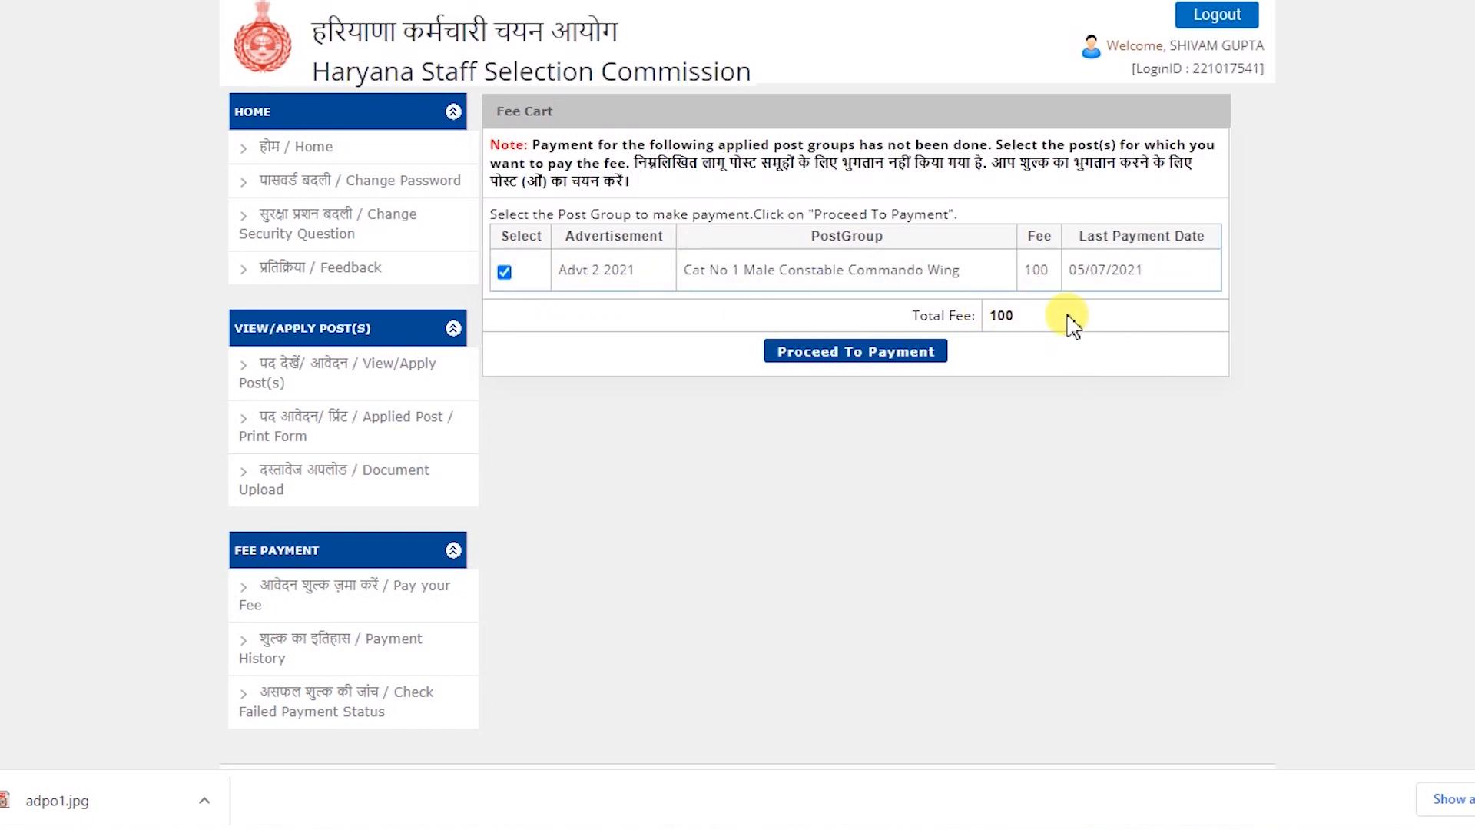
{"action": "left_click", "coordinate": [894, 357]}
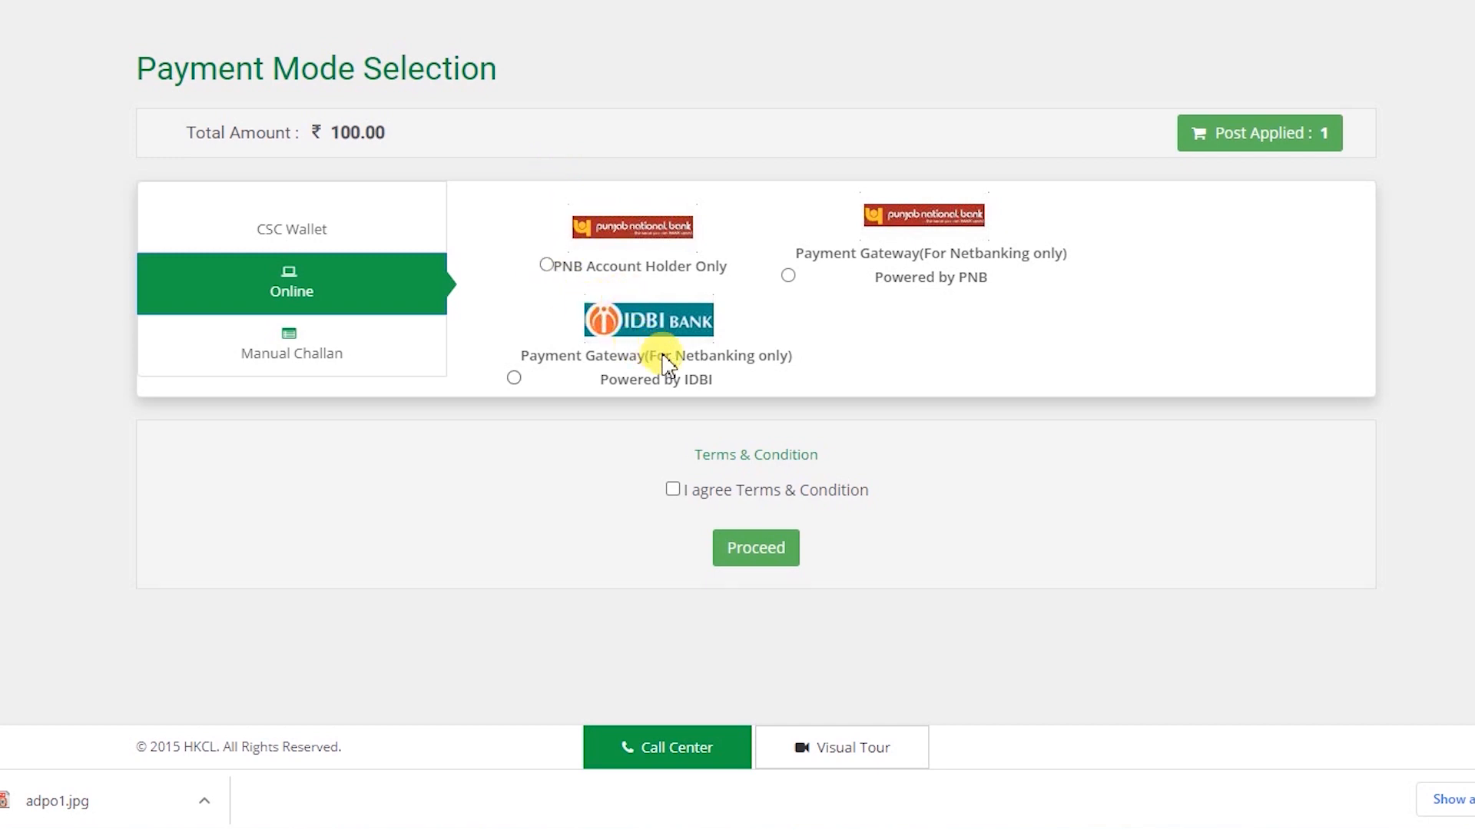
Step: Choose the IDBI net-banking gateway, agree to the terms and proceed to the payment website
{"action": "left_click", "coordinate": [514, 378]}
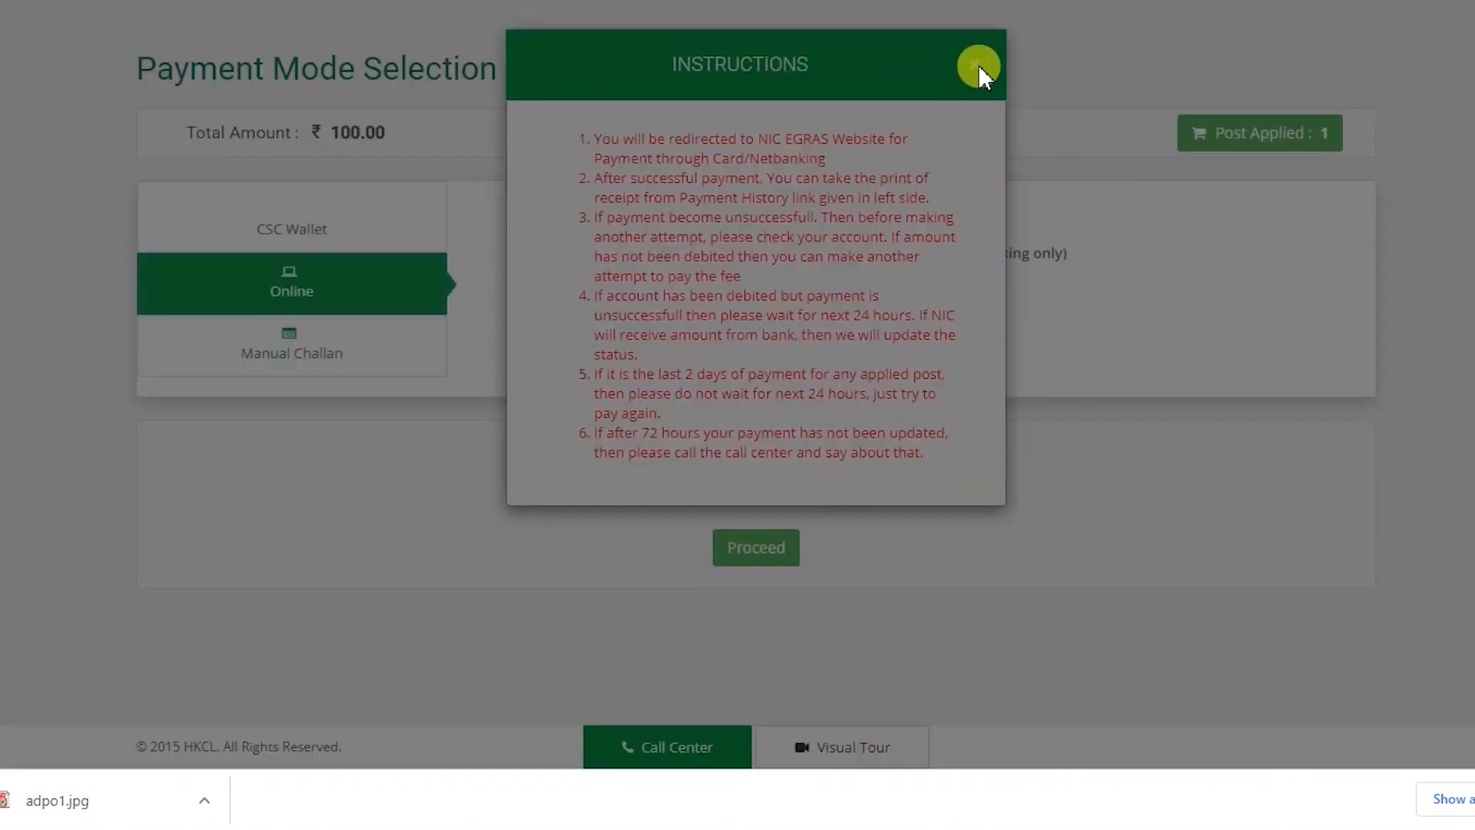
{"action": "left_click", "coordinate": [977, 66]}
{"action": "left_click", "coordinate": [680, 493]}
{"action": "left_click", "coordinate": [766, 559]}
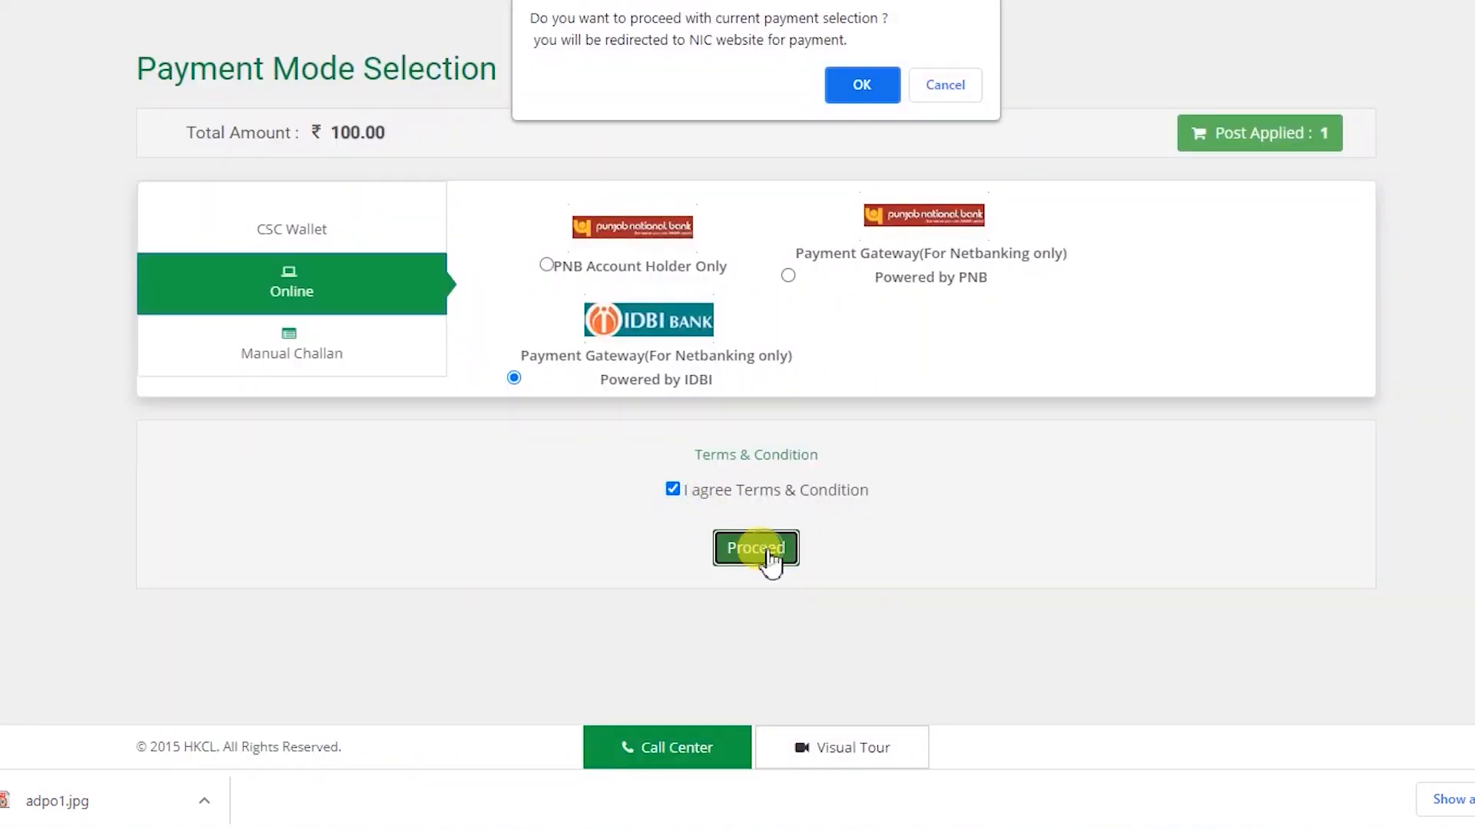
{"action": "left_click", "coordinate": [857, 89]}
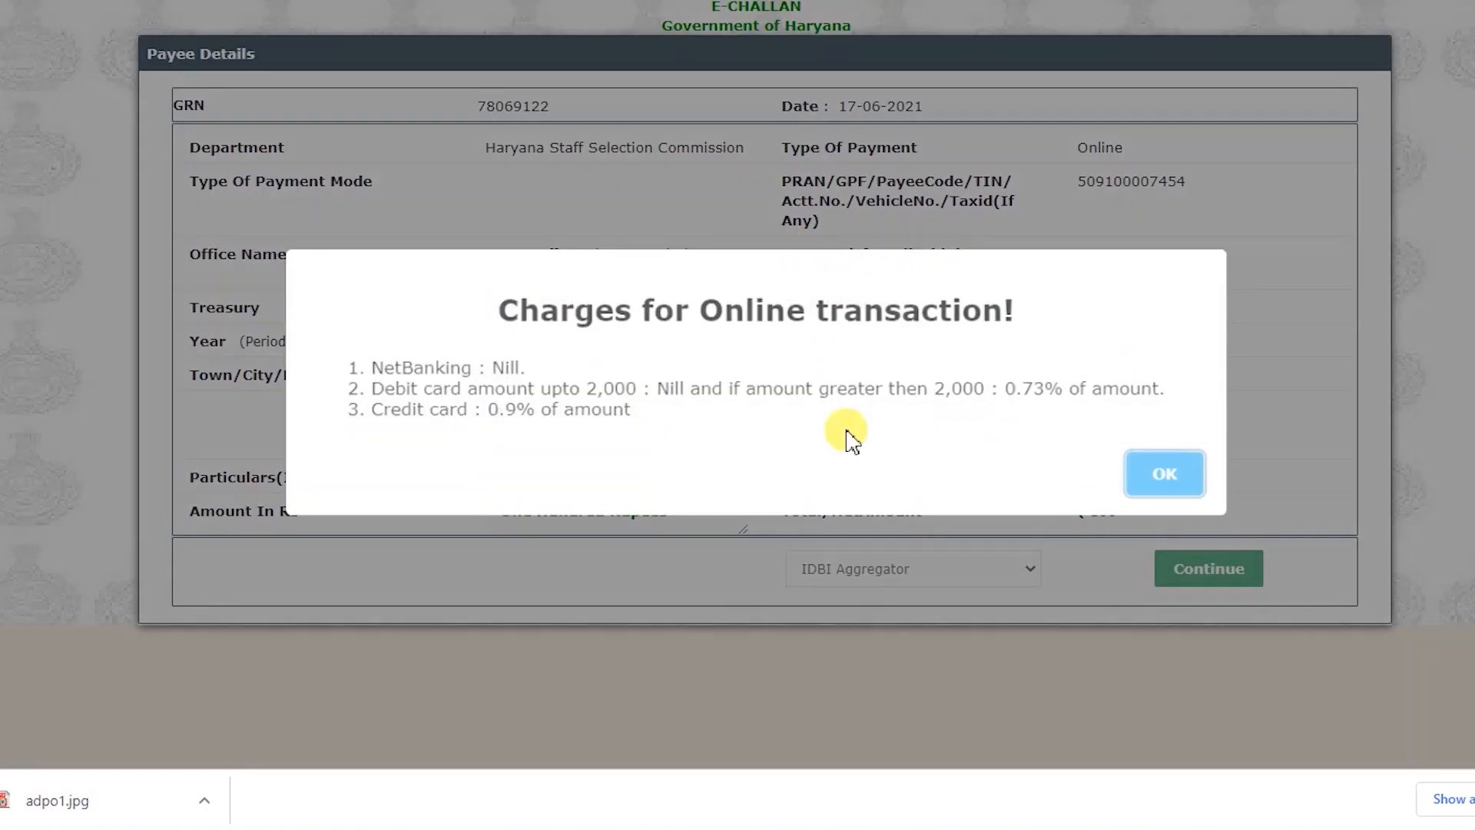
Step: Accept the transaction charges and confirm the e-challan details to reach the bank's payee page
{"action": "left_click", "coordinate": [1145, 480]}
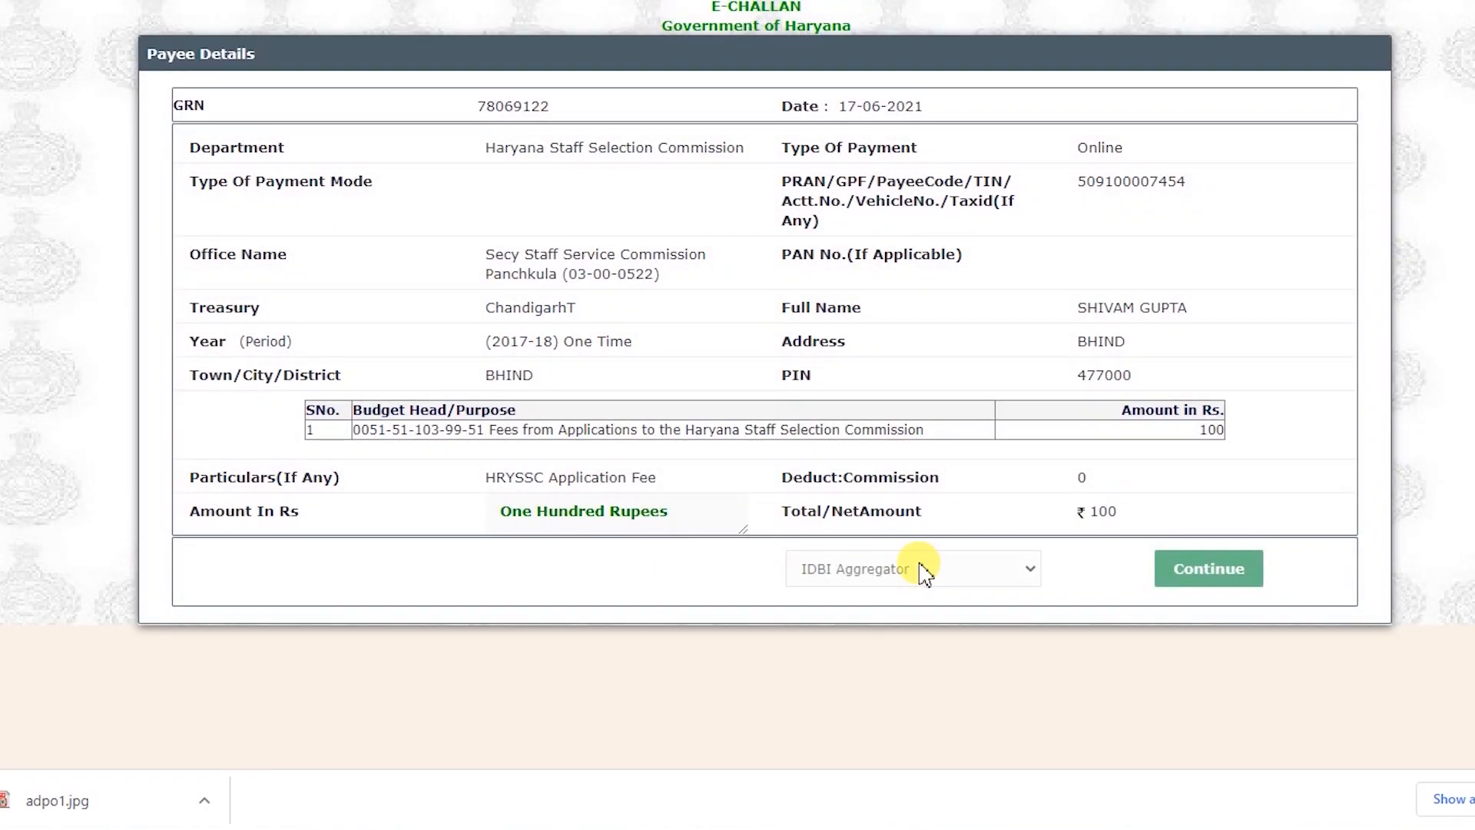
{"action": "left_click", "coordinate": [1210, 583]}
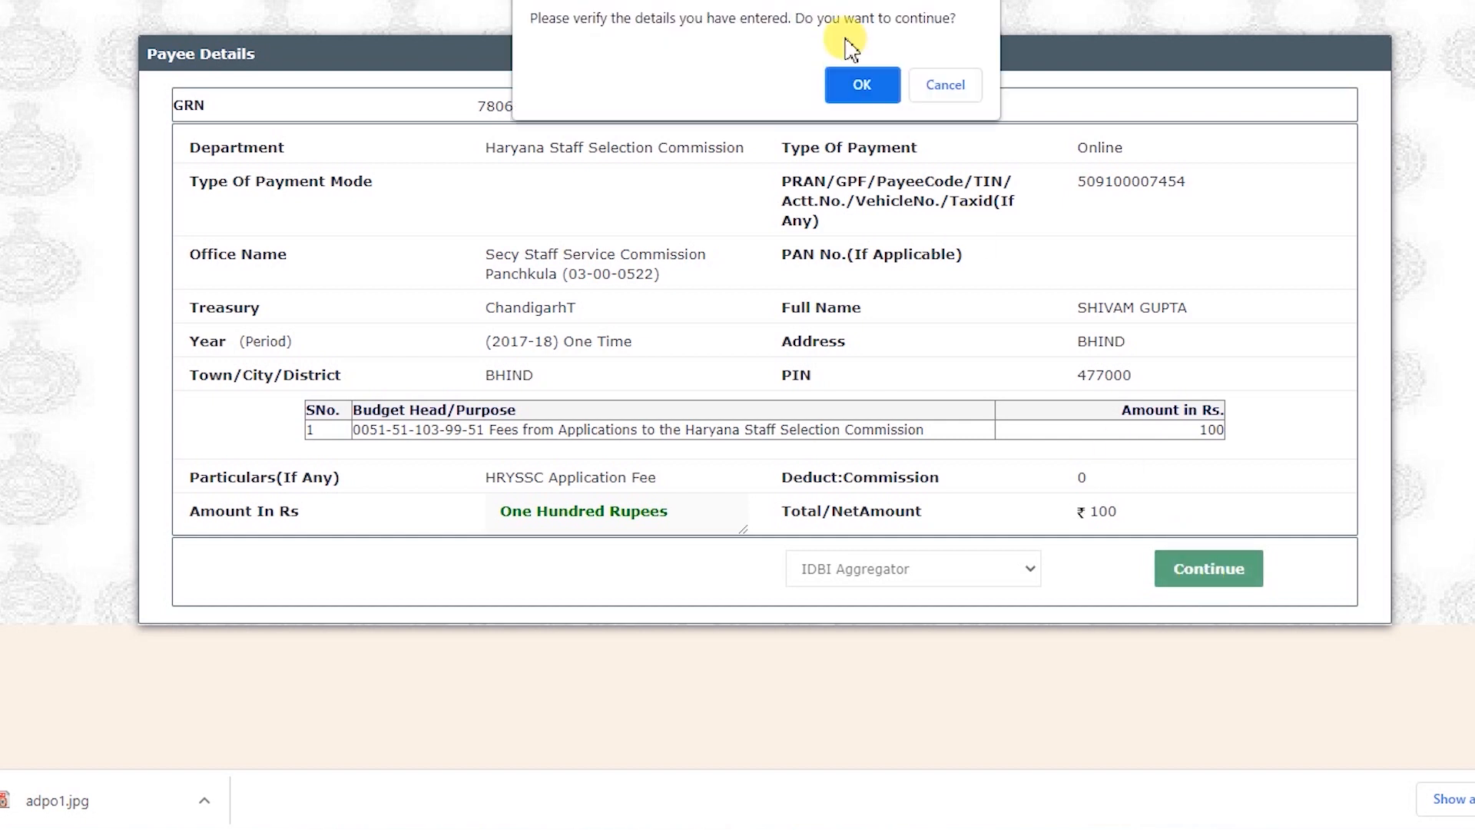
{"action": "left_click", "coordinate": [876, 83]}
{"action": "left_click", "coordinate": [945, 126]}
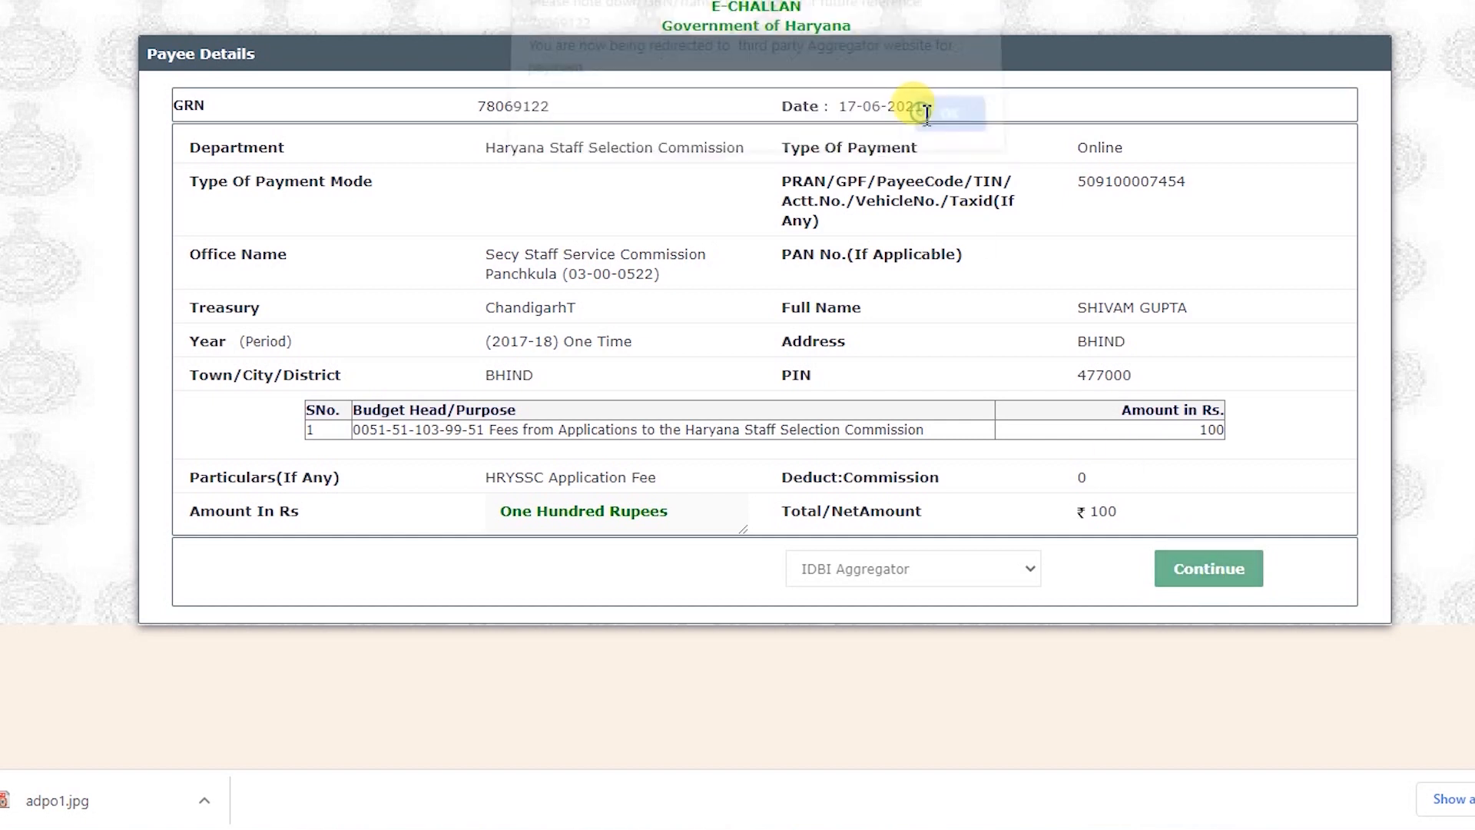